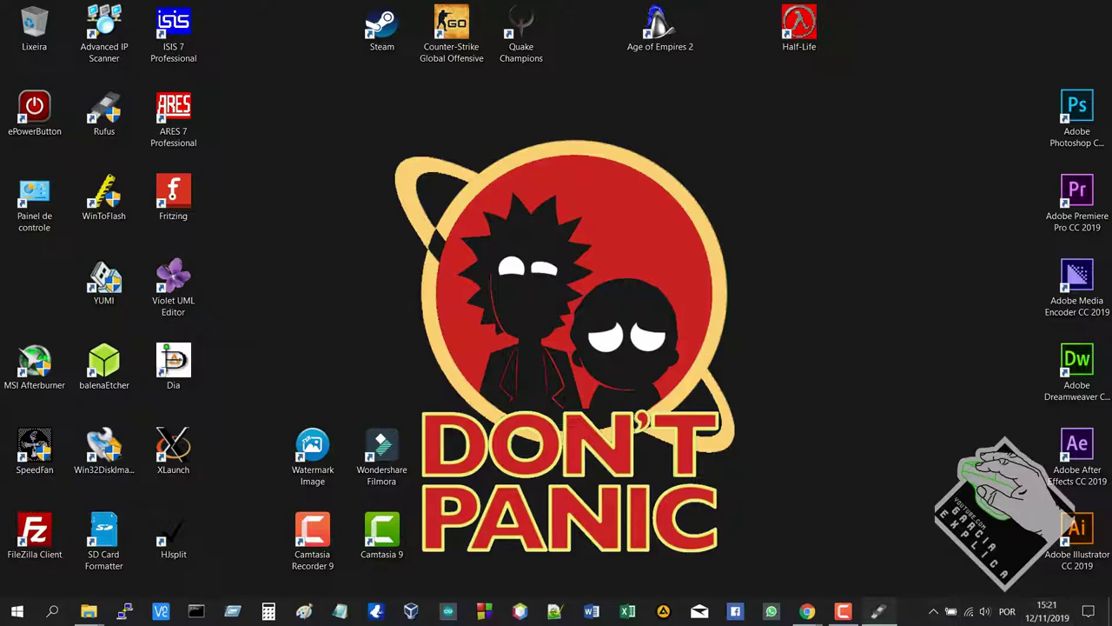
Bring up the Rufus window, switch to the Rufus page in Chrome and close the wintoflash.com page
click(879, 611)
mouse_move(807, 611)
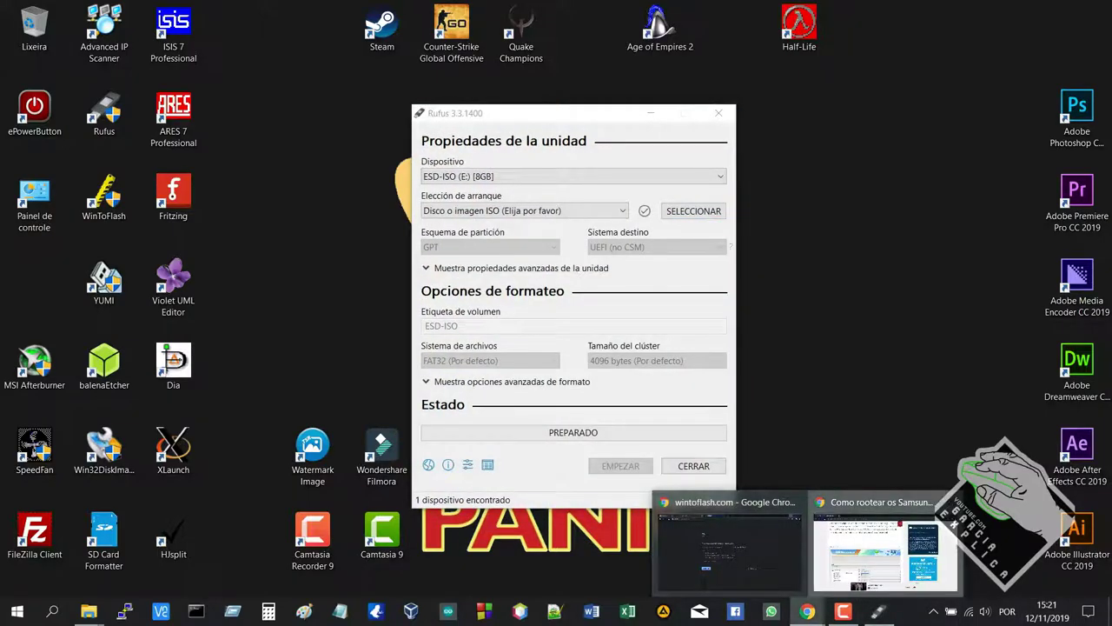
click(895, 546)
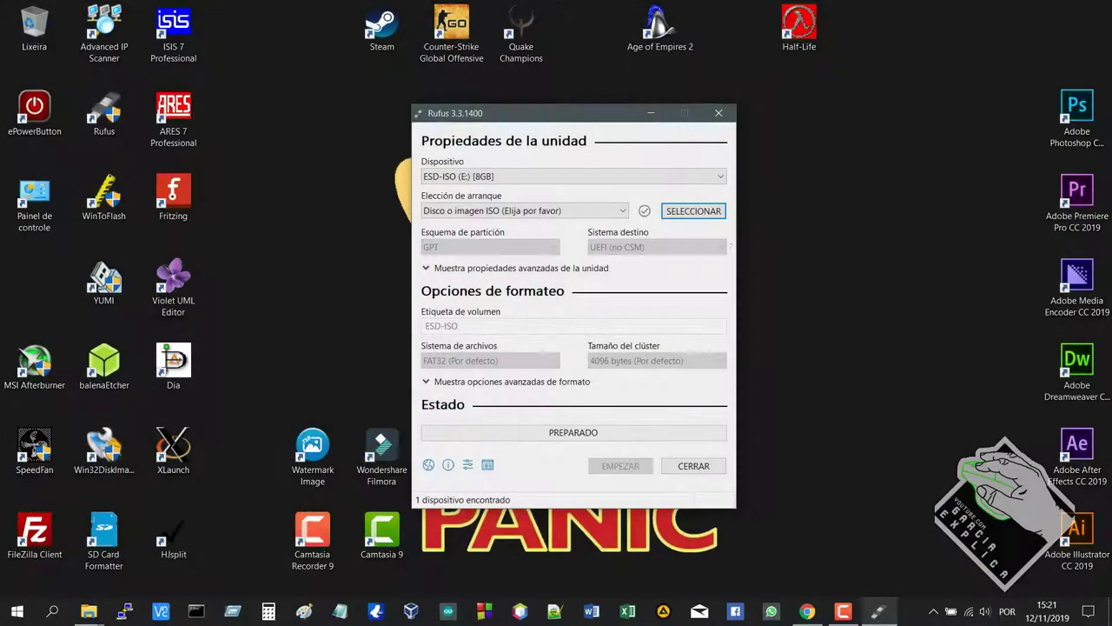
click(808, 610)
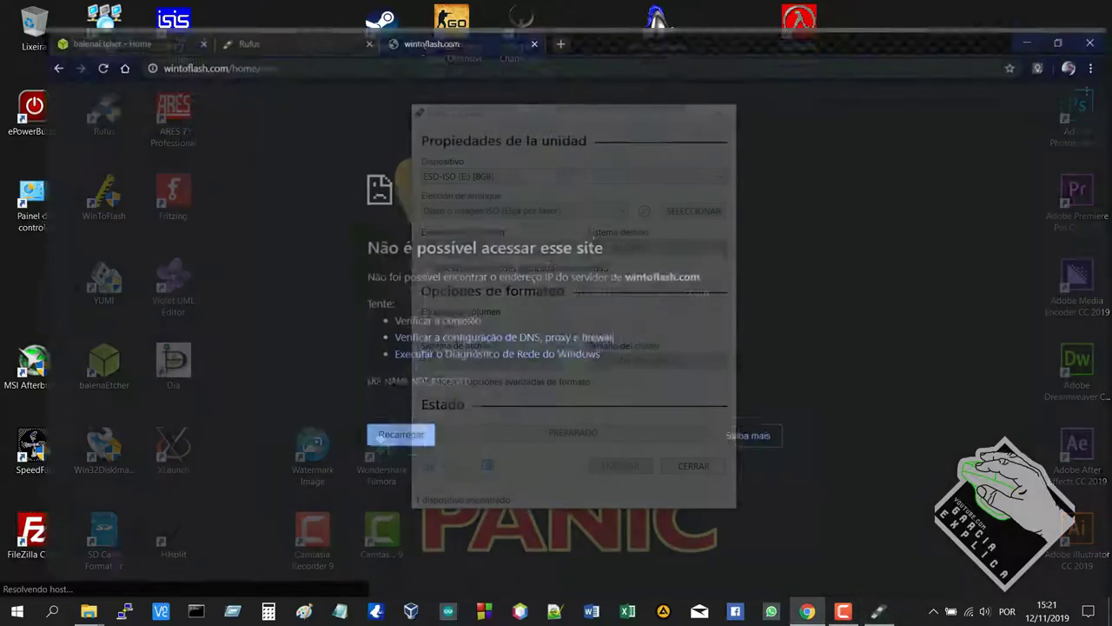
click(261, 12)
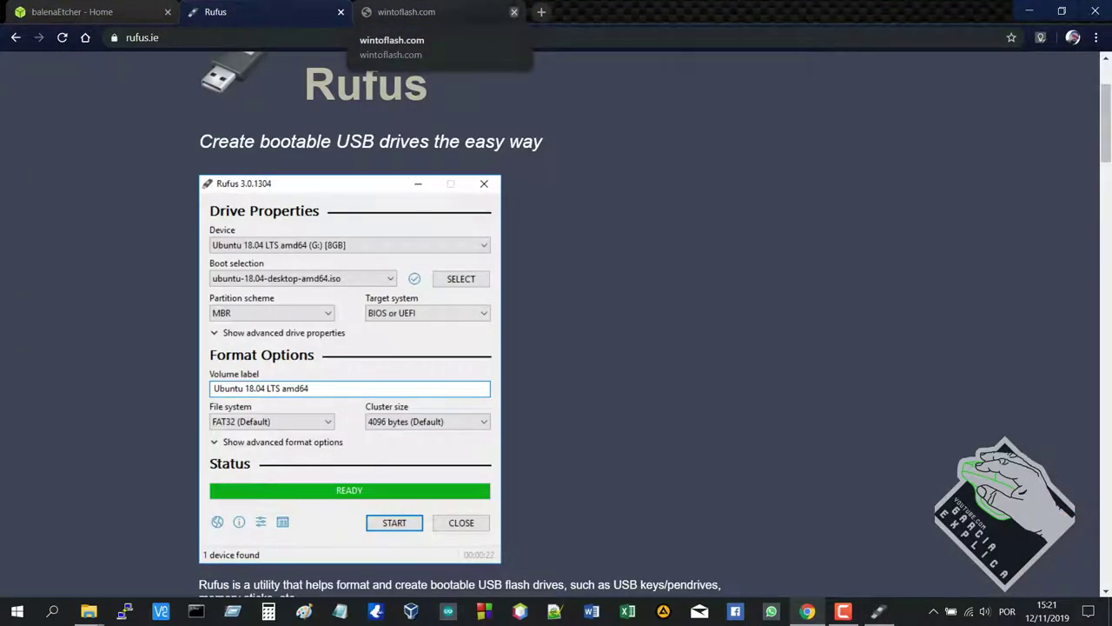
click(514, 12)
Examine the download section of the rufus.ie page and minimize the browser
scroll(556, 325, down, 1)
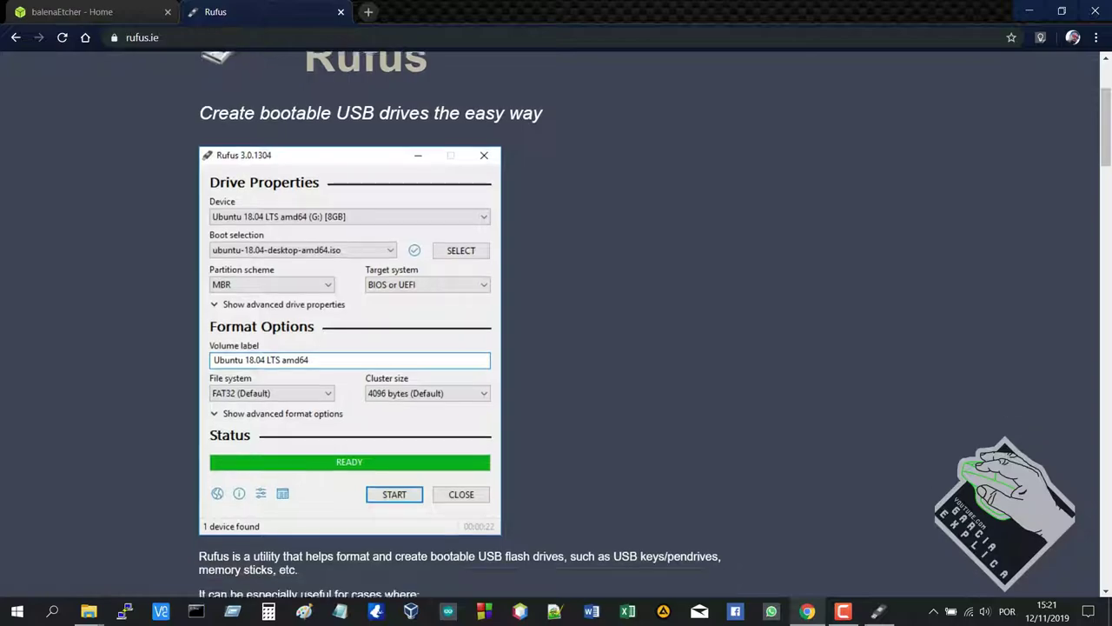
scroll(556, 324, down, 5)
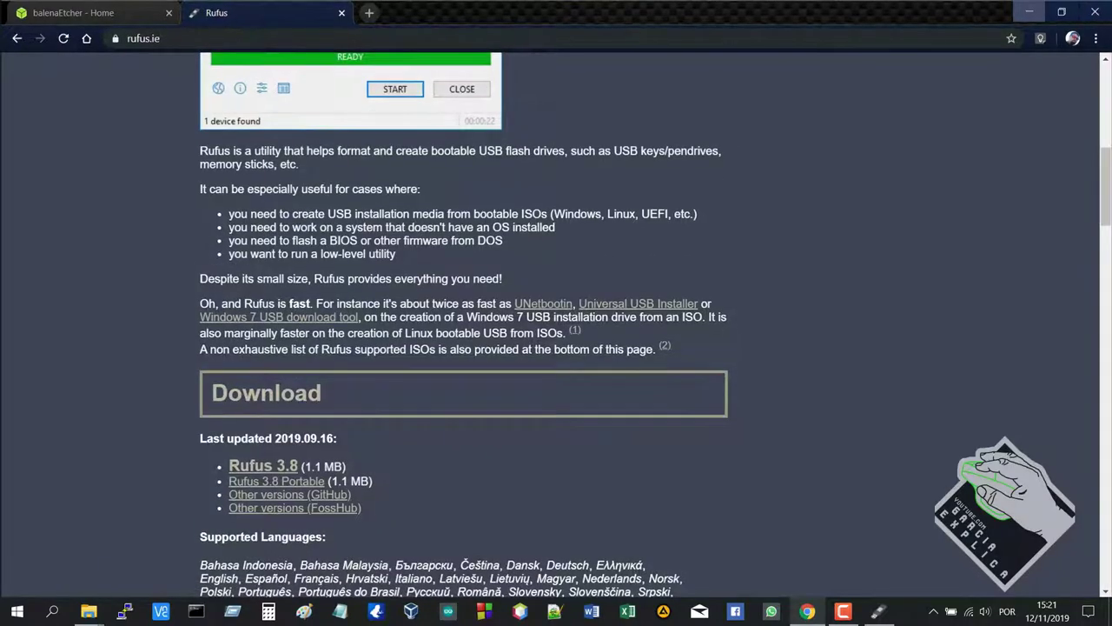
click(1028, 12)
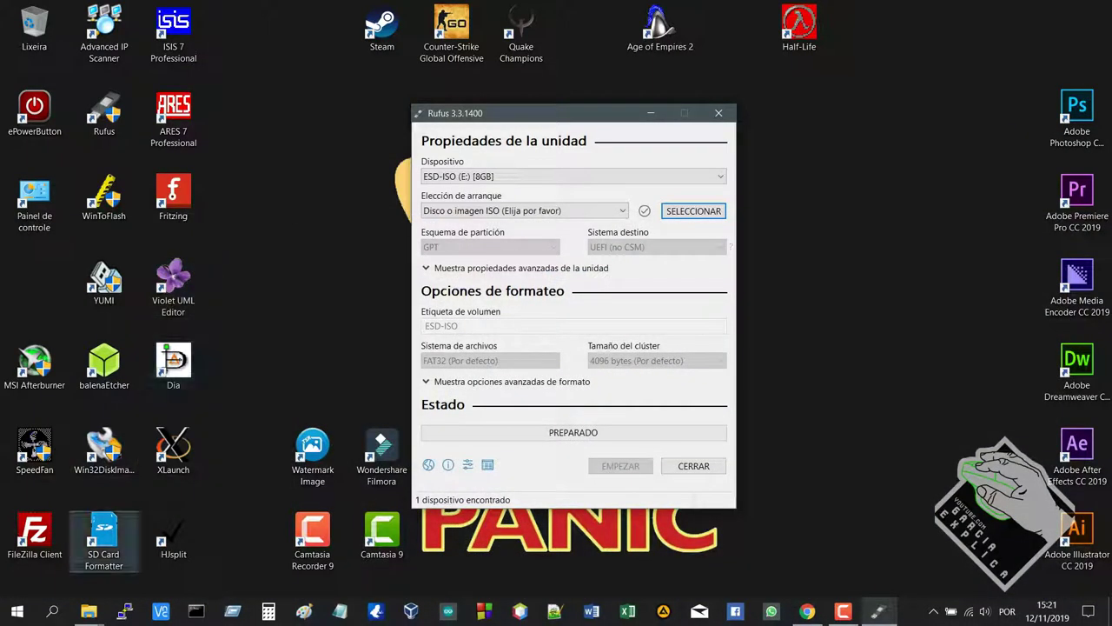
Locate rufus-3.3.exe on Disco Local (C:) in File Explorer and try to open it
click(89, 611)
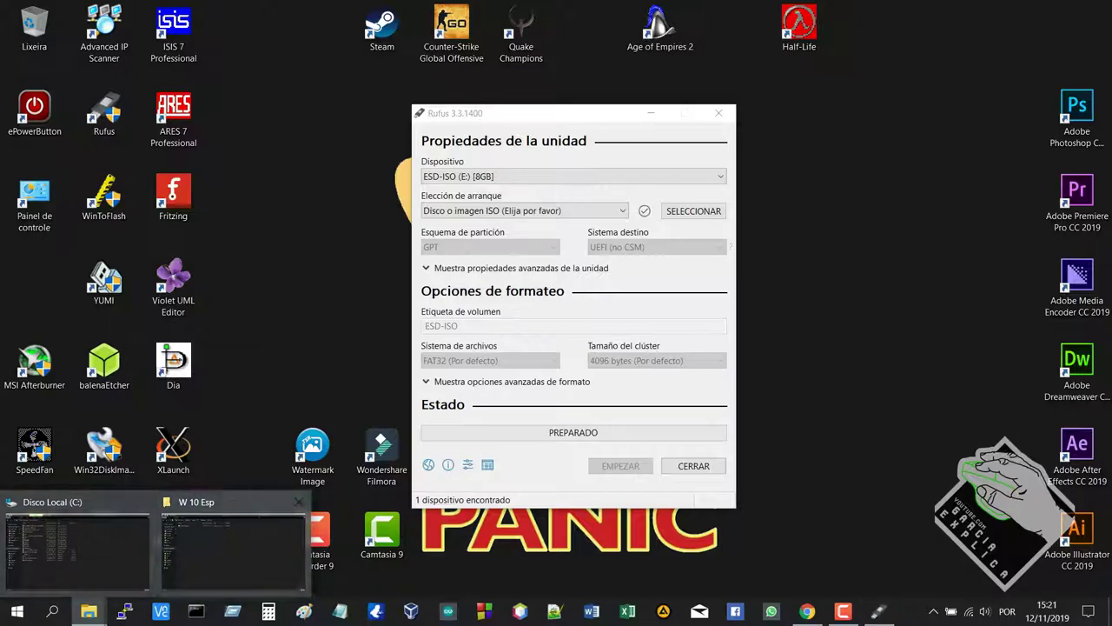
click(77, 547)
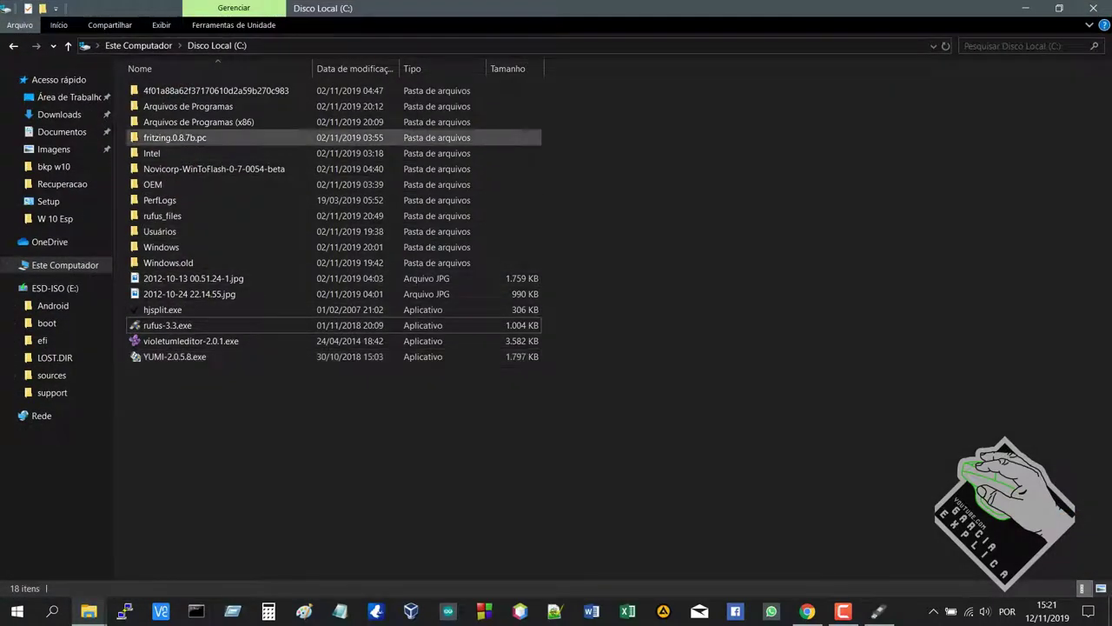
click(157, 325)
right_click(157, 325)
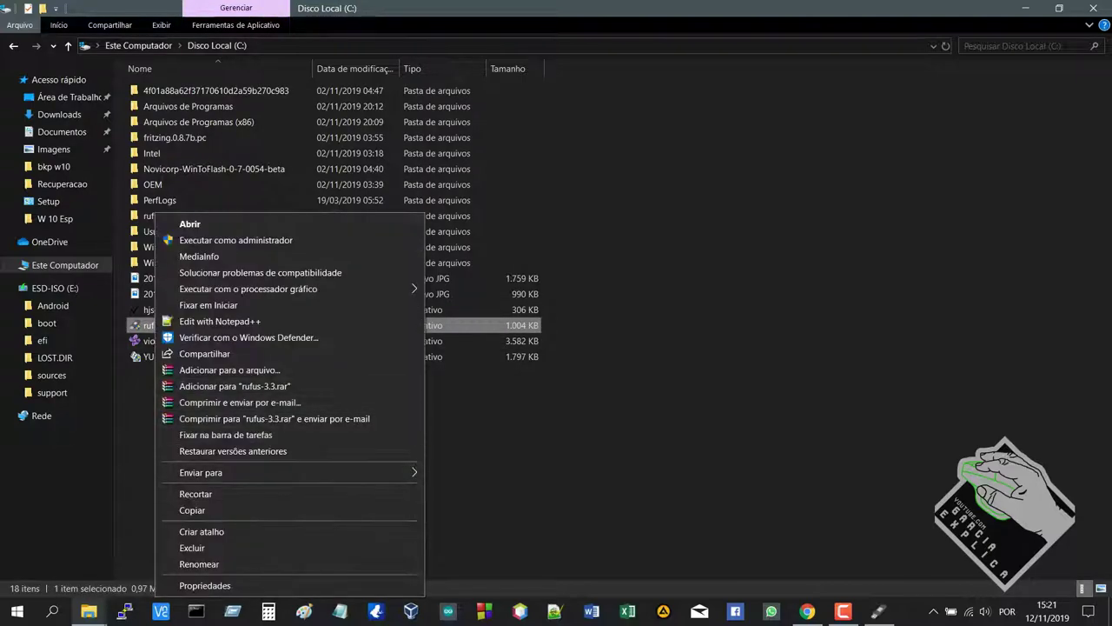
click(190, 223)
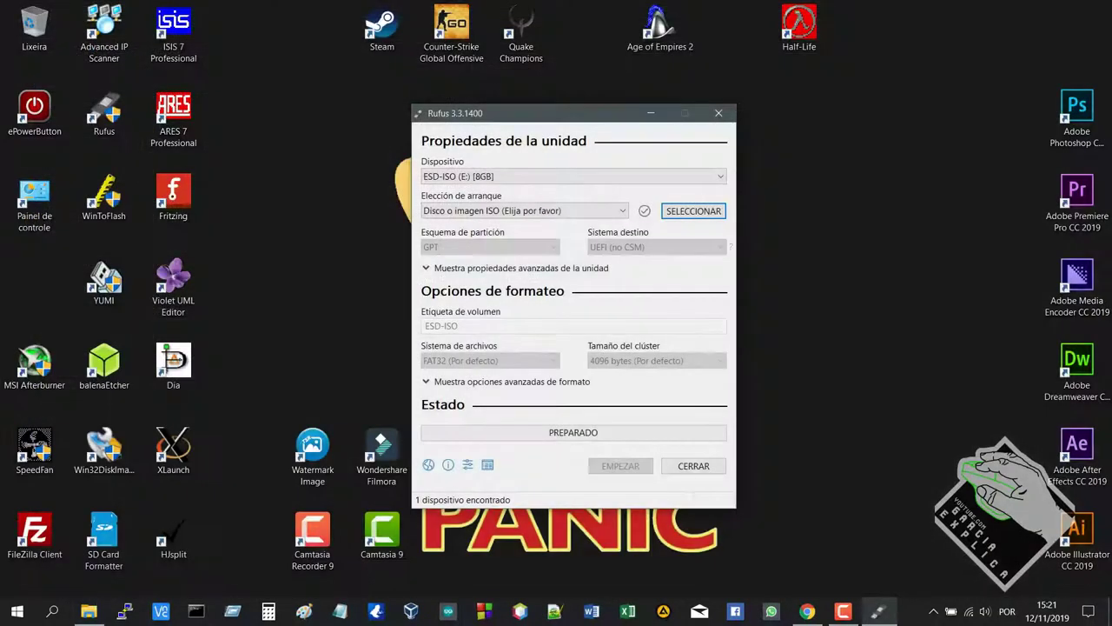
Try to launch another Rufus instance from its desktop shortcut and dismiss the message
click(104, 113)
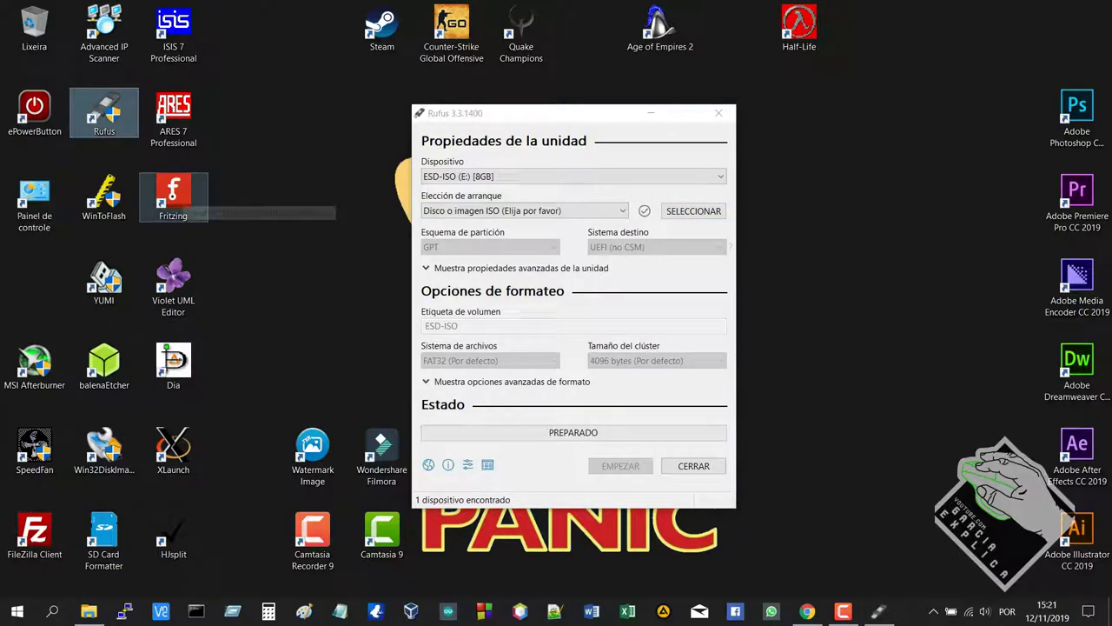
double_click(104, 111)
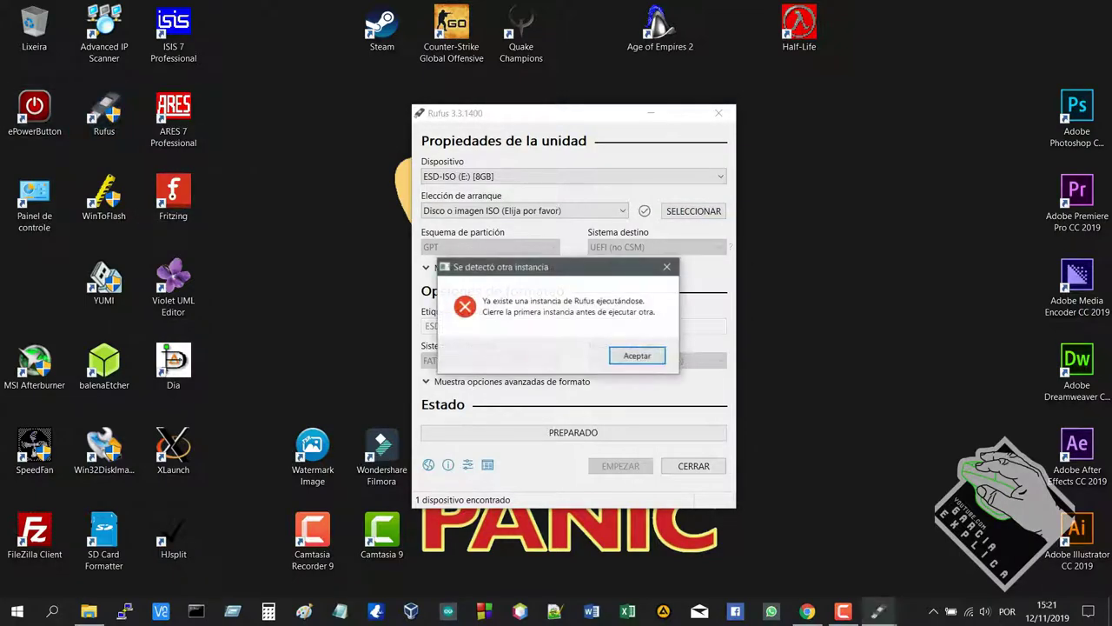
key(Return)
drag(565, 107, 555, 107)
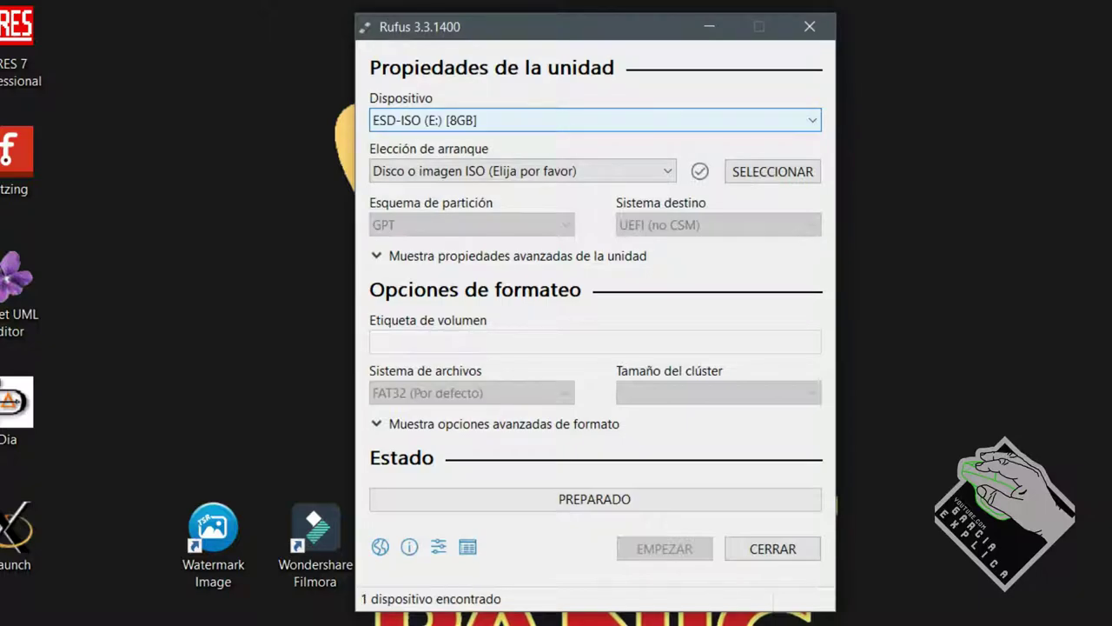
Choose ESD-ISO (E:) [8GB] as the target USB device in Rufus
click(596, 120)
click(595, 122)
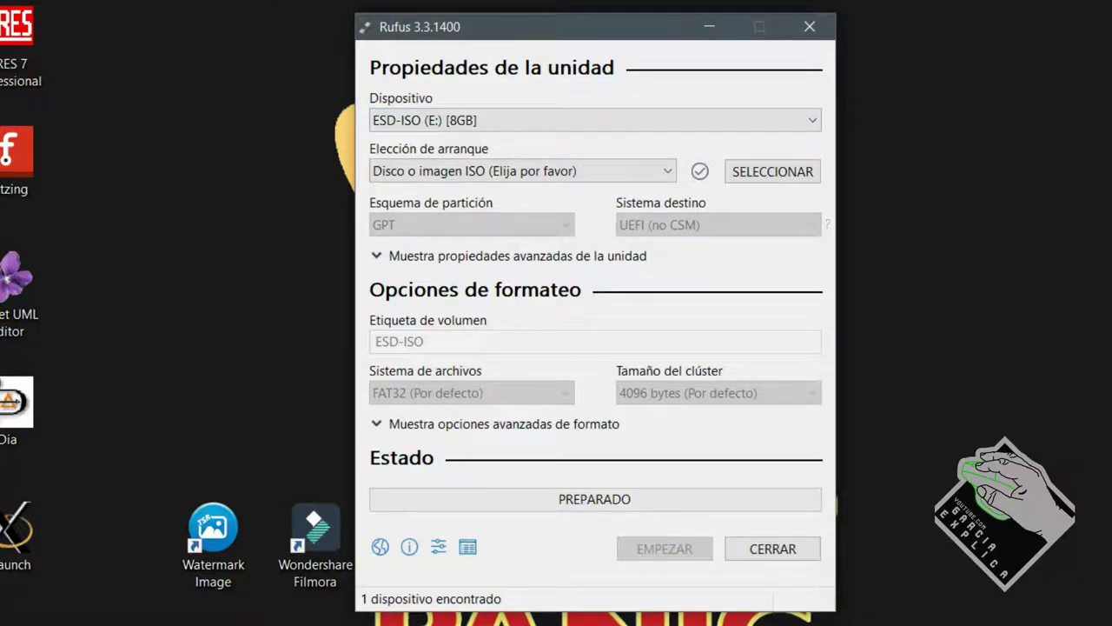
key(alt+Down)
key(Return)
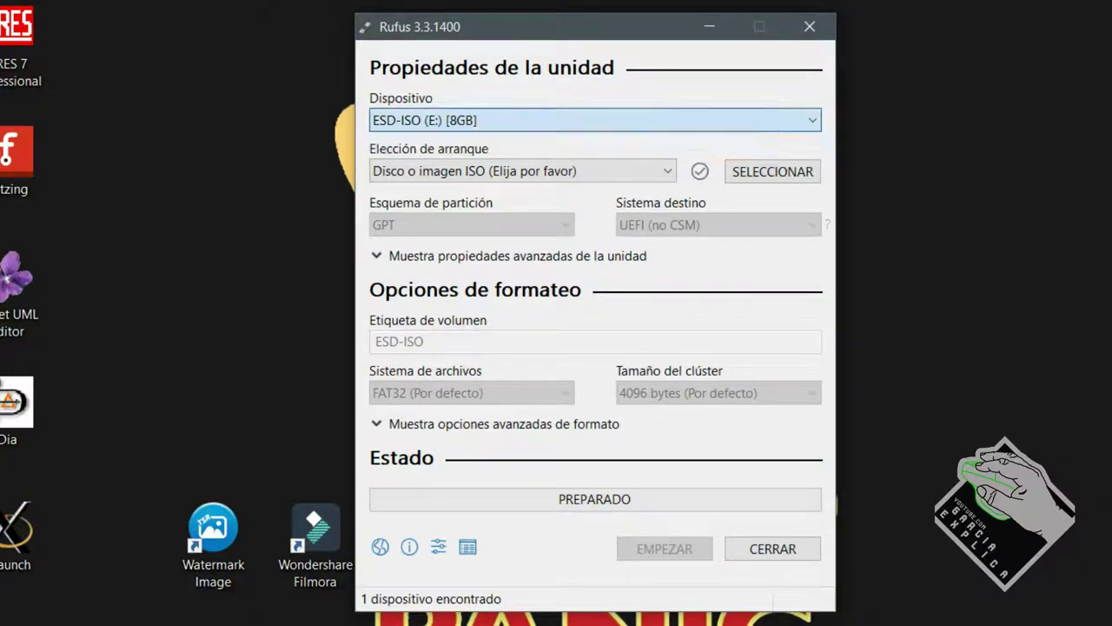
Select Windows10Esp.iso from the W 10 Esp folder as the boot image
key(Tab)
key(Tab)
key(Return)
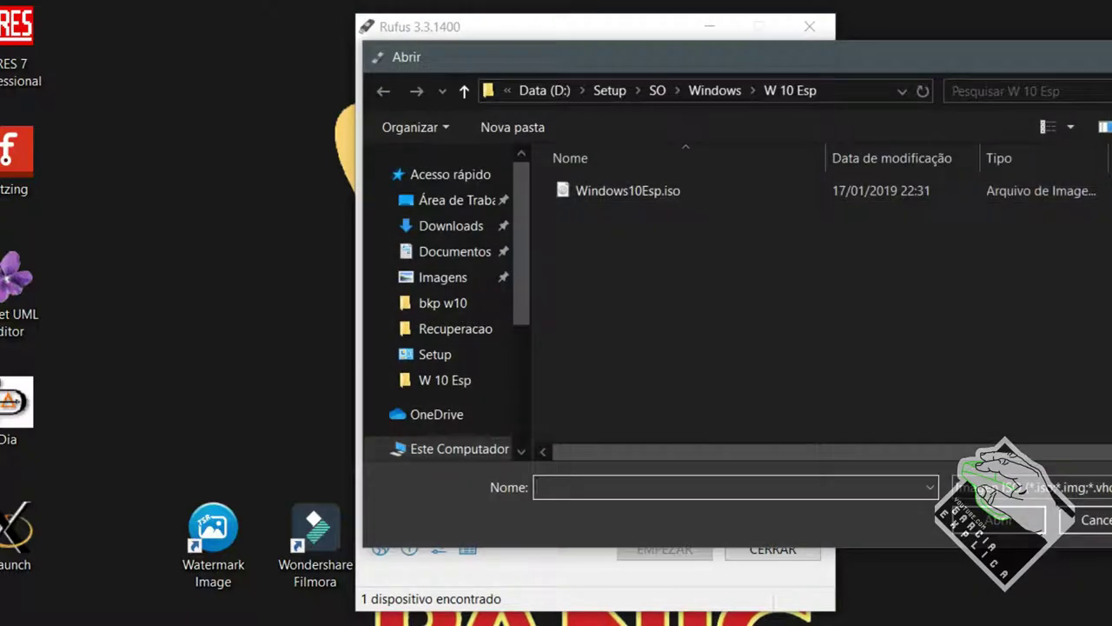
double_click(627, 190)
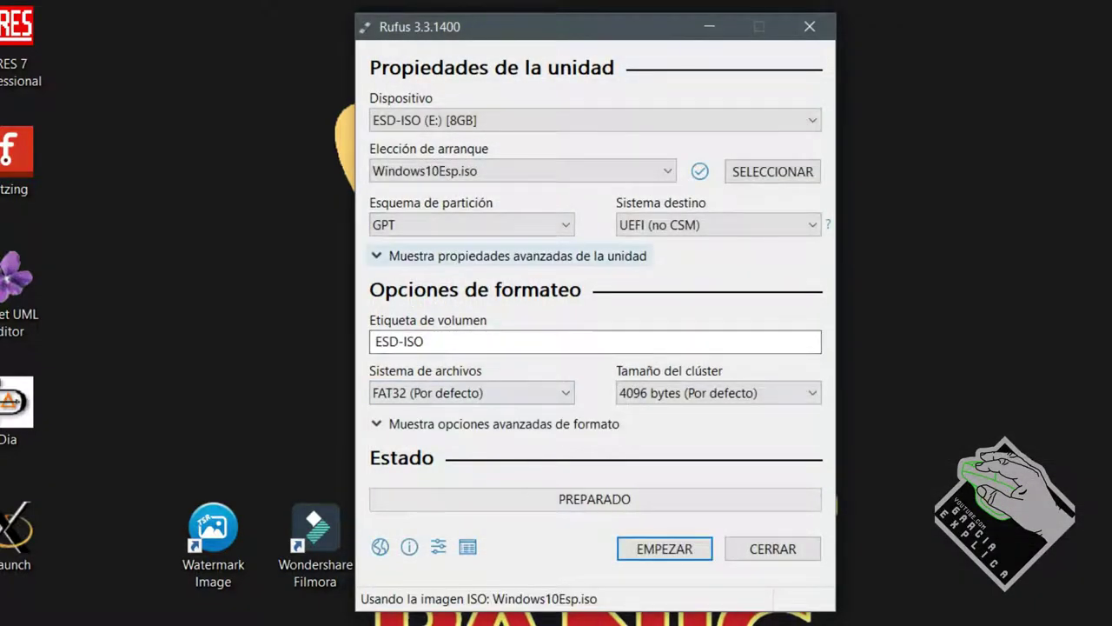
Examine the available partition schemes and target systems for the Windows 10 image
click(472, 225)
click(472, 225)
click(472, 225)
click(472, 225)
click(719, 225)
click(719, 225)
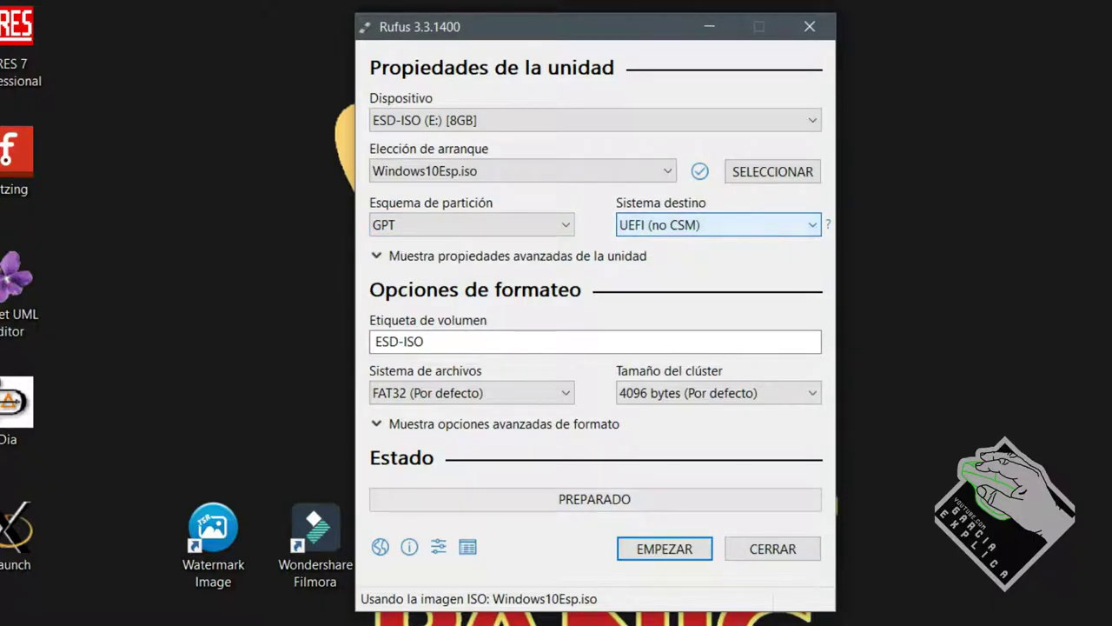
click(471, 225)
click(472, 225)
click(719, 225)
click(719, 225)
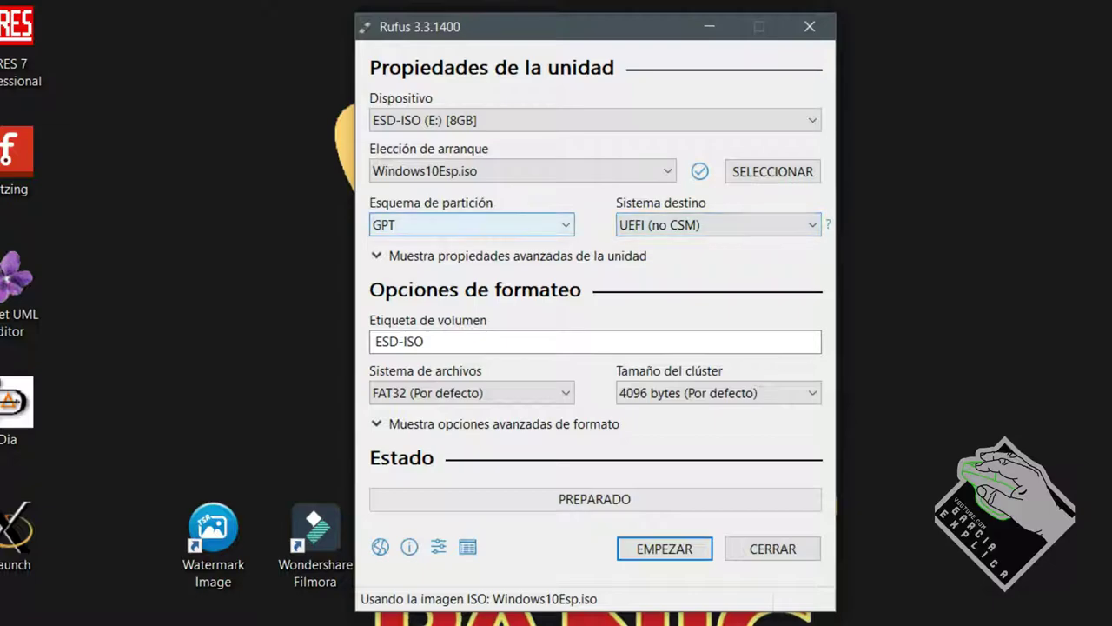
Try the MBR partition scheme, check the matching target system choices and return the scheme to GPT
click(472, 225)
click(471, 246)
click(472, 225)
click(472, 246)
click(719, 225)
click(719, 225)
click(472, 225)
click(472, 264)
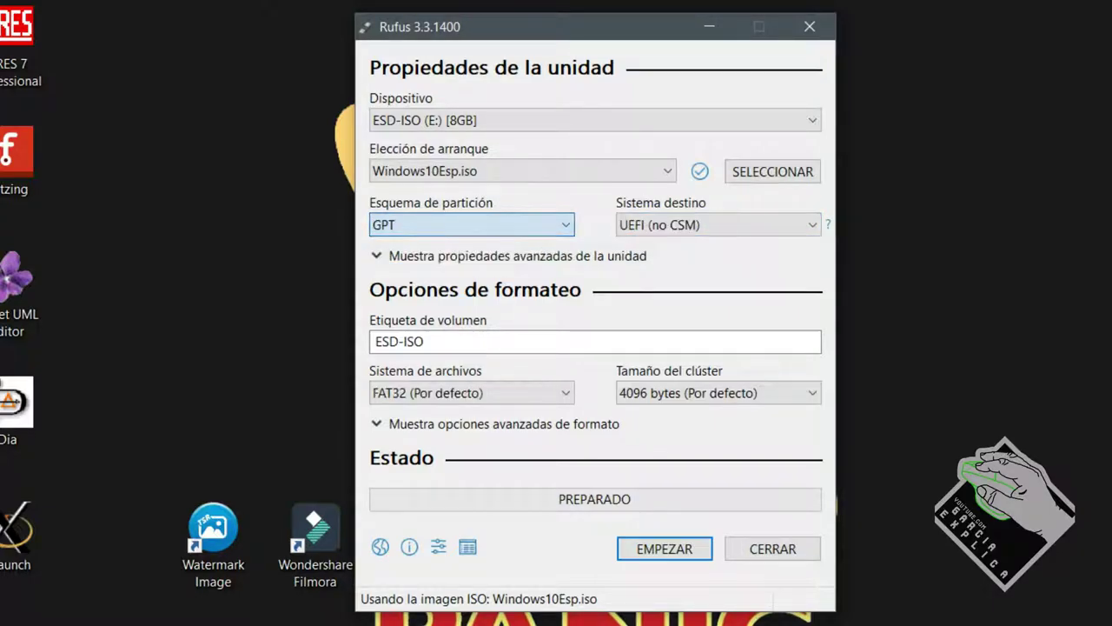
key(shift+Tab)
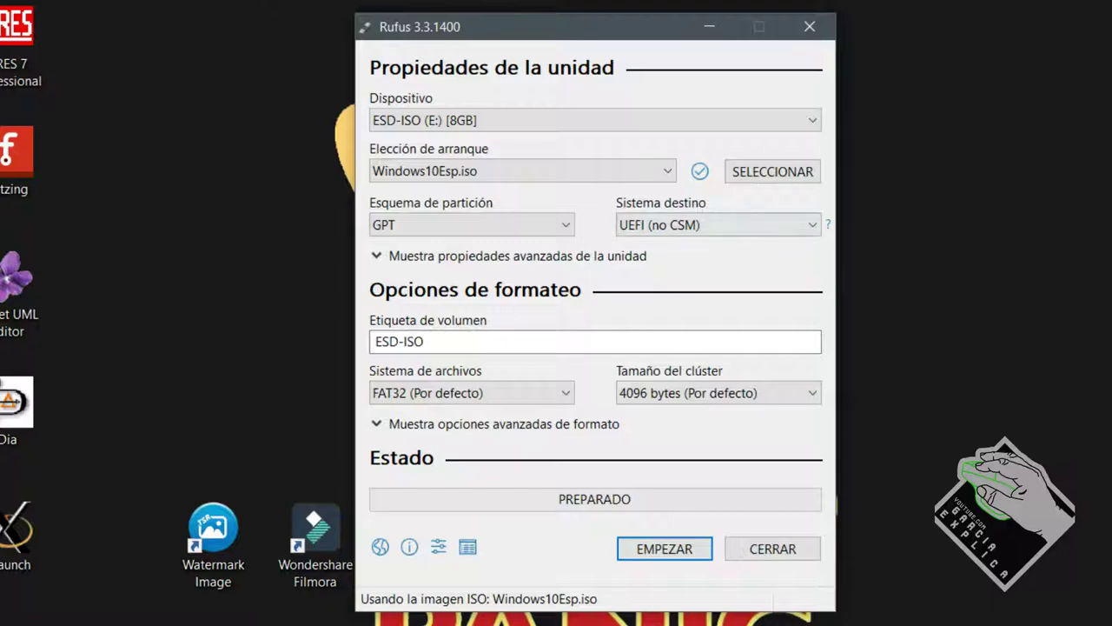
Set the partition scheme to MBR and review the target system choices offered for it
click(718, 225)
click(718, 225)
click(472, 225)
click(472, 246)
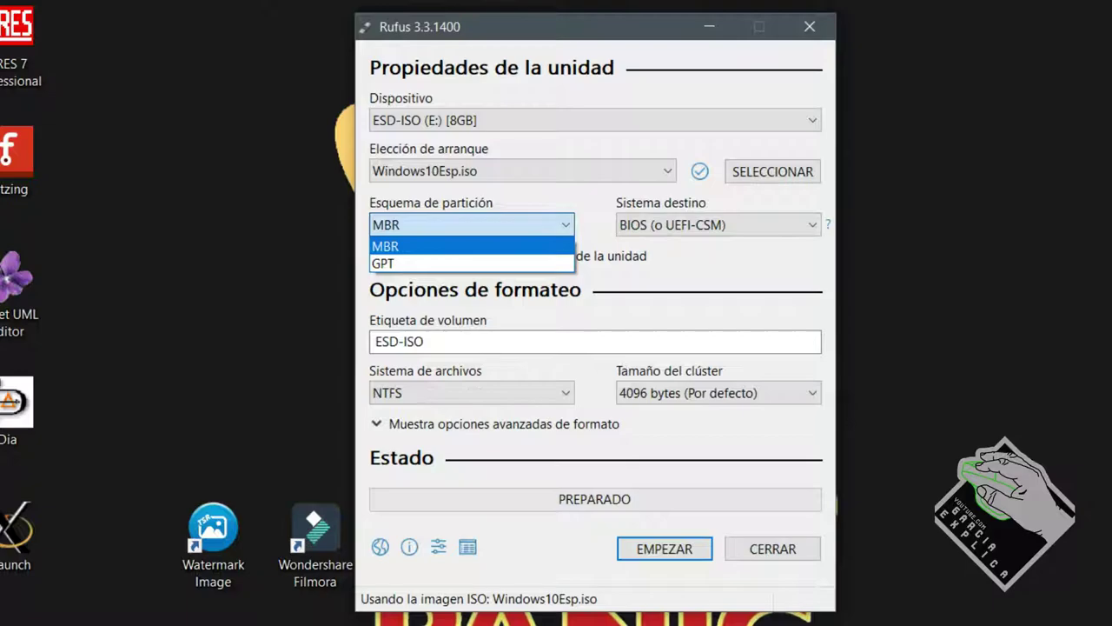
click(718, 225)
click(718, 225)
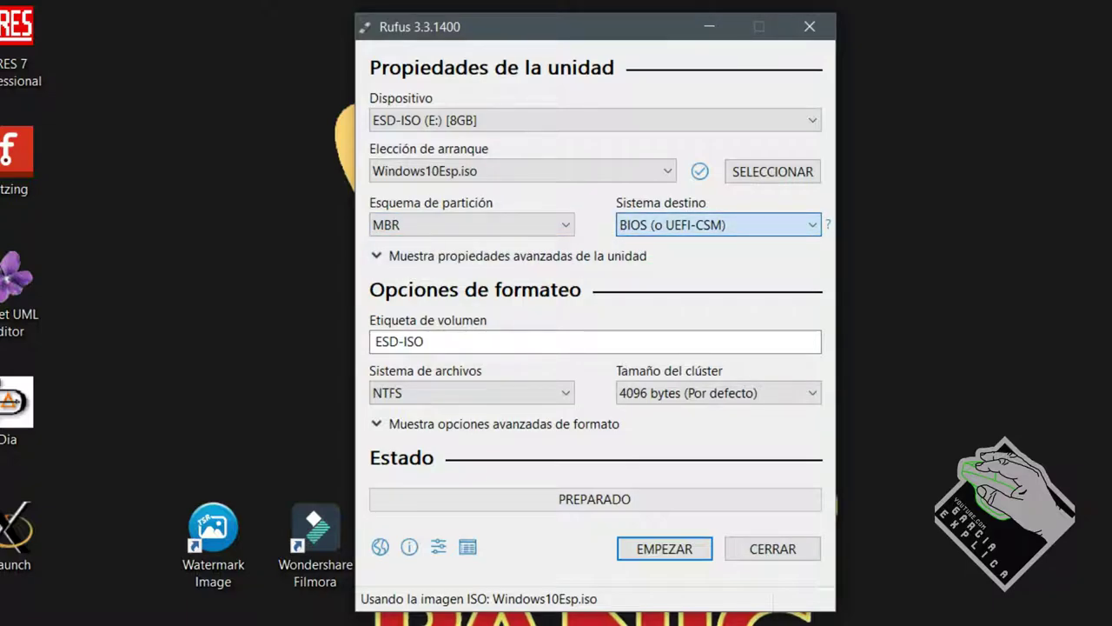
Set the partition scheme back to GPT and review the target system choices offered for it
click(471, 225)
click(472, 225)
click(417, 225)
click(417, 255)
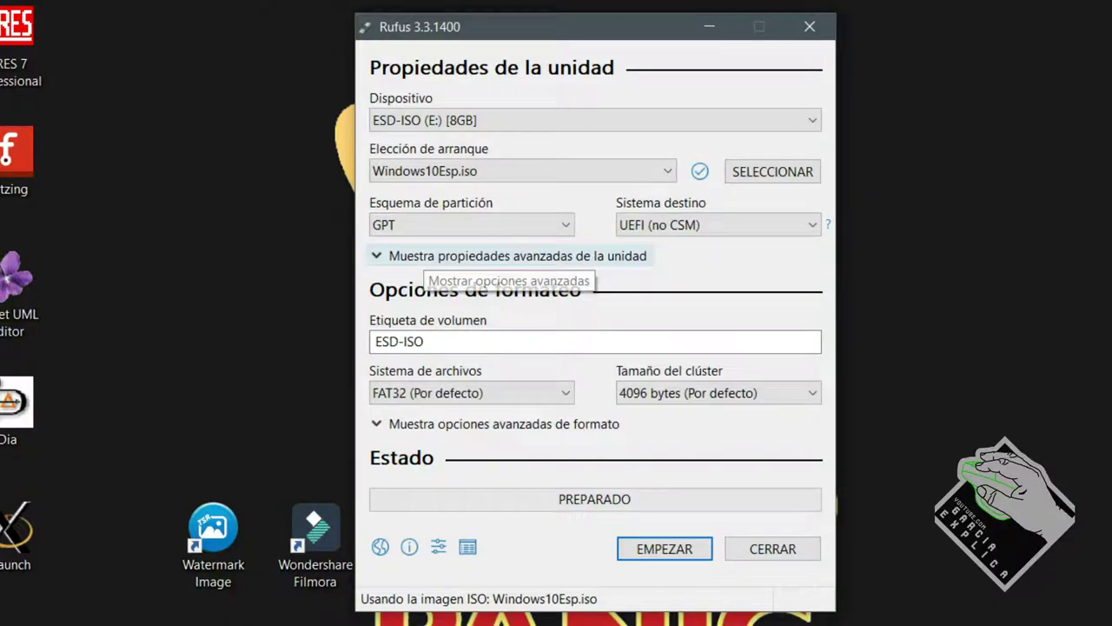
click(719, 225)
click(719, 225)
click(719, 225)
click(719, 225)
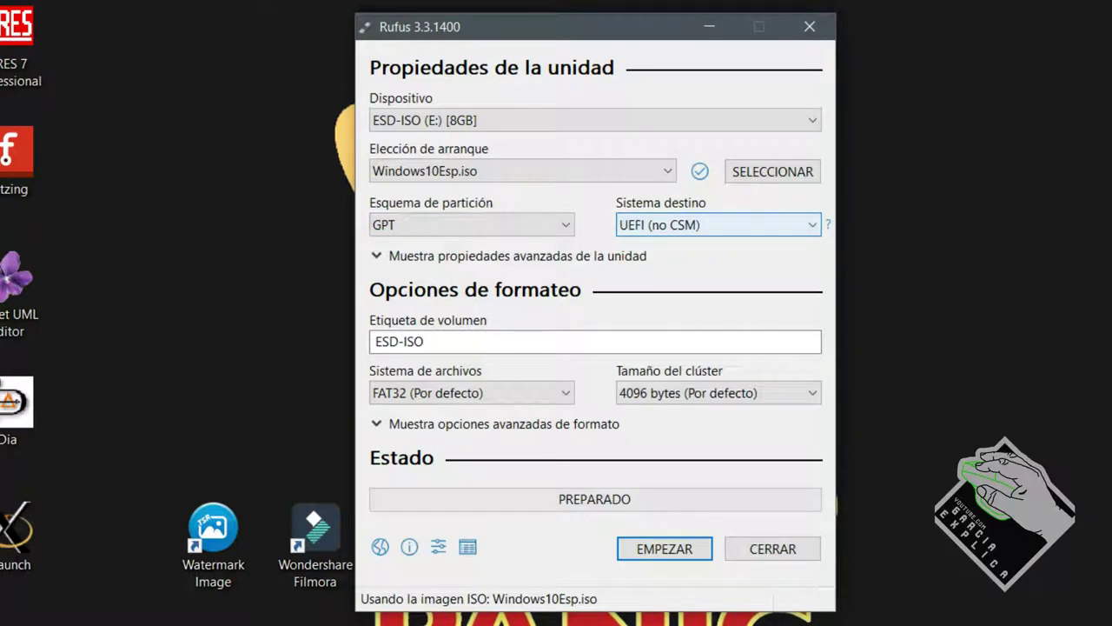
Switch the partition scheme to MBR again and check the target system list
click(472, 225)
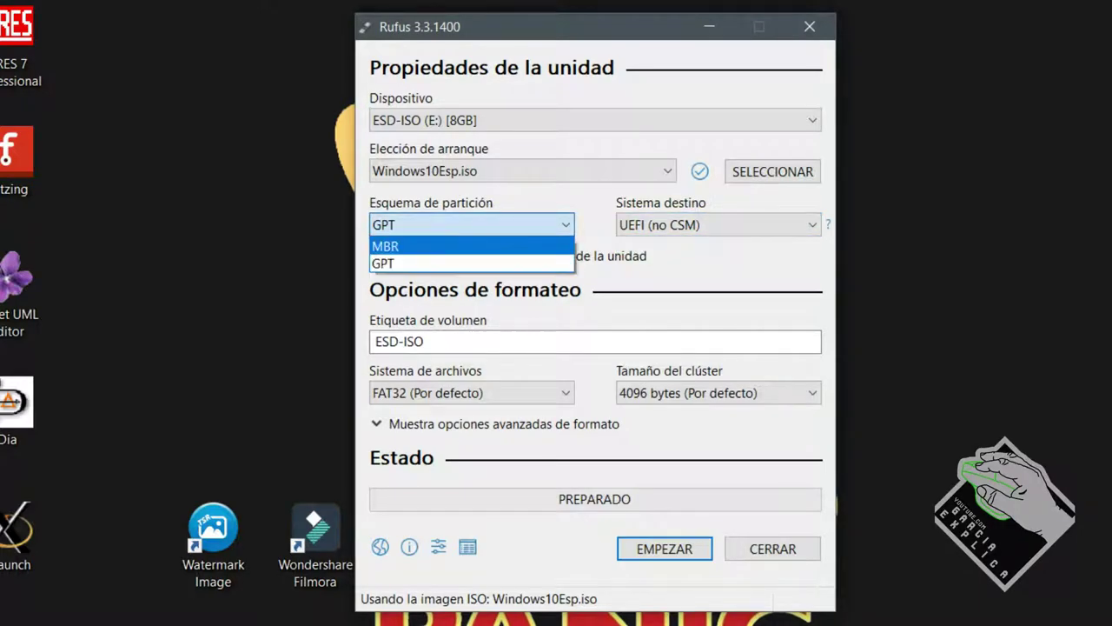
click(472, 245)
key(Tab)
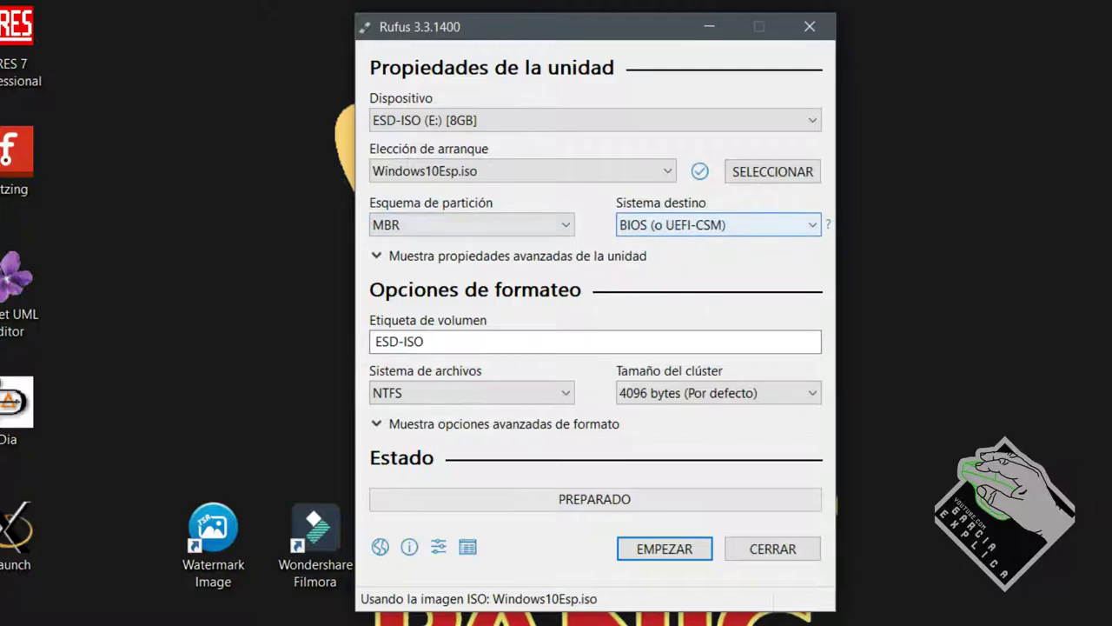
key(alt+Down)
key(Escape)
Set the partition scheme to GPT for the bootable drive
key(shift+Tab)
key(alt+Down)
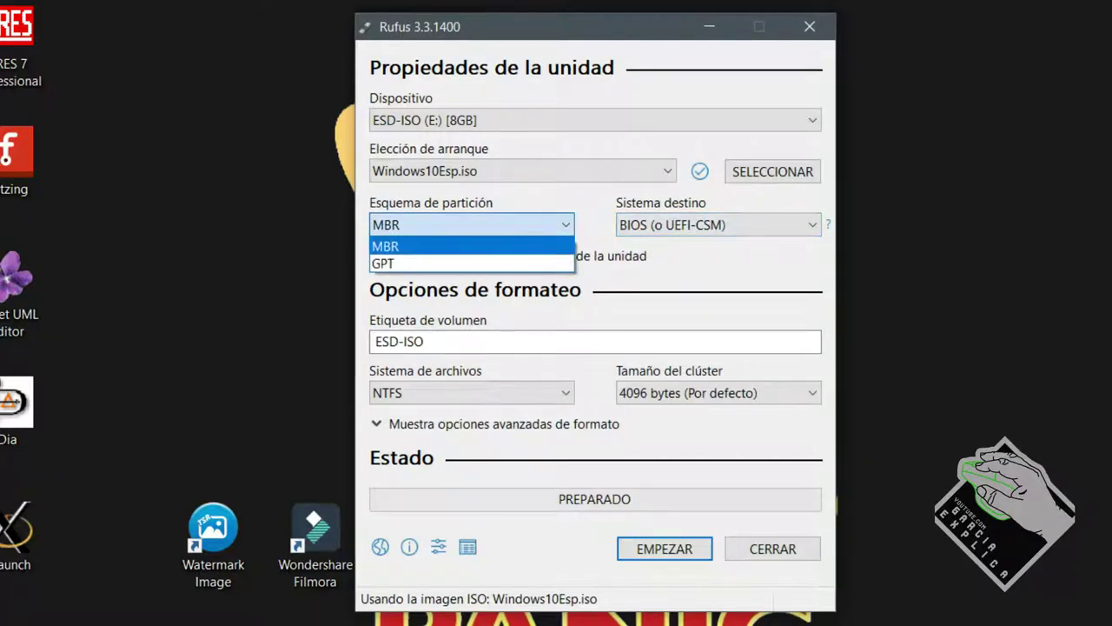
key(Down)
key(Return)
key(Tab)
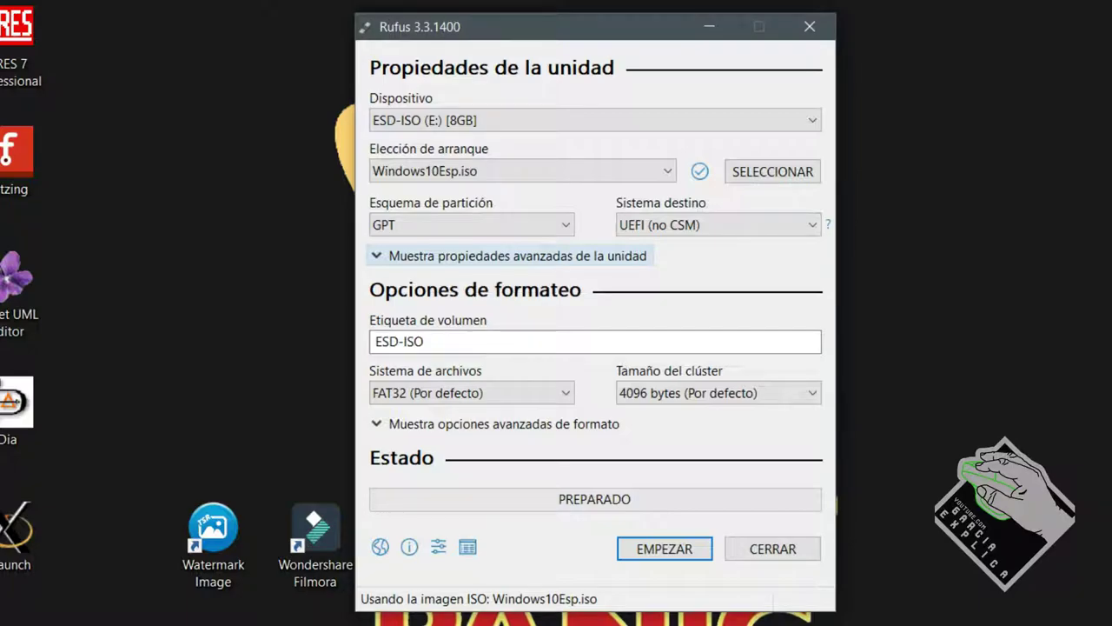
key(Tab)
key(Tab)
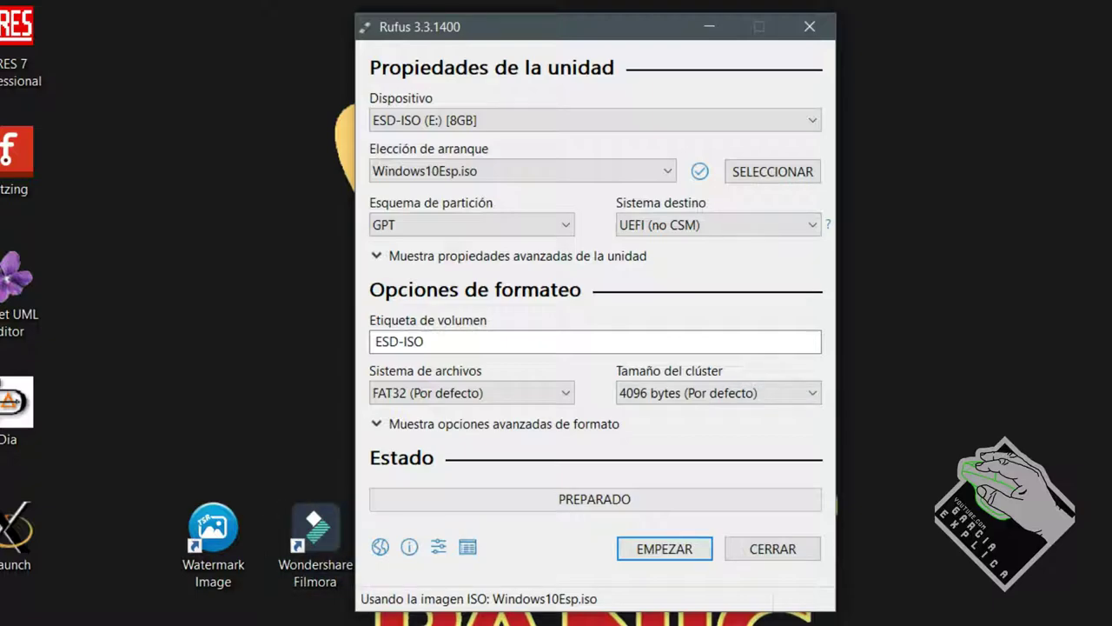
Minimize Rufus, launch balenaEtcher from the desktop and dismiss its error dialog
drag(556, 27, 549, 17)
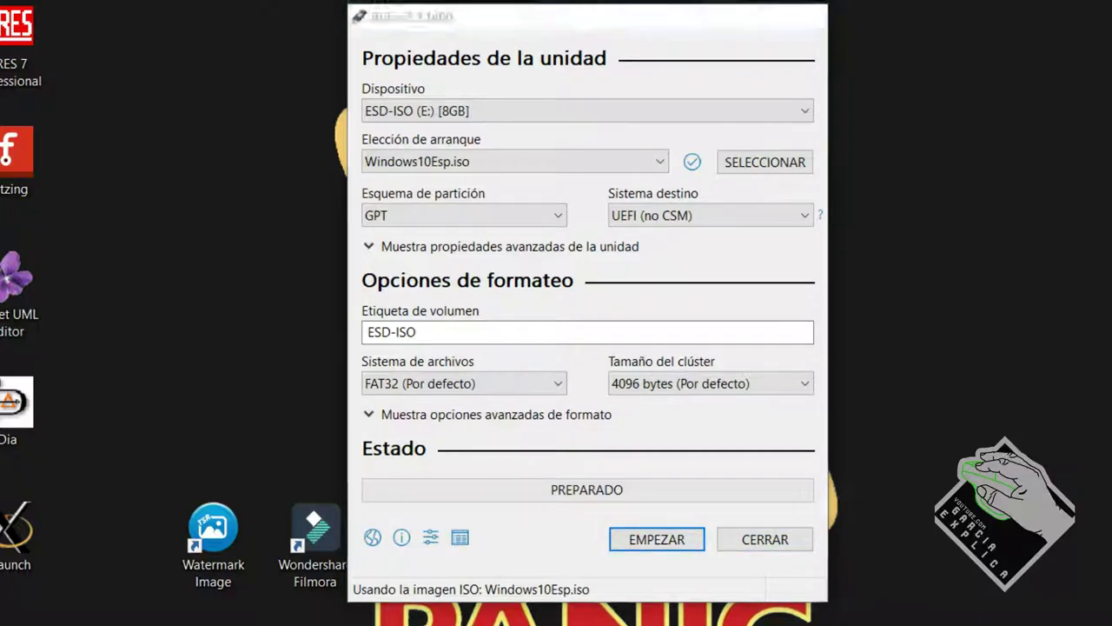
click(701, 17)
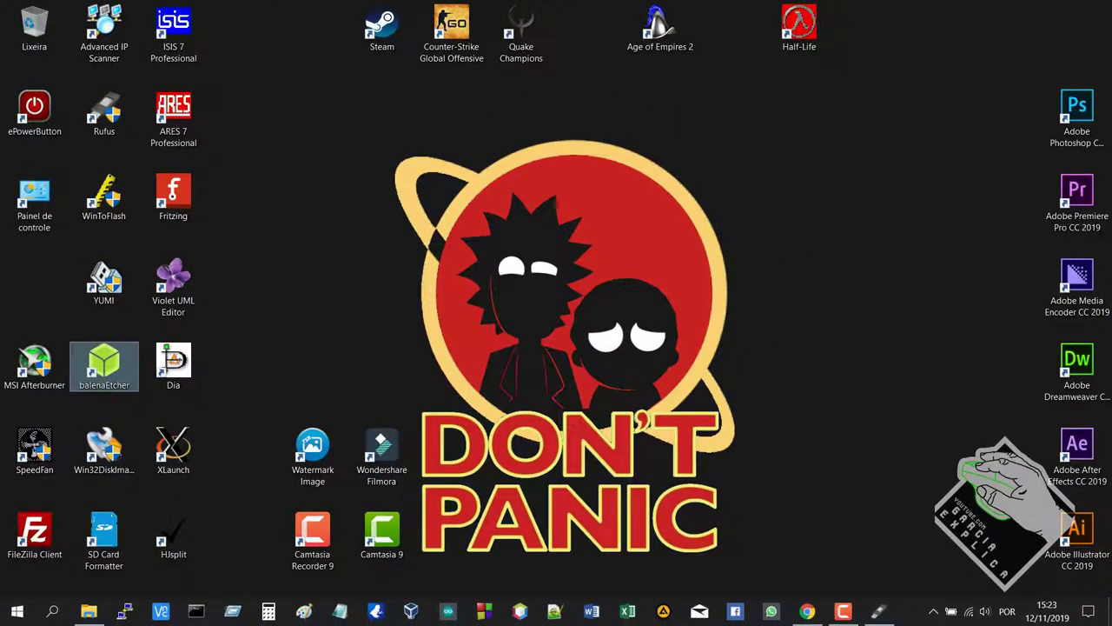
double_click(103, 365)
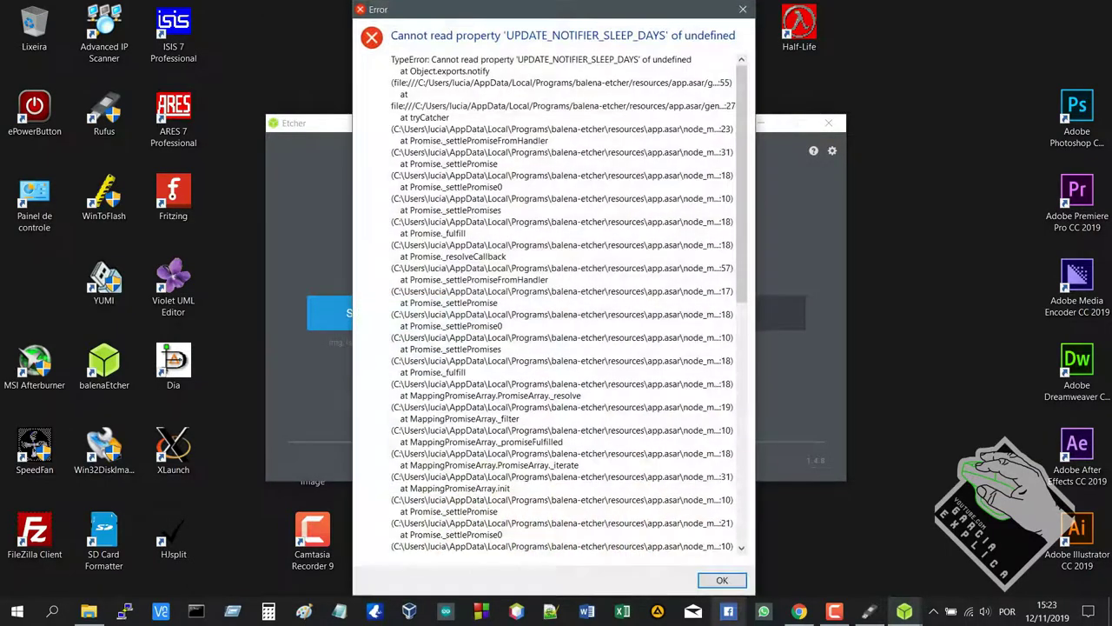
click(722, 579)
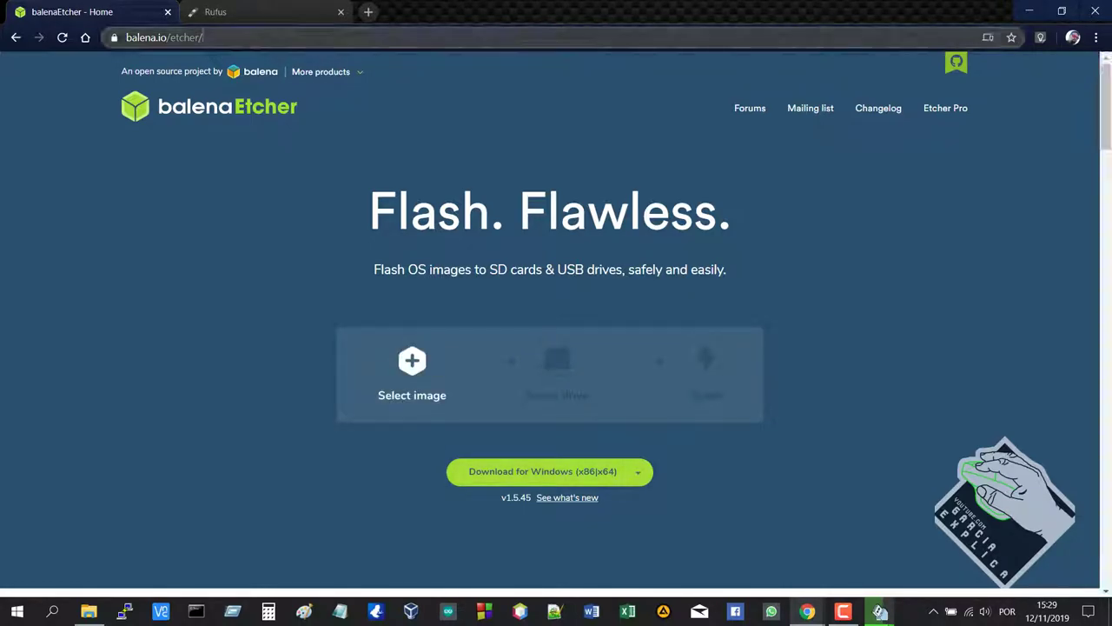
Get the Windows download from balena.io/etcher, run balenaEtcher-Setup-1.4.8-x64.exe from the Downloads folder and accept its license agreement
click(292, 38)
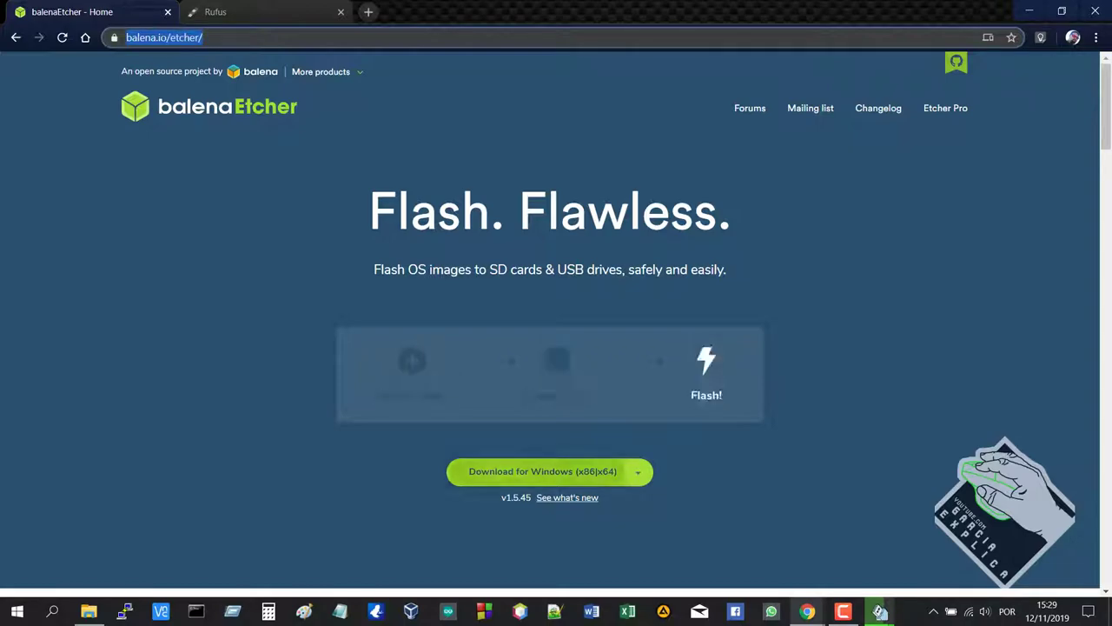
click(547, 471)
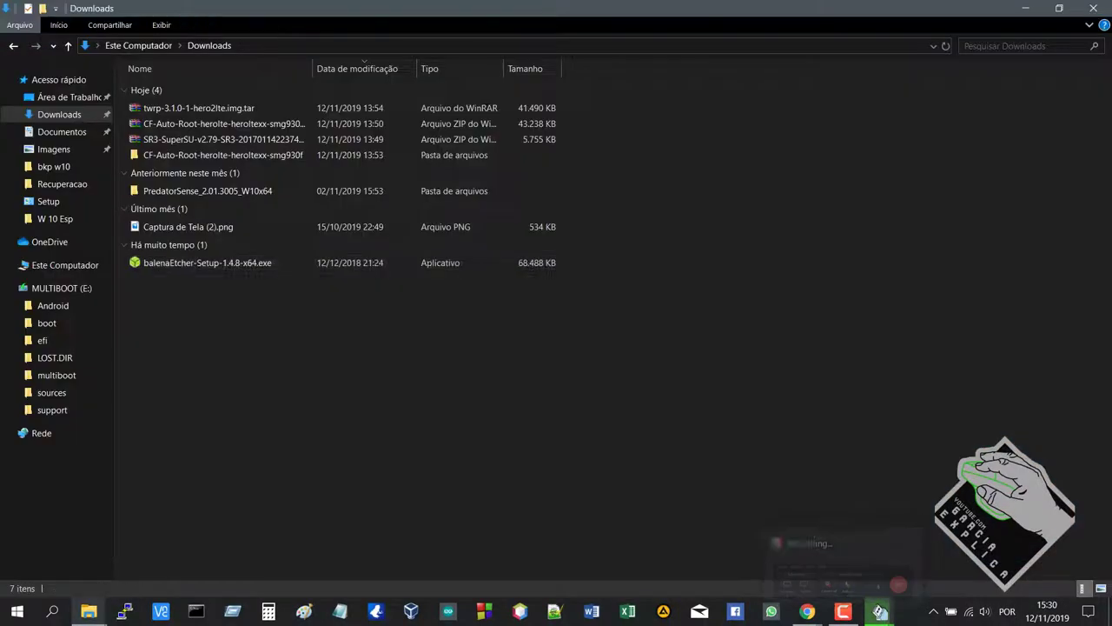
double_click(207, 263)
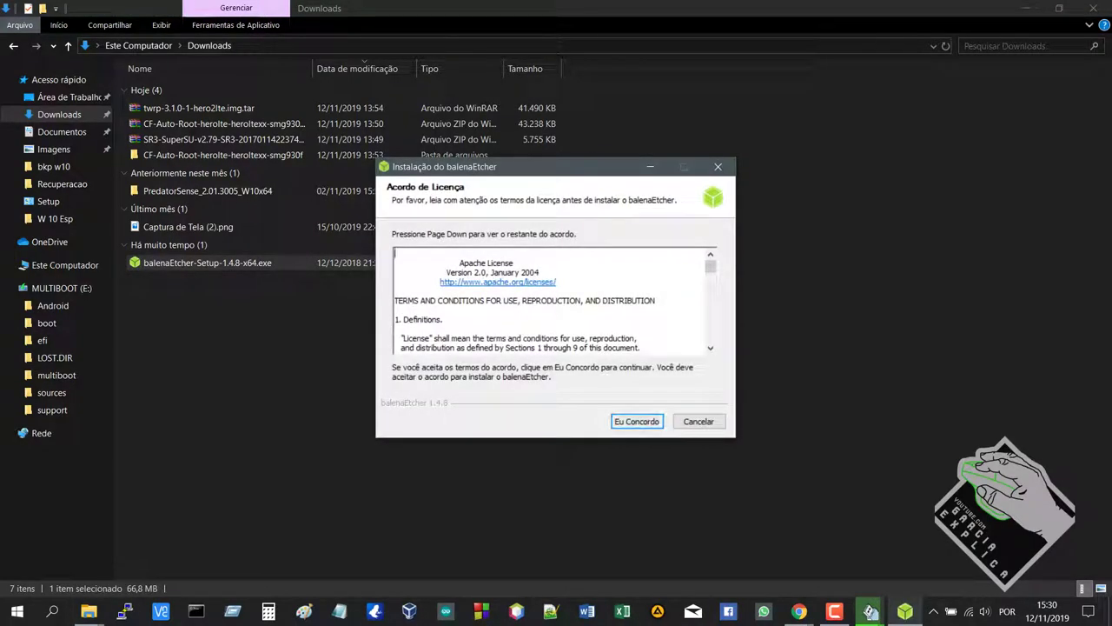
click(637, 422)
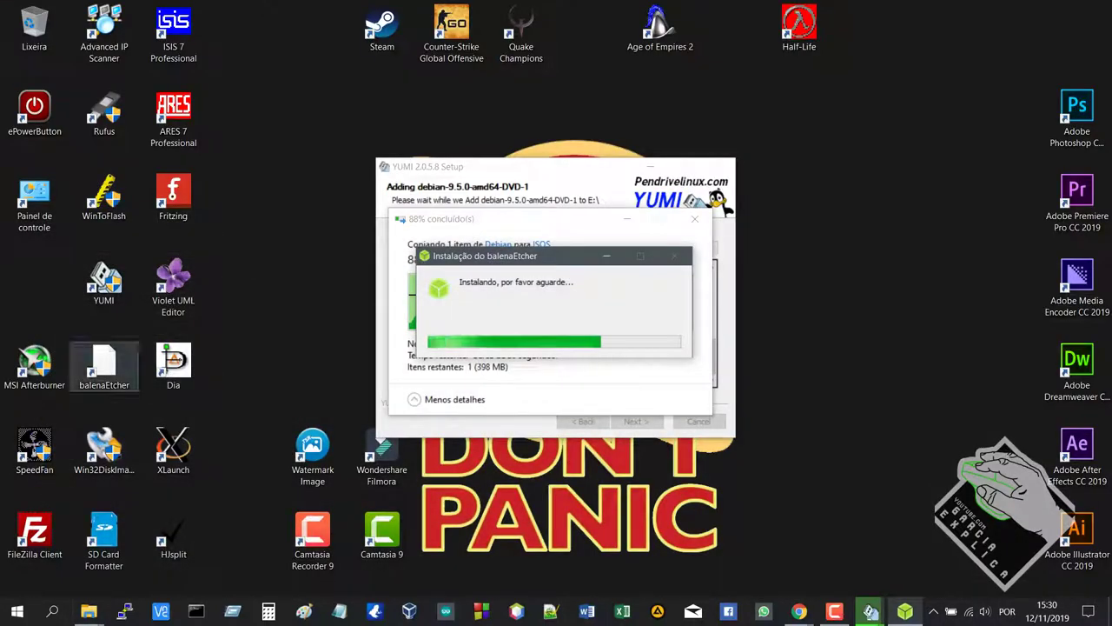
Minimize the YUMI setup window during the balenaEtcher installation, and launch balenaEtcher from its desktop shortcut
click(104, 367)
drag(364, 396, 120, 380)
click(107, 370)
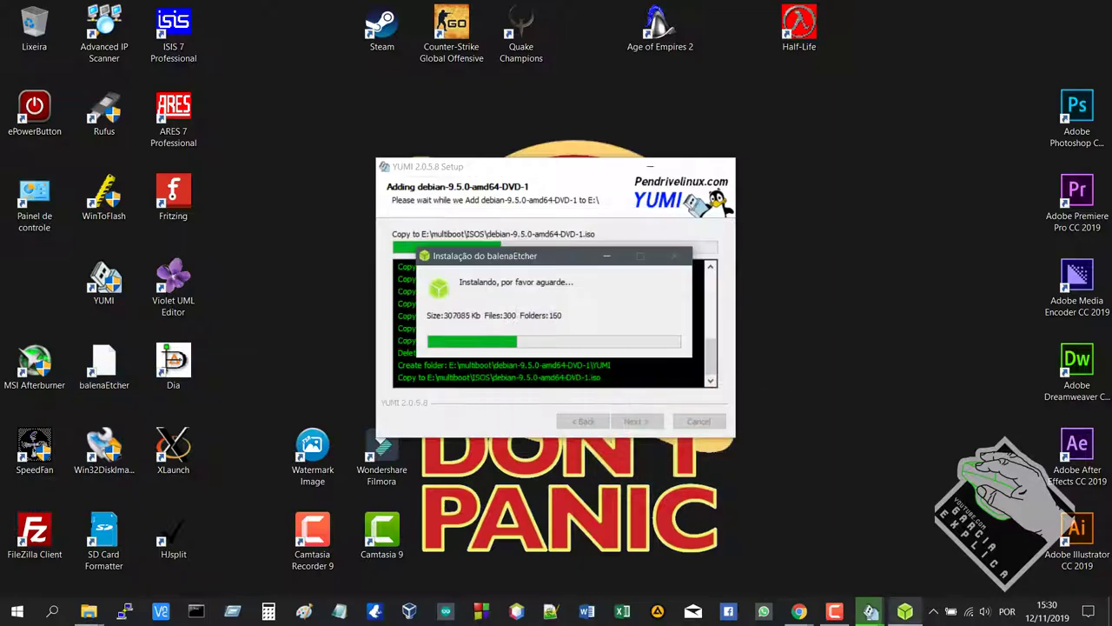
click(650, 167)
drag(556, 255, 550, 246)
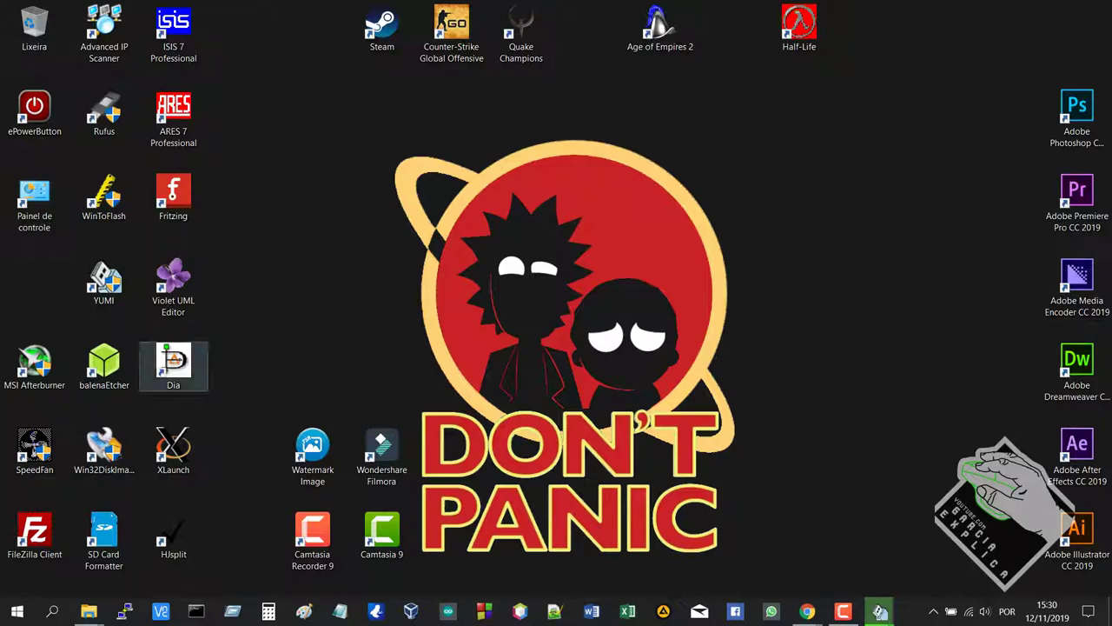
double_click(104, 365)
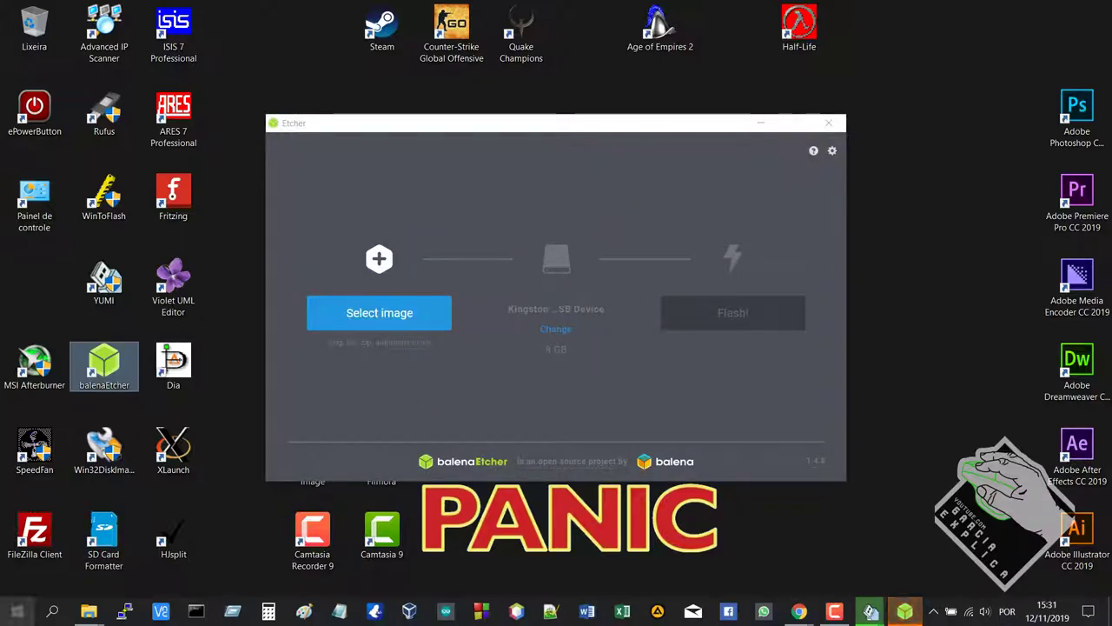
Search Windows for "ba", open balenaEtcher's file location and bring up the send-to destinations for its shortcut
click(16, 611)
text(b)
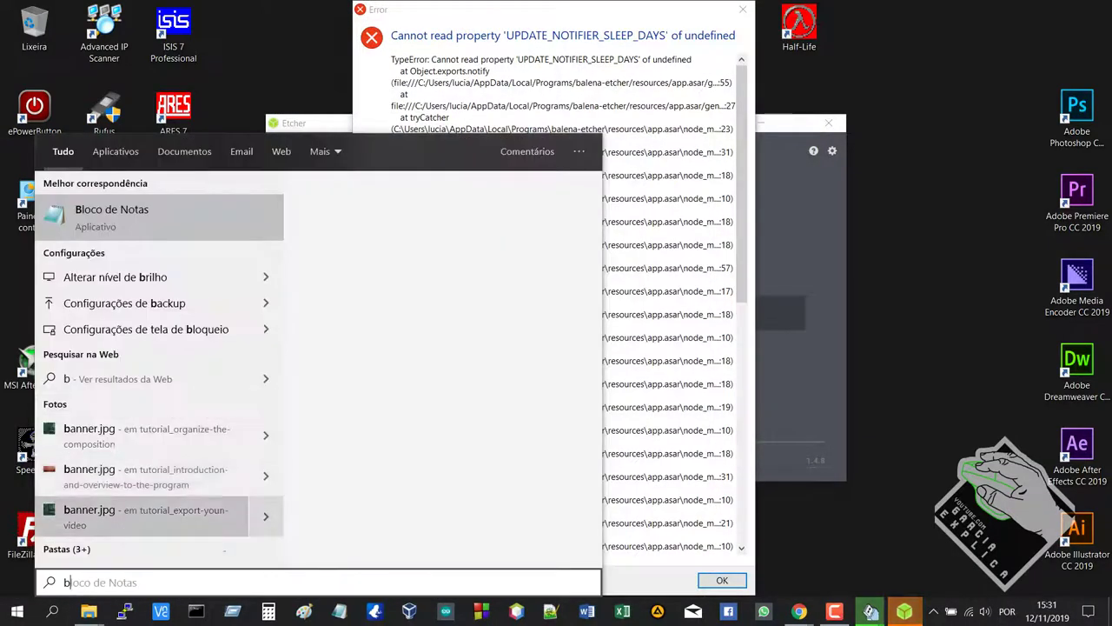
text(a)
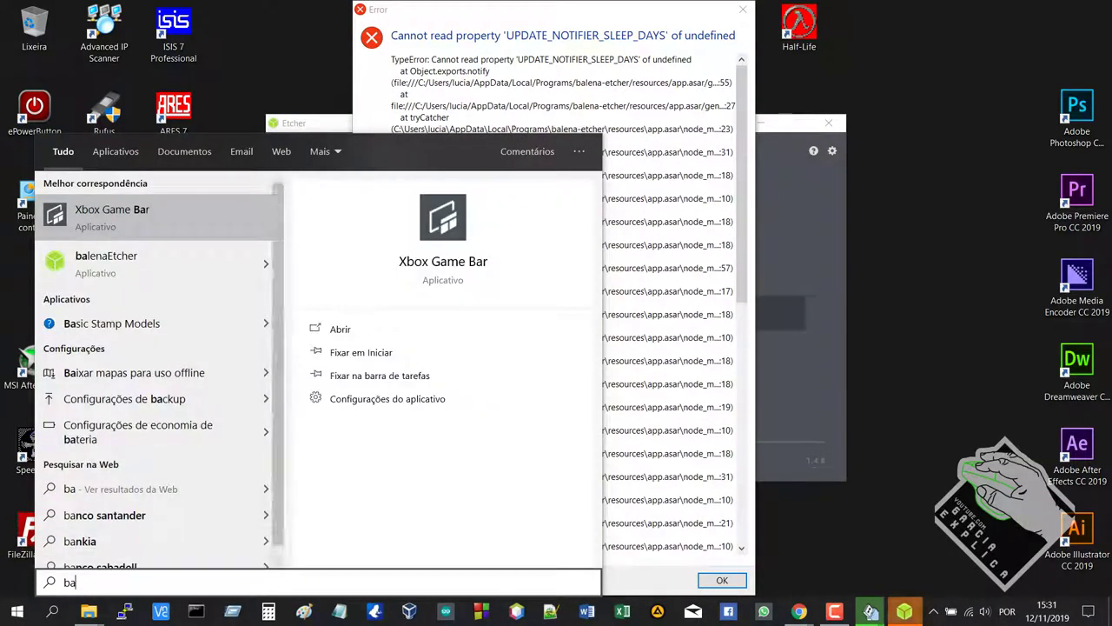
right_click(54, 261)
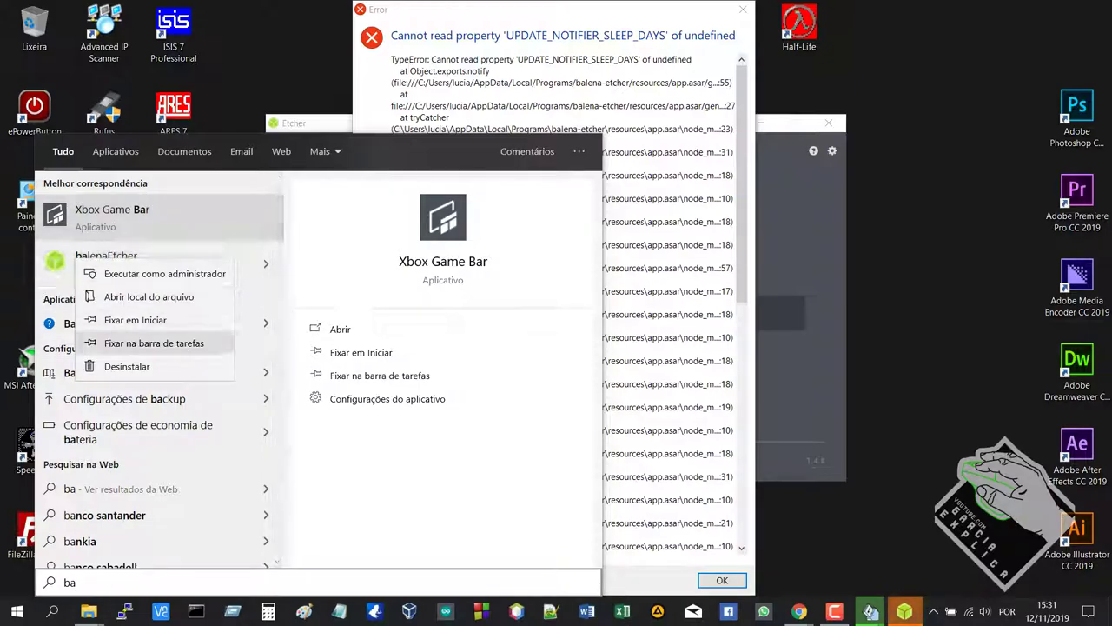
click(149, 296)
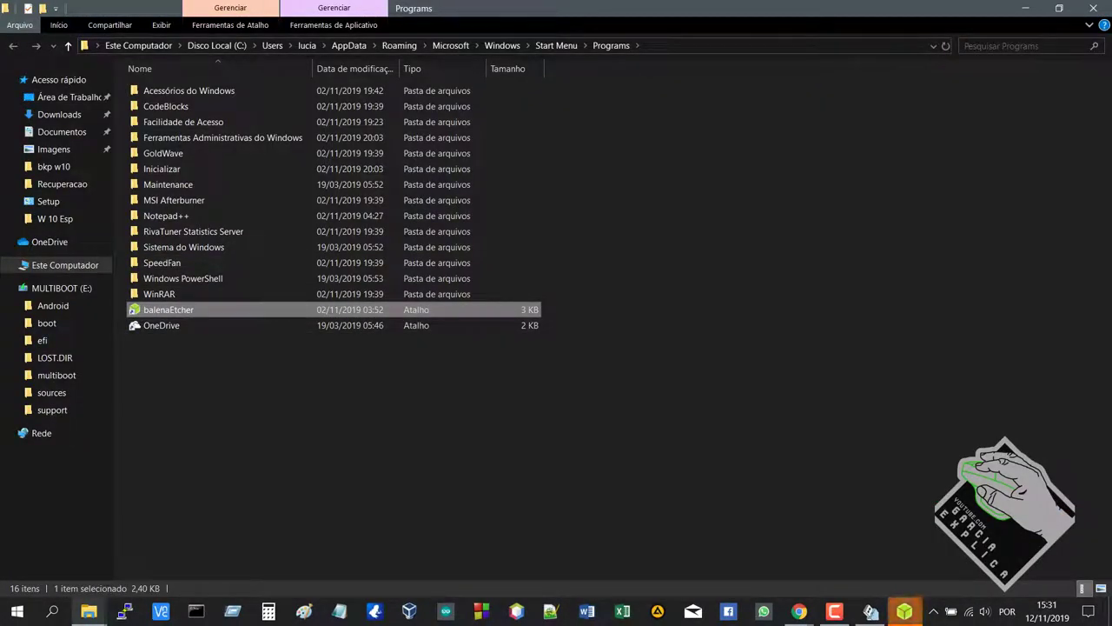
right_click(169, 309)
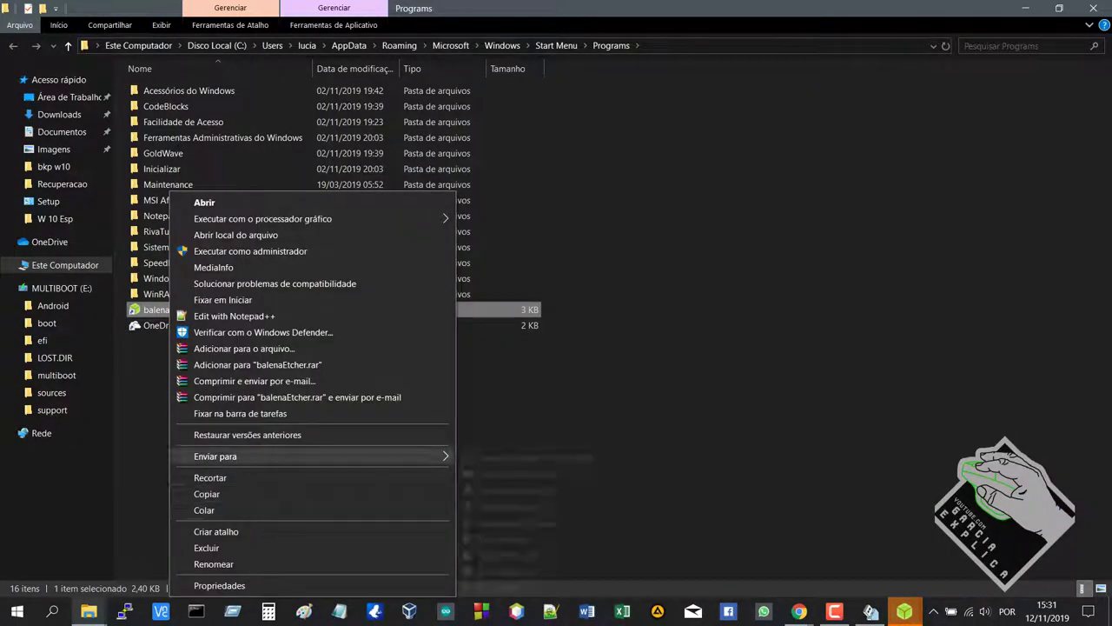
mouse_move(261, 456)
click(535, 457)
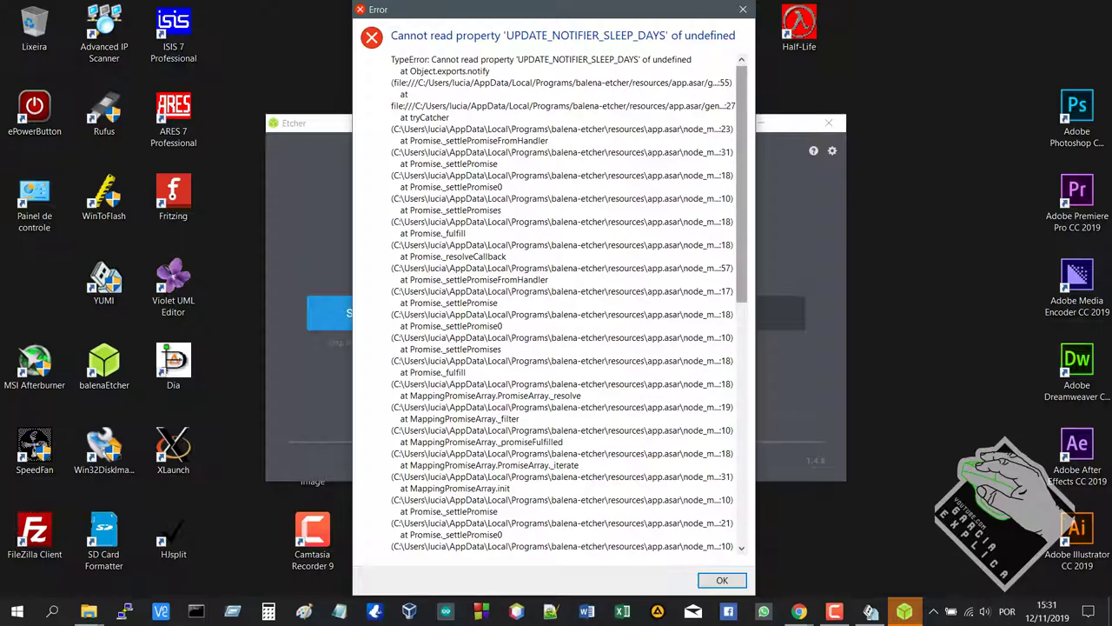
Read through Etcher's error report to the end and dismiss it
scroll(561, 304, down, 10)
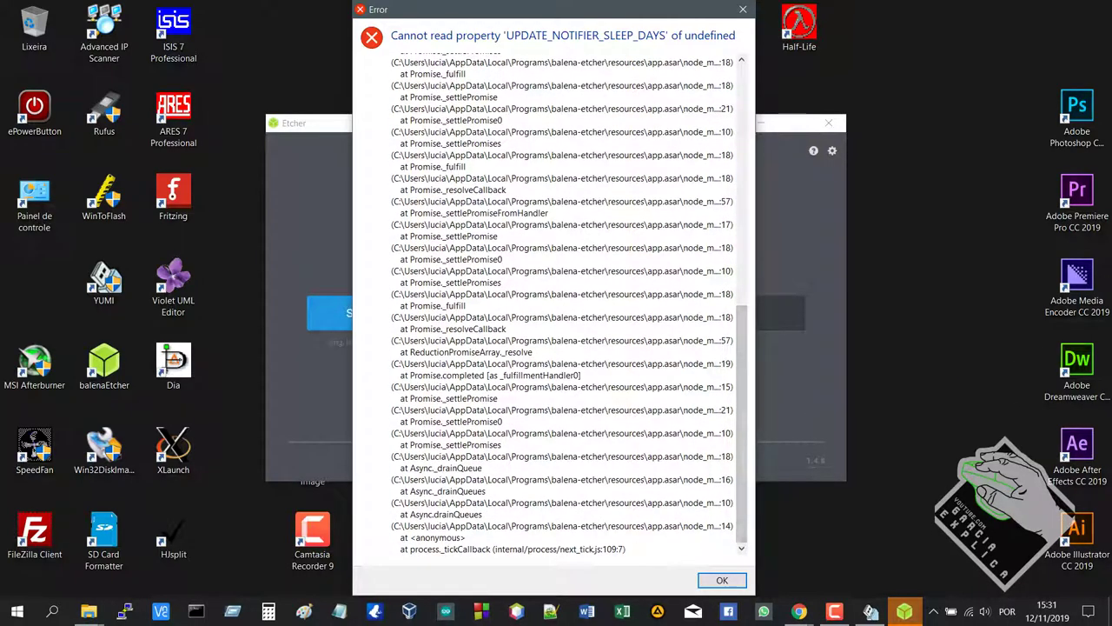
click(722, 579)
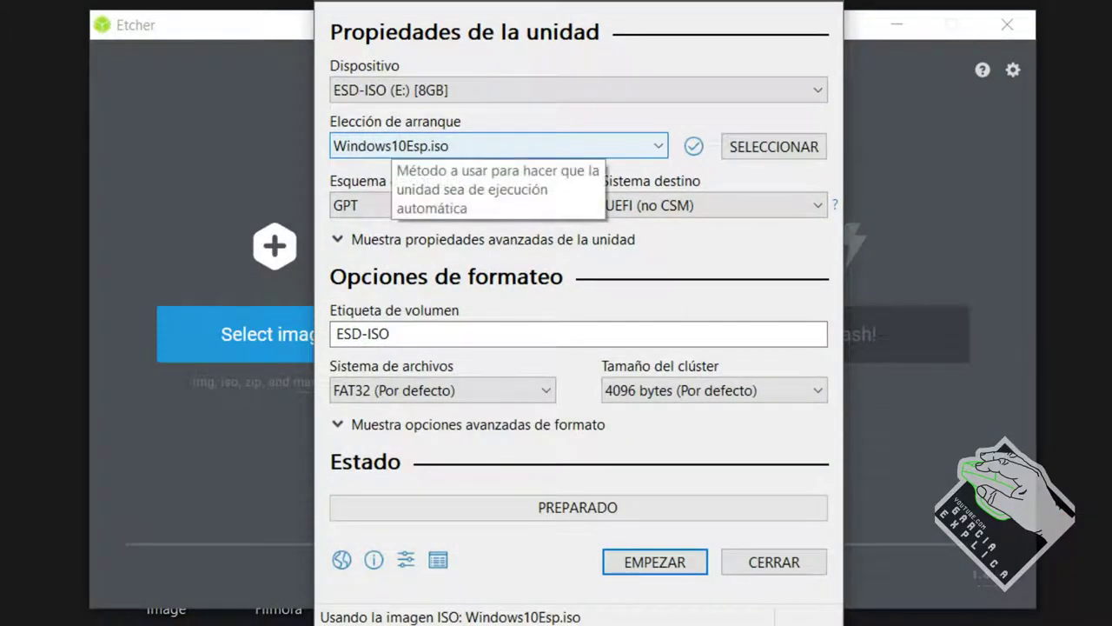
Load the WinPE10_8_Sergei_Strelec_x86_x64_2018.09.20_English.iso image from the SO\Recuperacao folder as the boot selection in Rufus
click(773, 146)
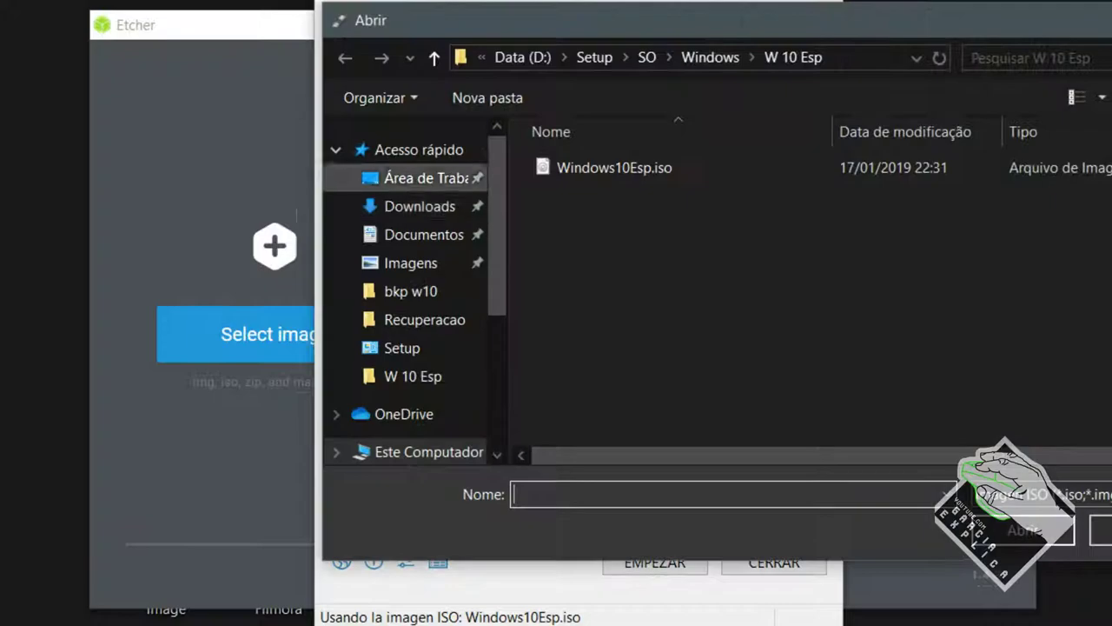
click(711, 57)
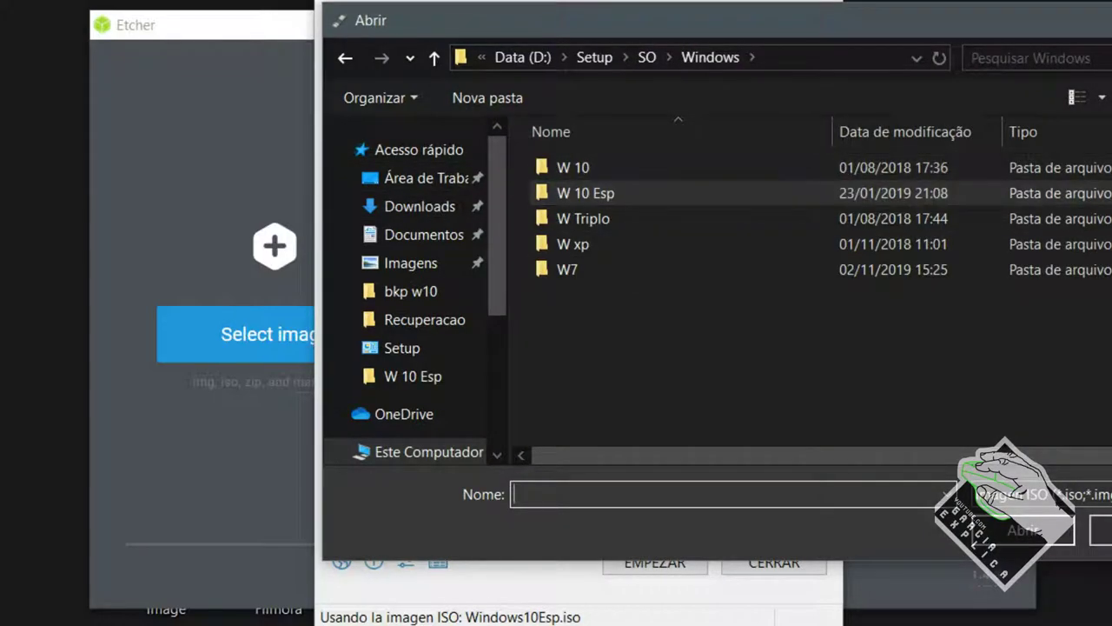
click(655, 58)
double_click(597, 244)
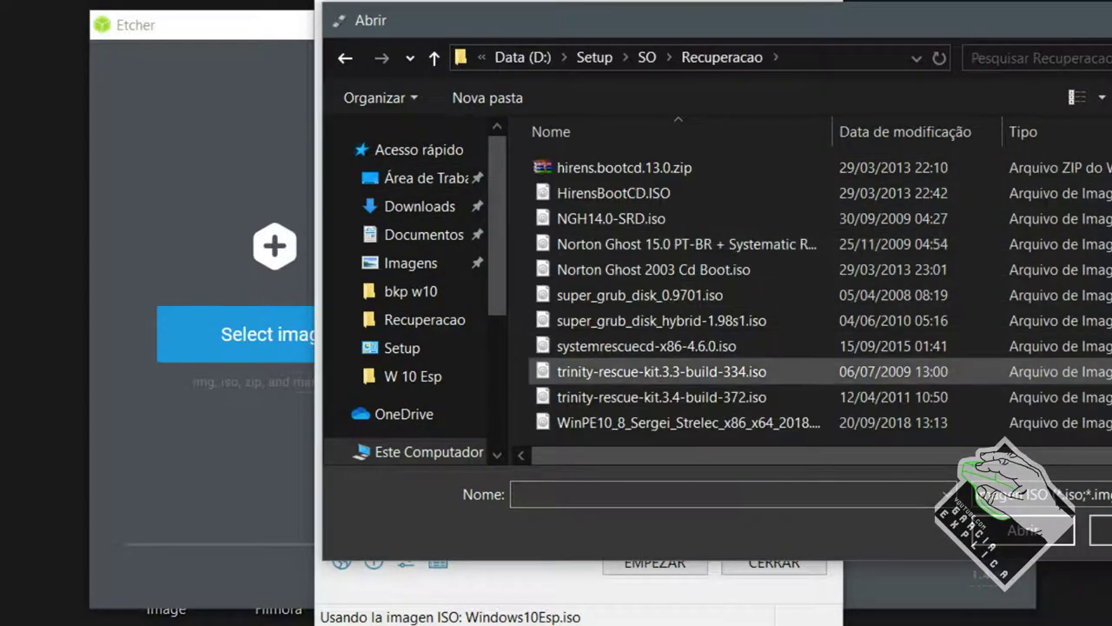
click(654, 422)
click(1024, 530)
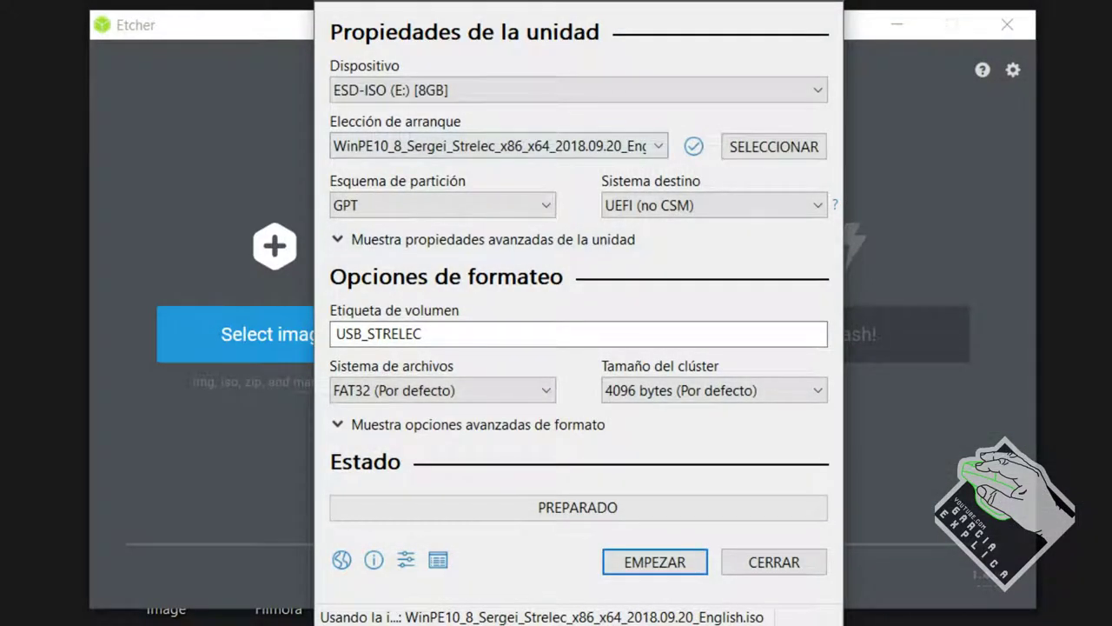
Switch to Etcher, try to load the WinPE10_8_Sergei_Strelec image from the Recuperacao folder, and choose to change the image
click(879, 336)
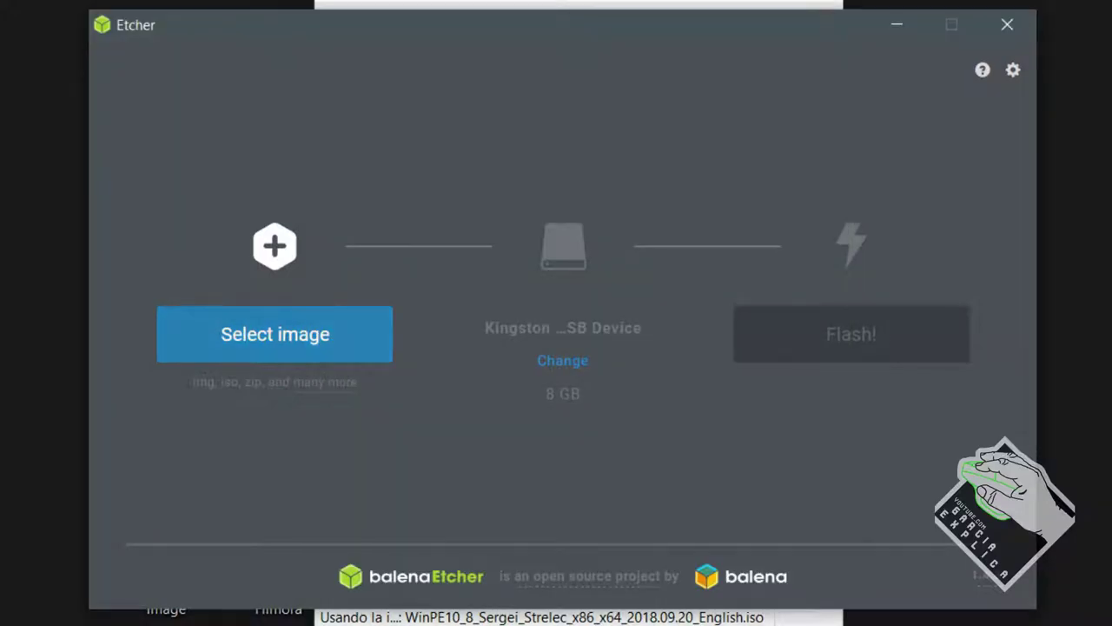
click(287, 334)
scroll(434, 231, down, 1)
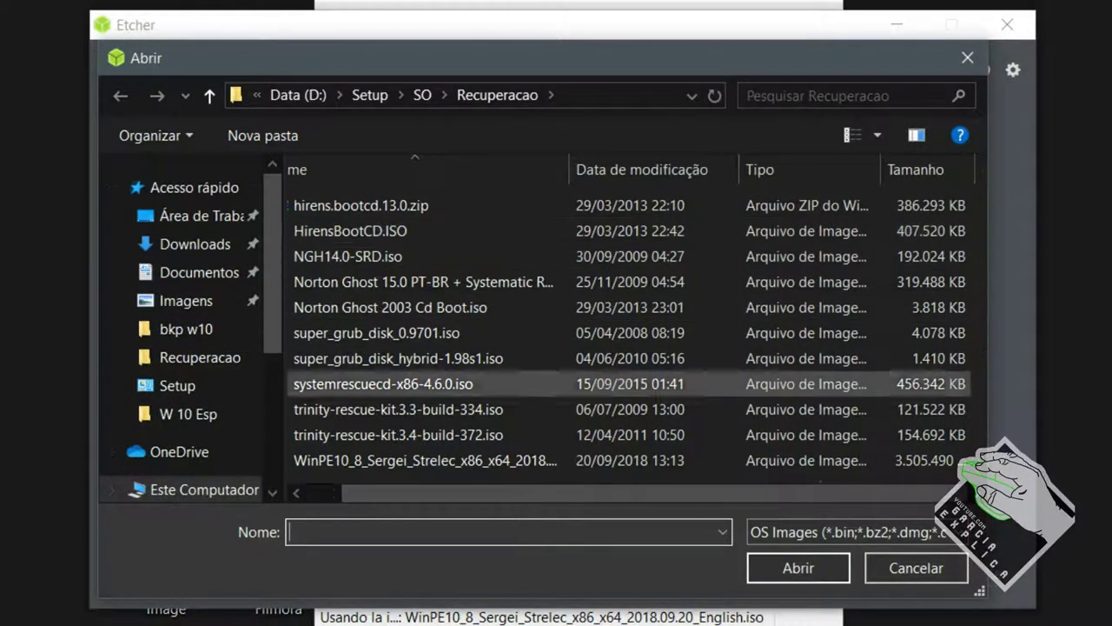
double_click(452, 460)
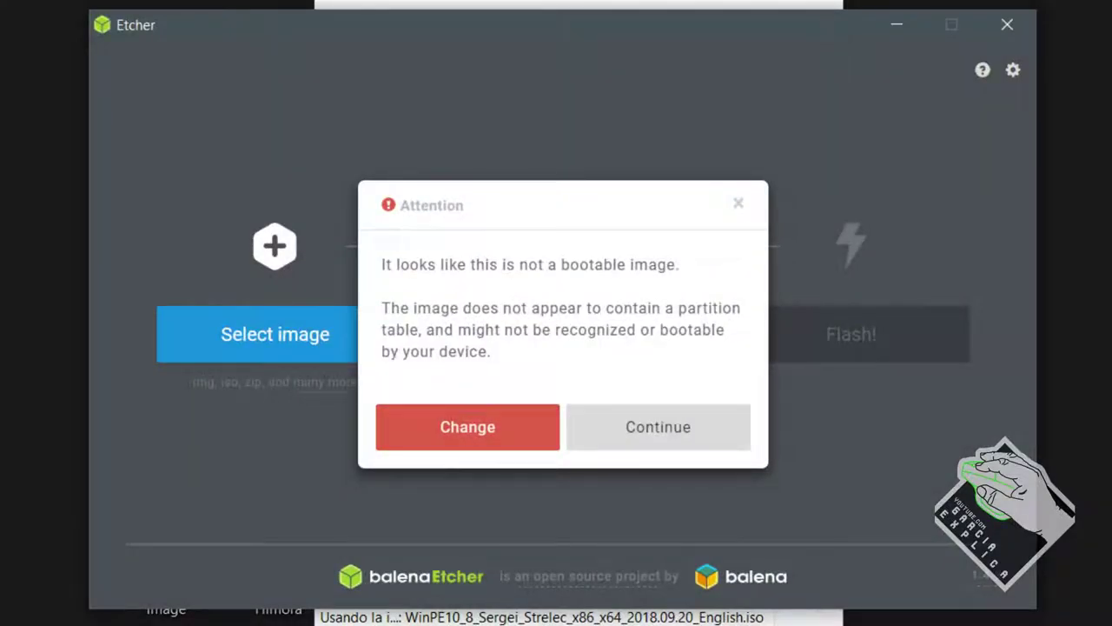
click(468, 426)
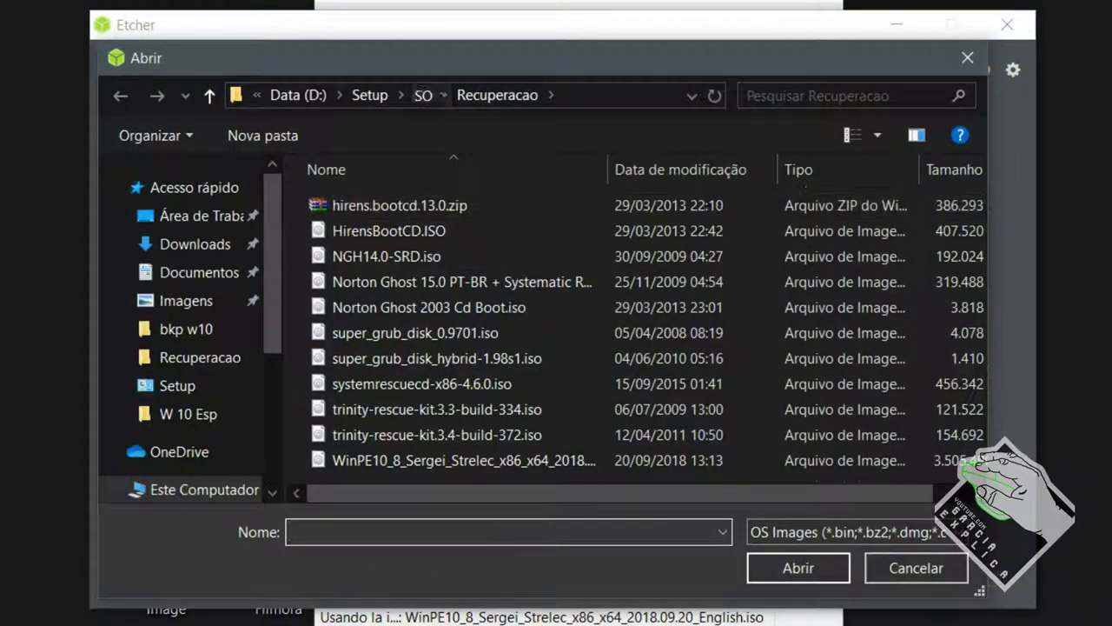
Try to load Windows10Esp.iso from the SO\Windows\W 10 Esp folder in Etcher, and choose to change the image
click(422, 94)
double_click(347, 307)
double_click(361, 231)
double_click(391, 206)
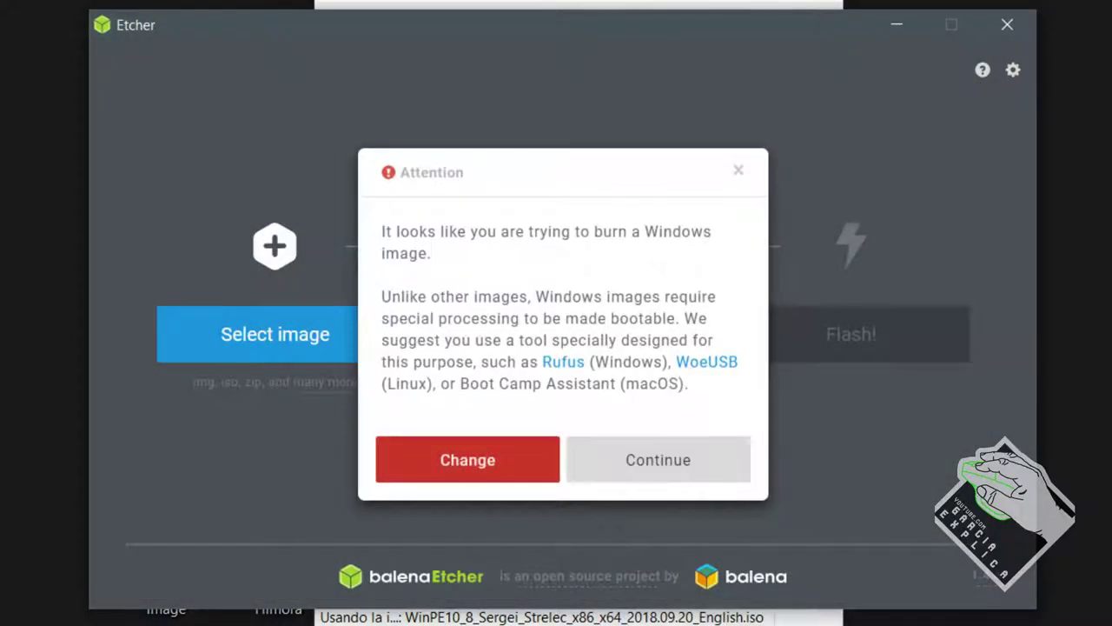
key(Return)
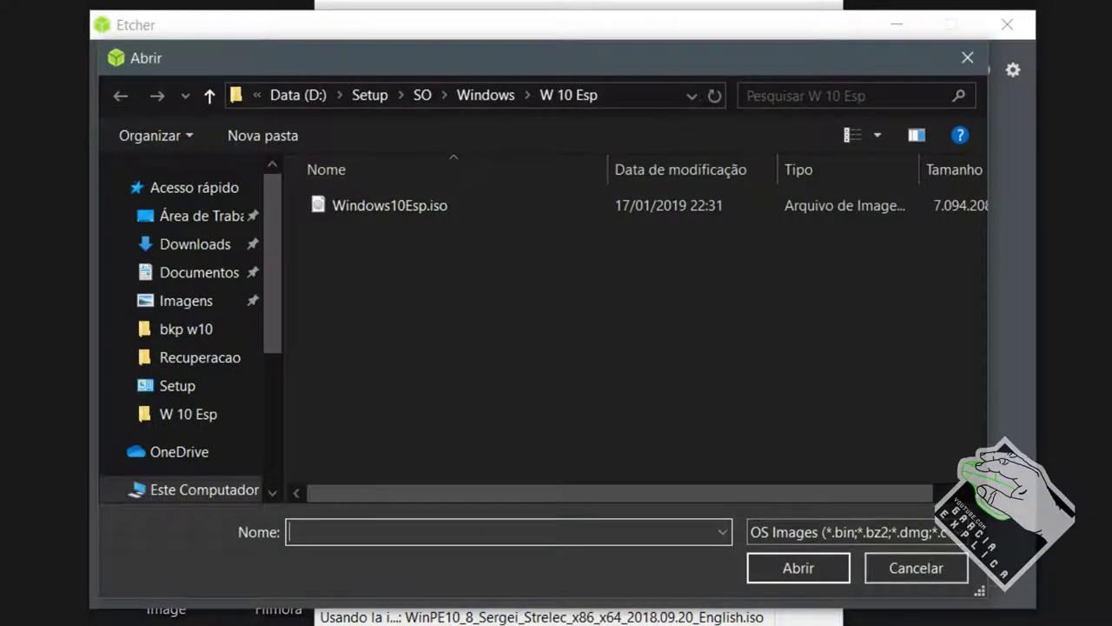
Load debian-9.5.0-amd64-DVD-1.iso from the SO\Linux\Debian folder as Etcher's source image
click(486, 95)
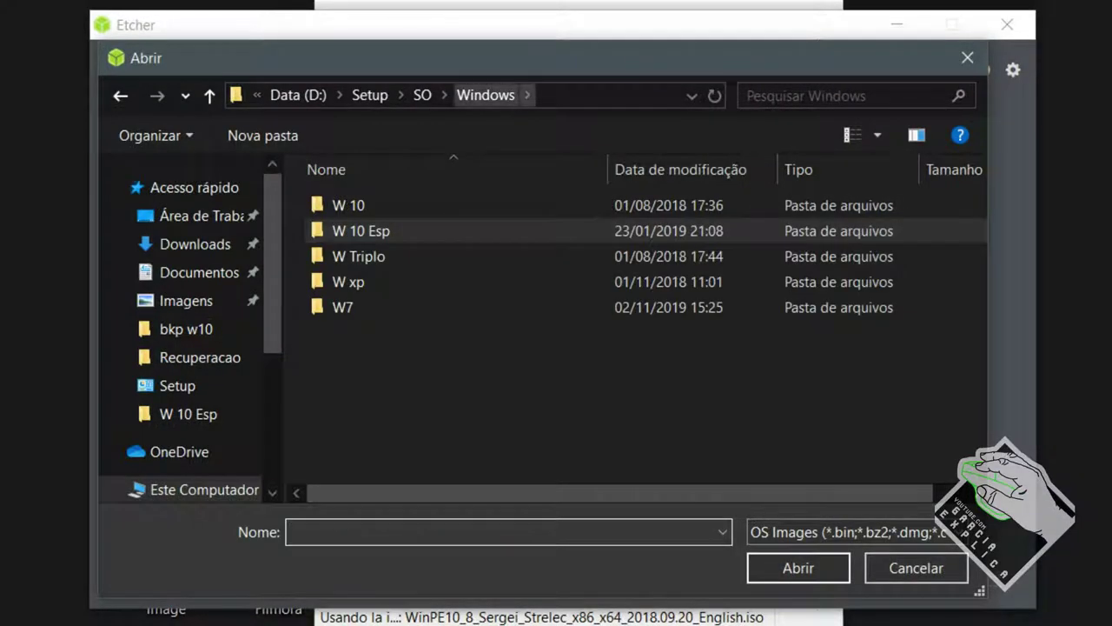
key(alt+Up)
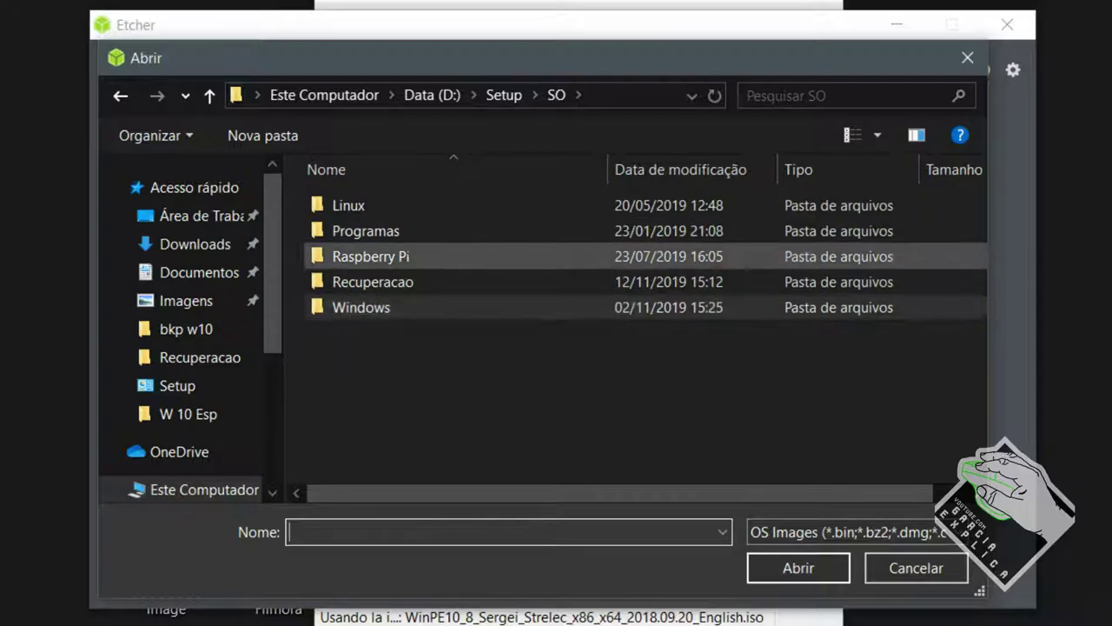
double_click(347, 205)
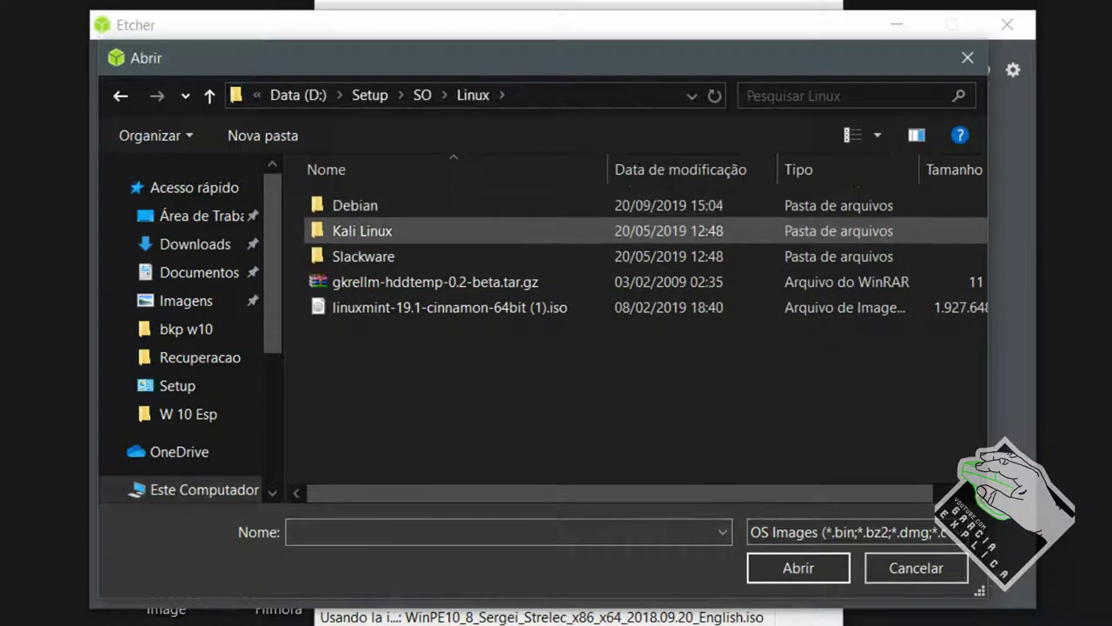
double_click(355, 205)
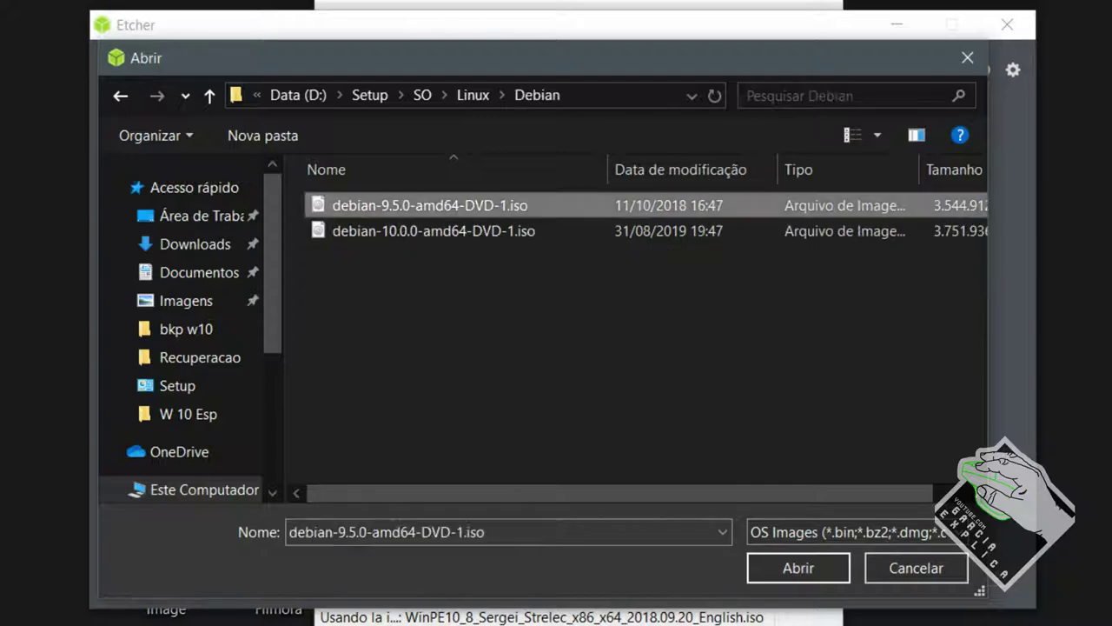
double_click(383, 205)
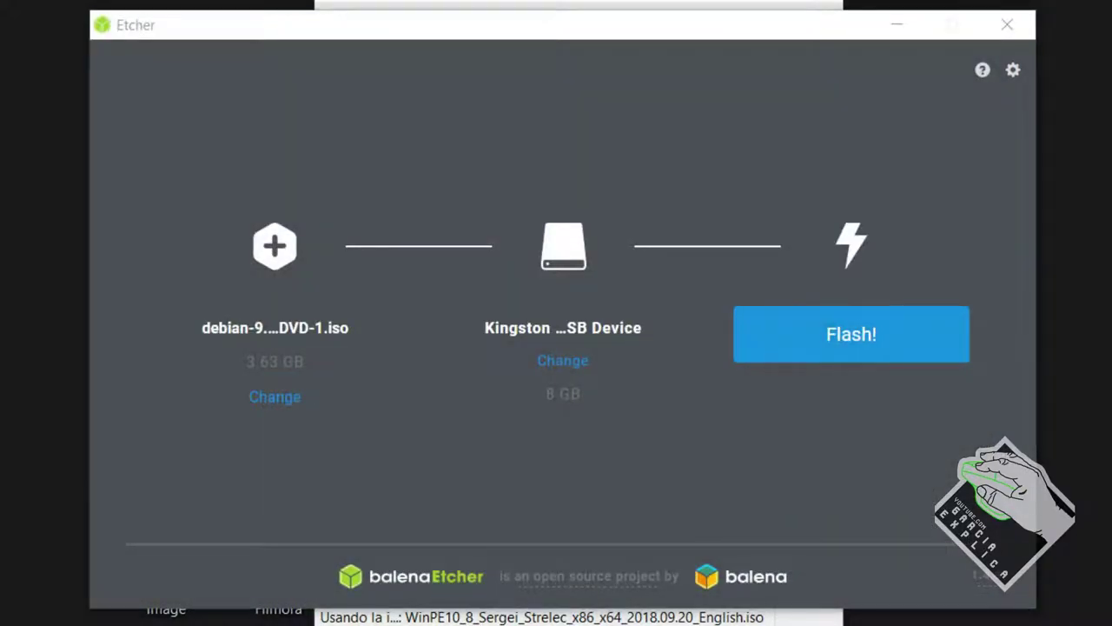
Replace Etcher's source image with 2019-06-20-raspbian-buster.img from the SO\Raspberry Pi folder
click(274, 397)
click(469, 96)
double_click(365, 256)
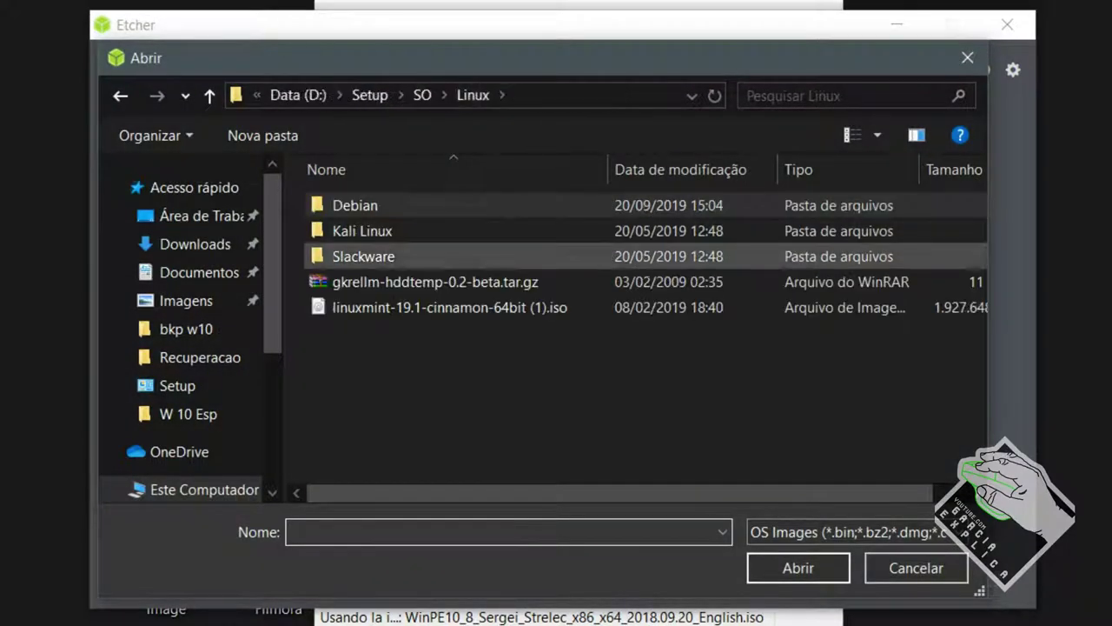
click(422, 96)
click(400, 256)
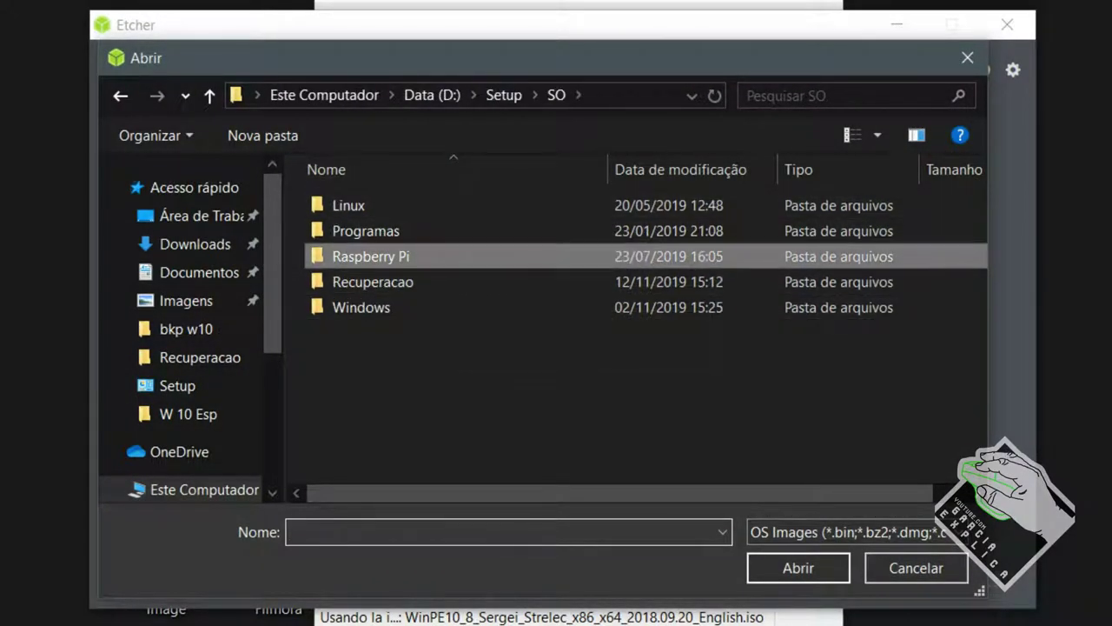
double_click(371, 256)
click(391, 230)
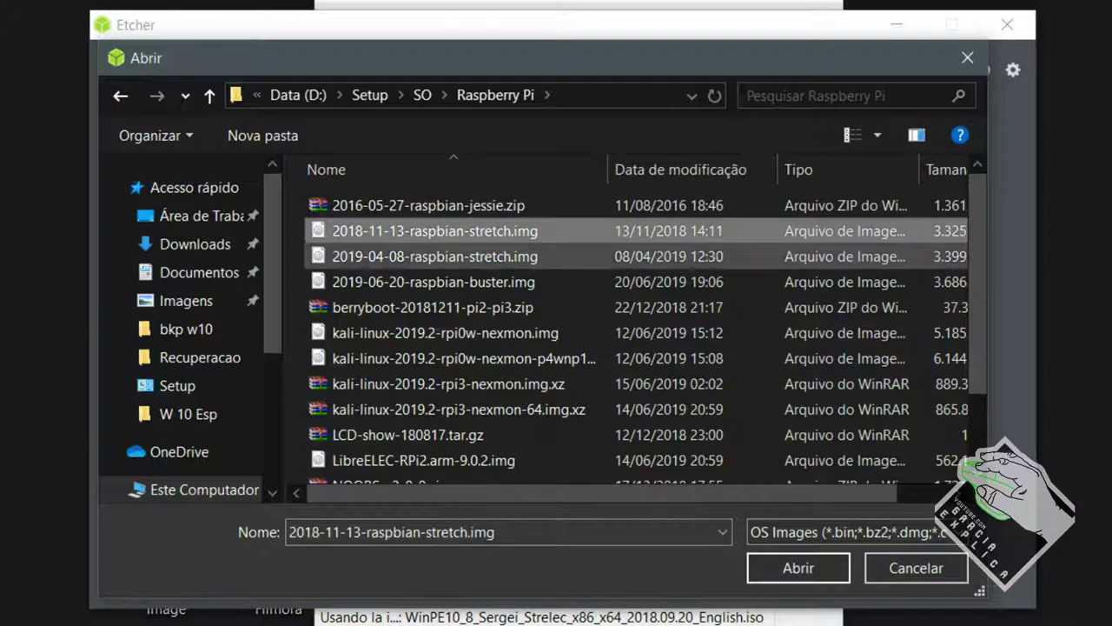
double_click(391, 281)
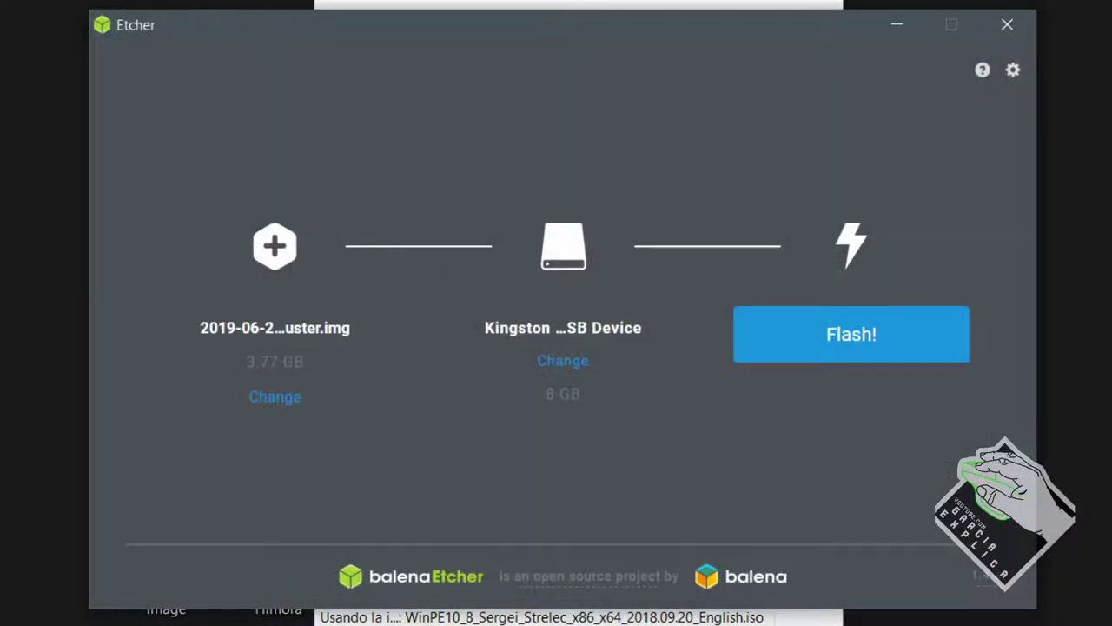
Open Etcher's image selection and look through the images available in the SO\Raspberry Pi folder
click(275, 396)
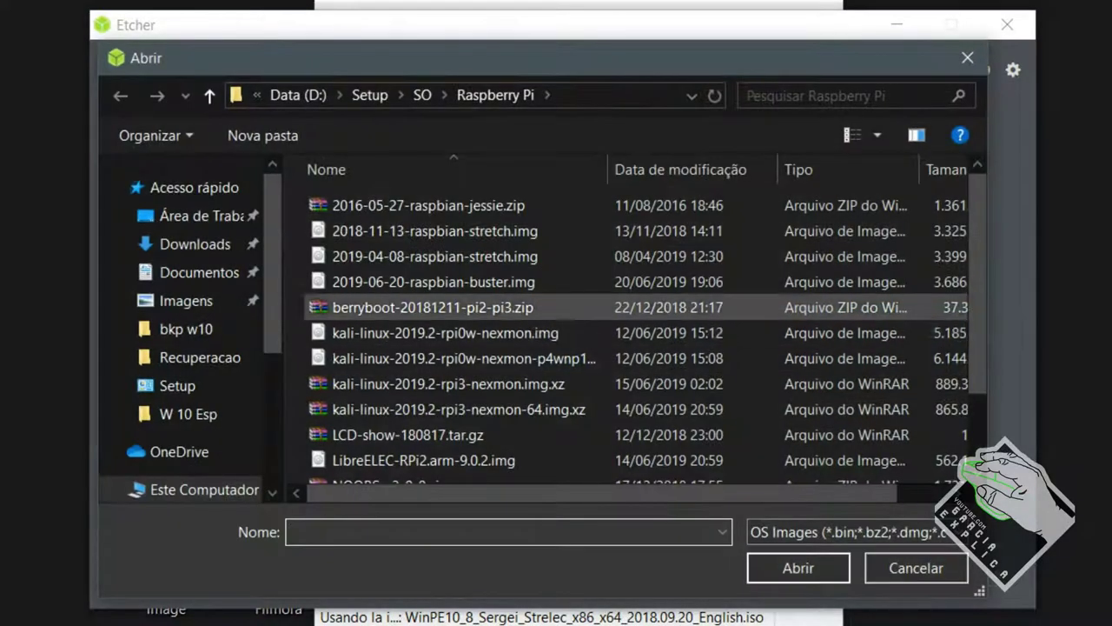
scroll(435, 300, down, 2)
scroll(435, 285, up, 2)
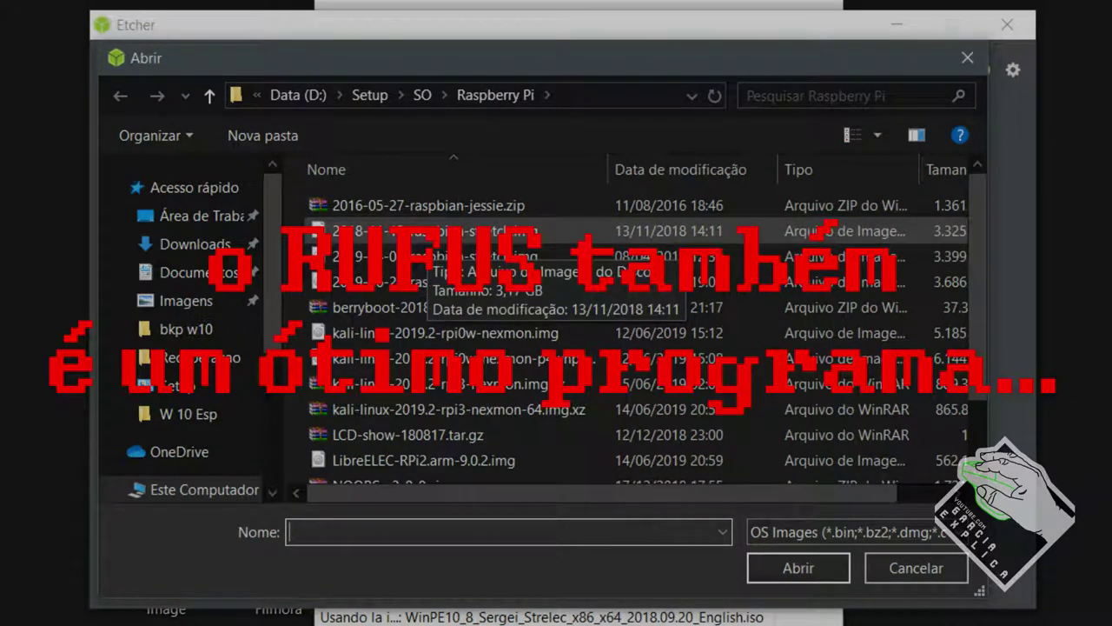
scroll(425, 241, down, 1)
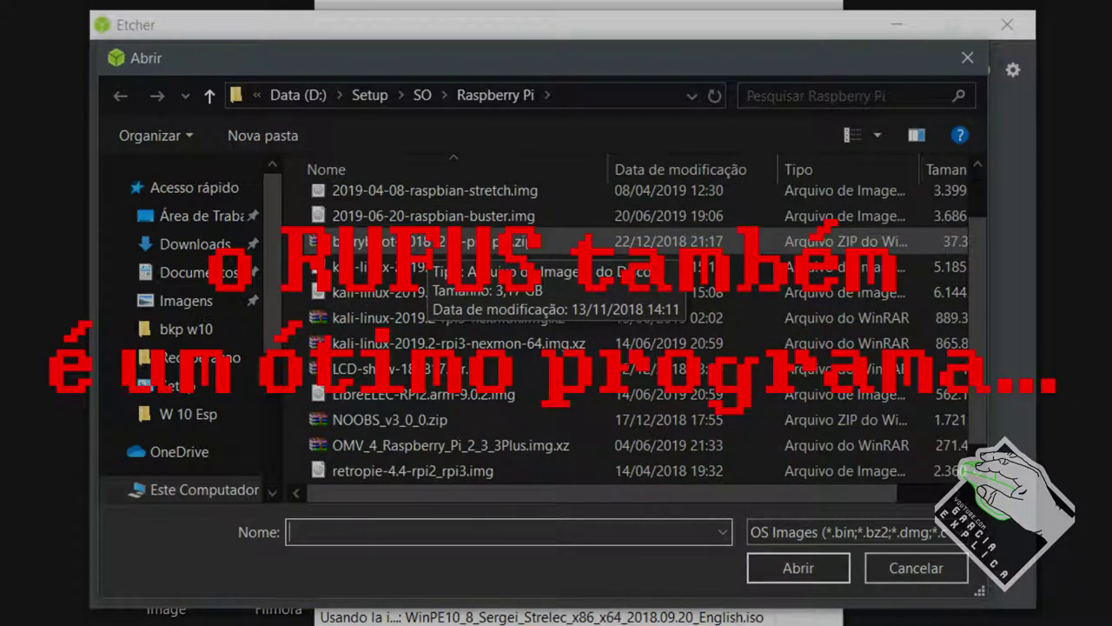
scroll(476, 395, up, 1)
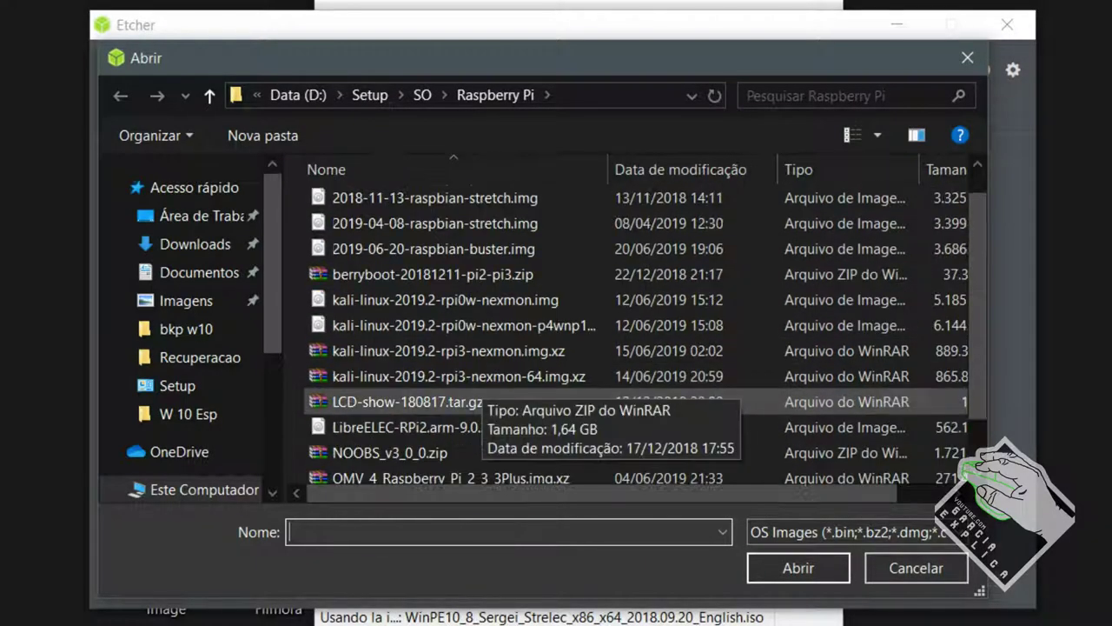
scroll(476, 395, down, 1)
scroll(465, 347, up, 1)
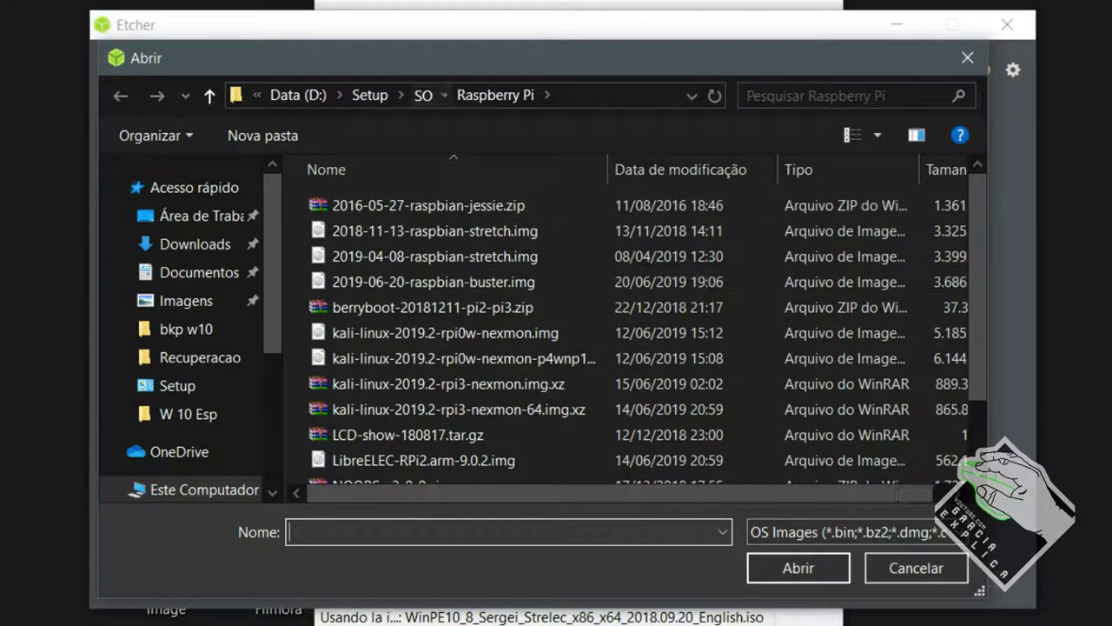
Try to load Windows 10 PRO pt-BR 32 e 64 Bits.iso from the SO\Windows\W 10 folder, and choose to change the image
click(423, 96)
double_click(361, 306)
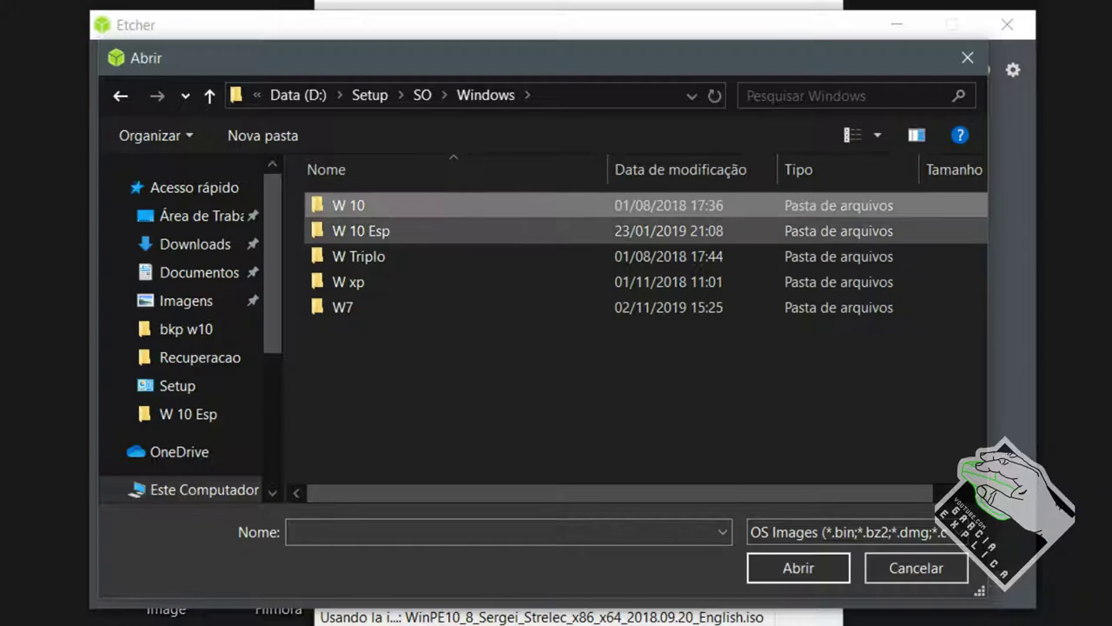
double_click(361, 206)
double_click(374, 206)
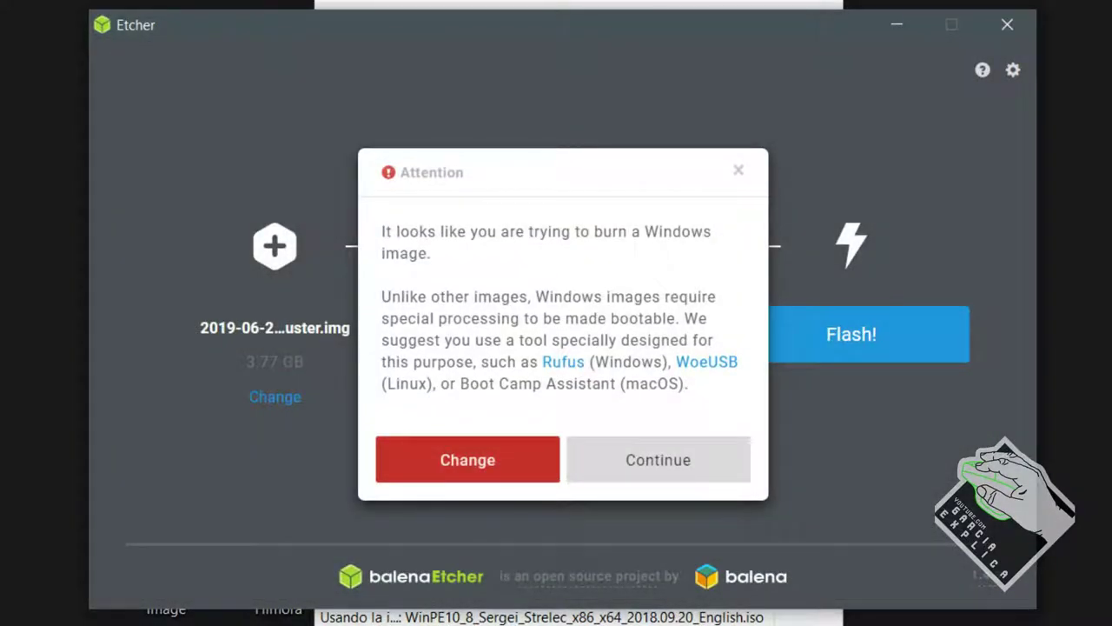
click(467, 459)
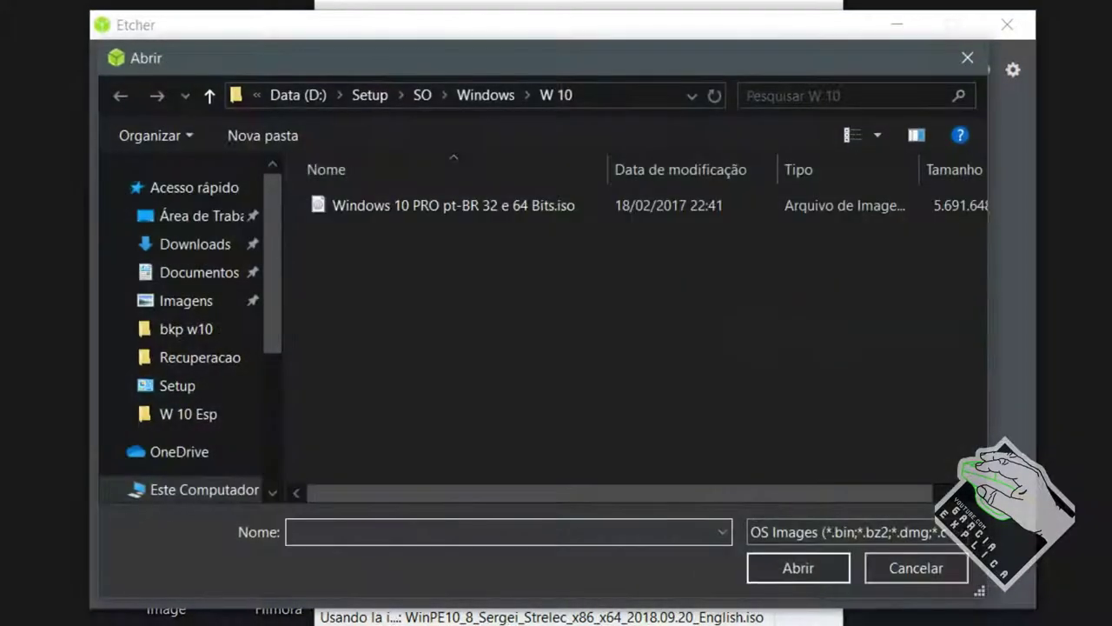
Try to load the Windows 7 Ultimate ISO from the x64(64 bit) folder under SO\Windows\W7, and choose to change the image
click(486, 94)
double_click(343, 307)
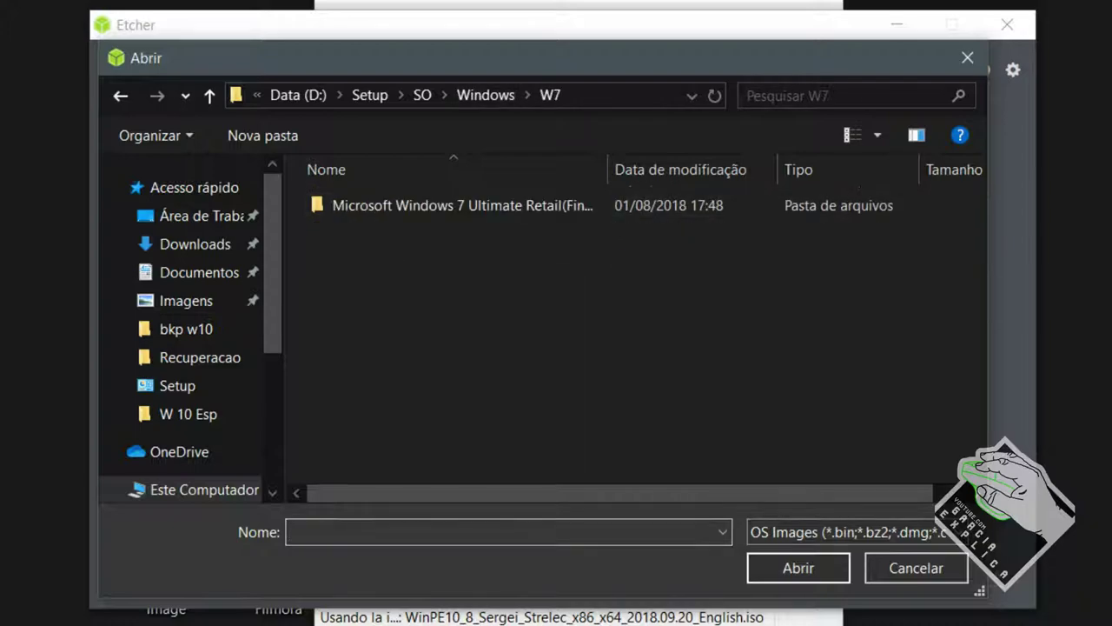
double_click(408, 205)
double_click(394, 205)
key(alt+Left)
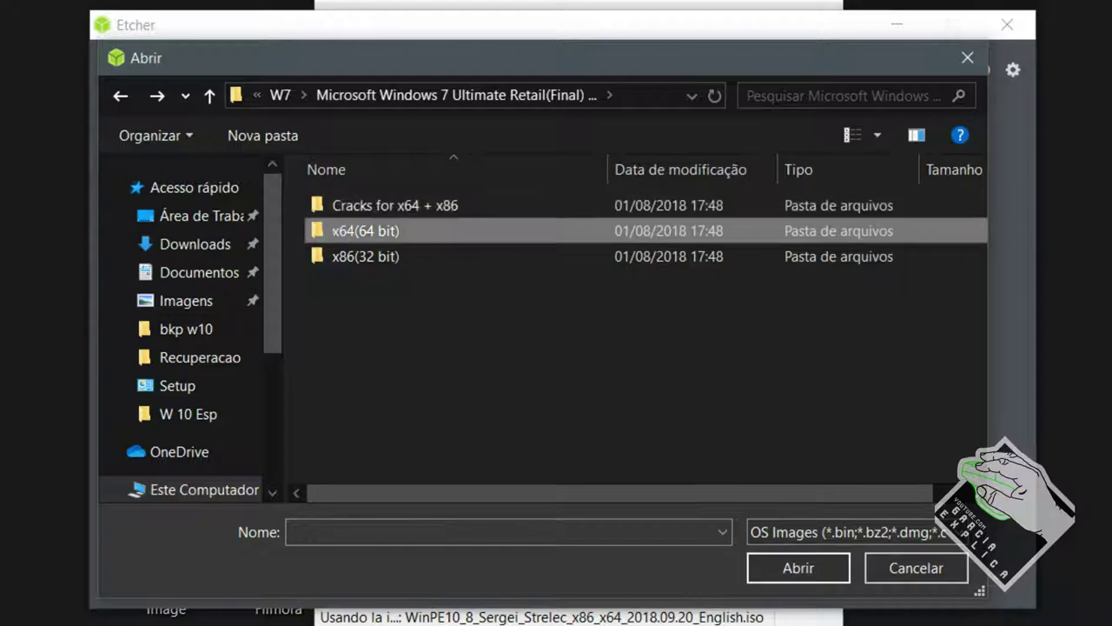
double_click(365, 231)
double_click(461, 206)
key(Return)
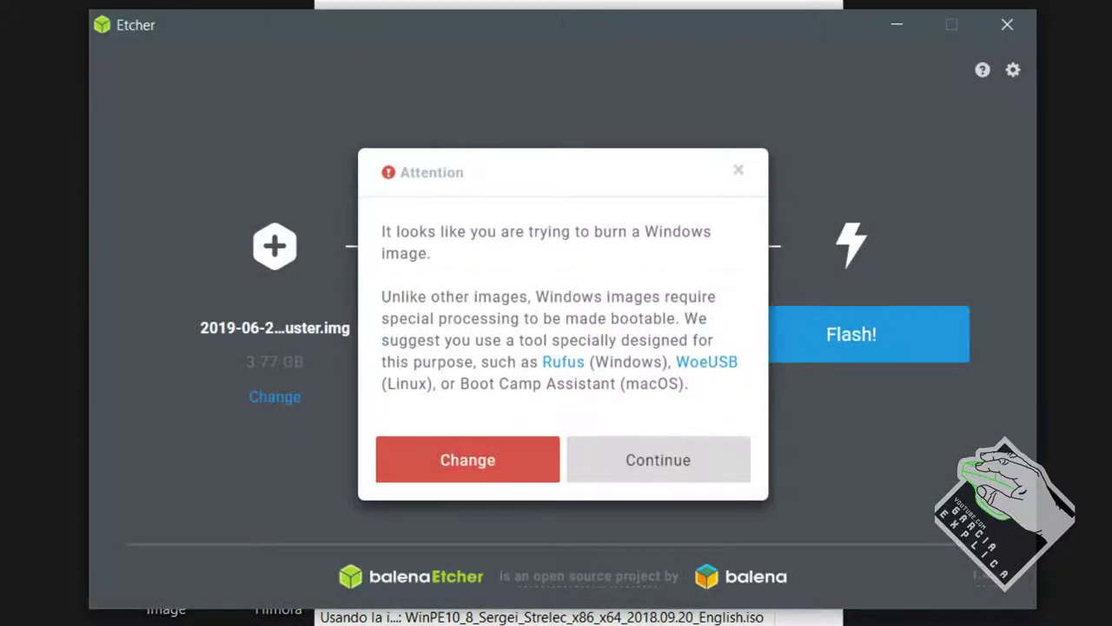
click(469, 458)
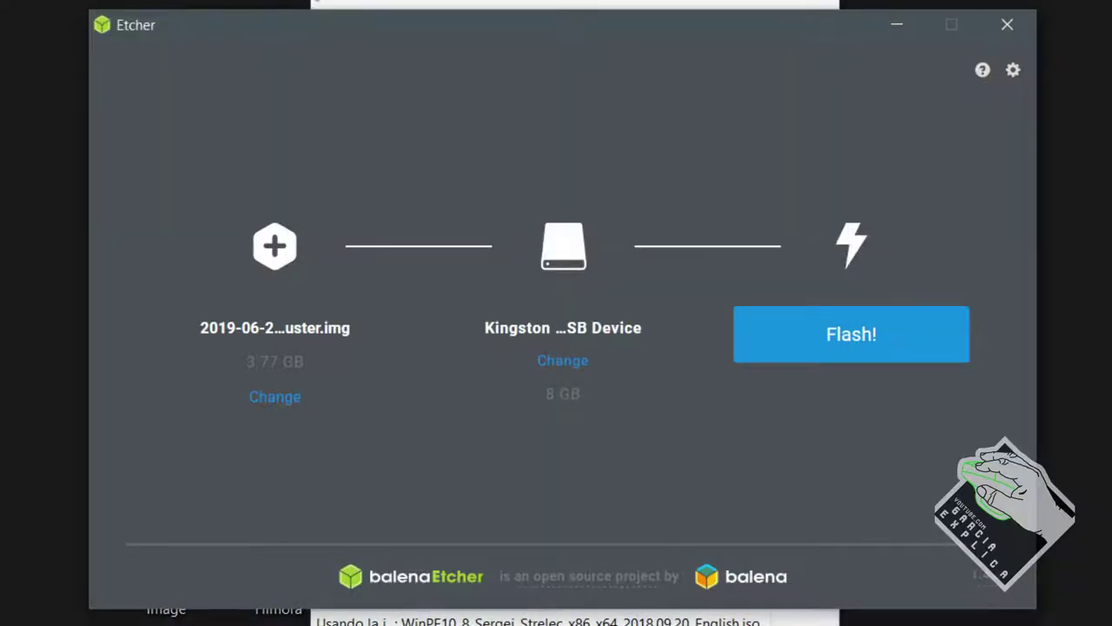
Switch to YUMI, accept its license agreement, and select E:\ESD-ISO as the USB device
key(alt+Tab)
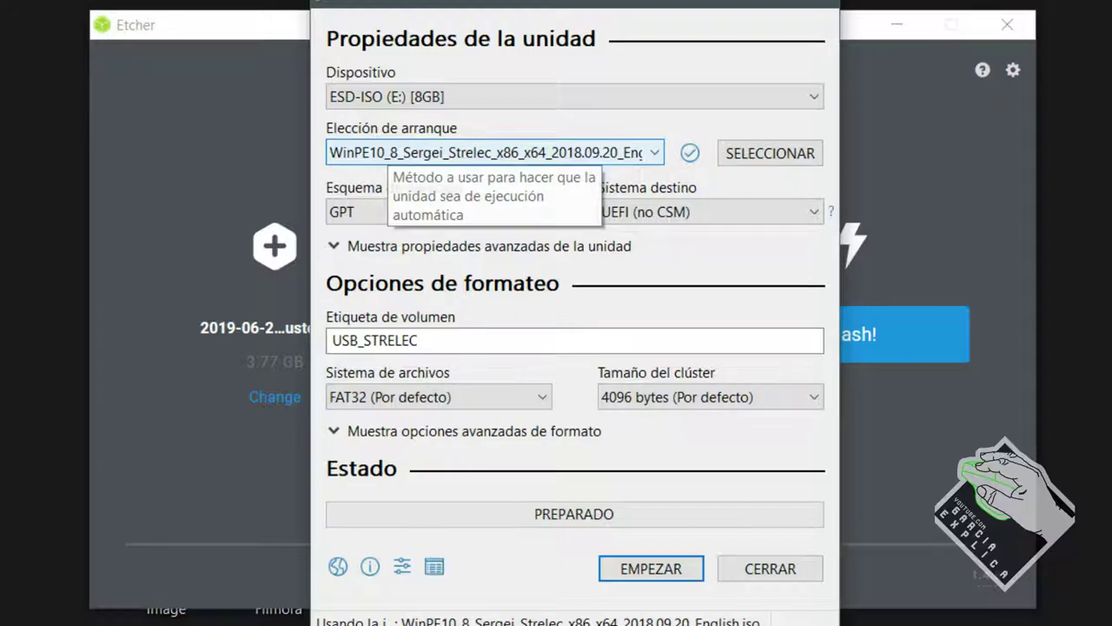
drag(452, 5, 454, 0)
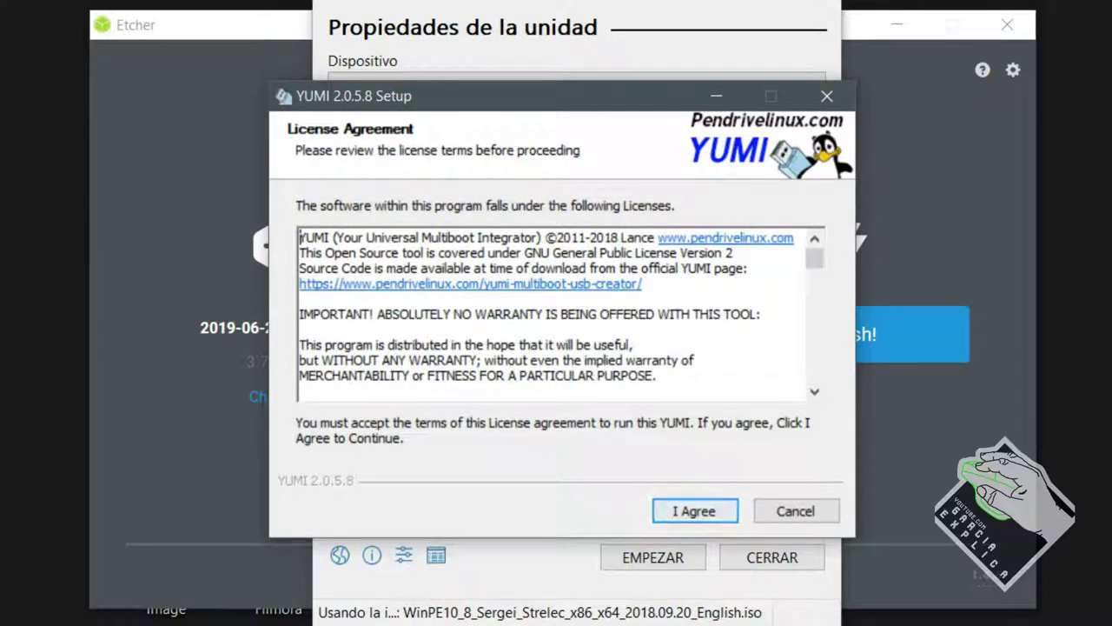
click(695, 510)
click(388, 233)
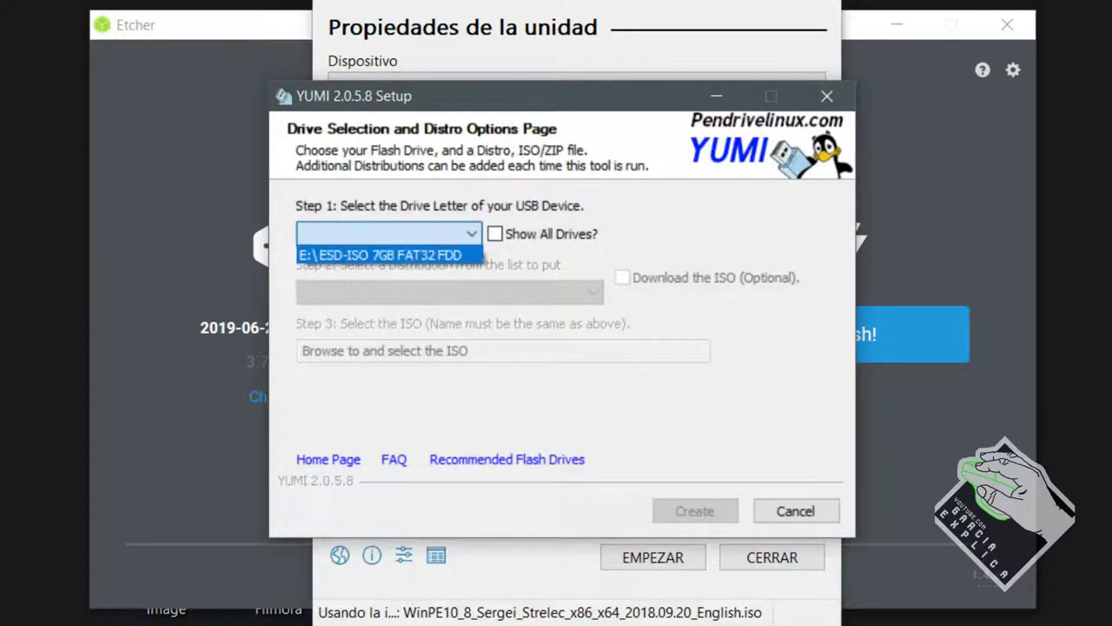
click(365, 252)
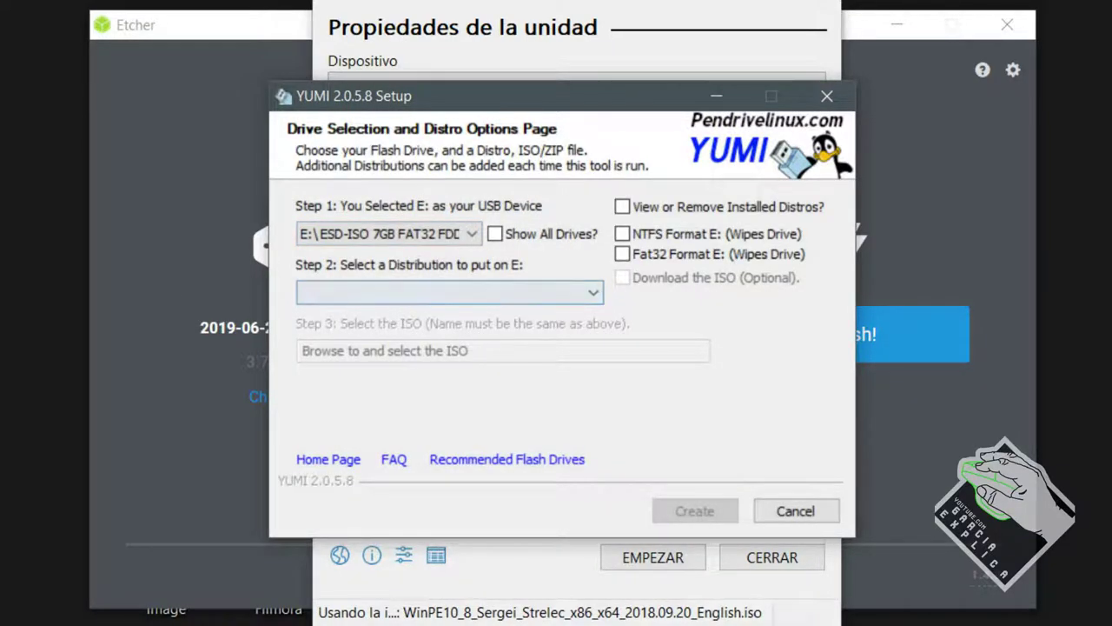
Select Ubuntu as the distribution, look for its ISO in the SO\Linux folder, and cancel the file selection
click(449, 293)
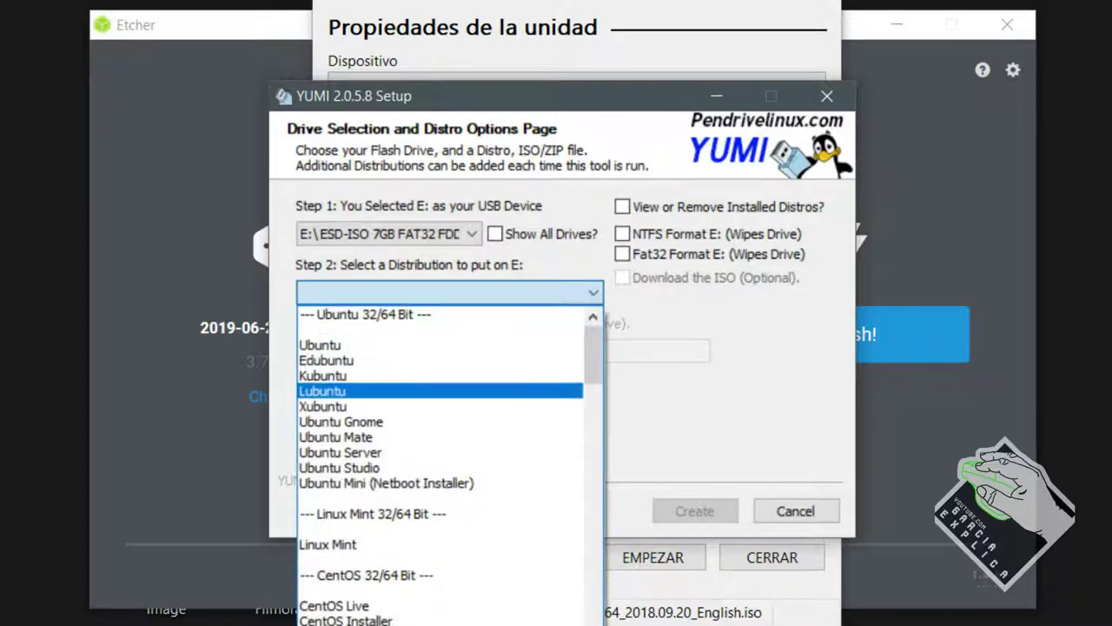
click(331, 344)
click(541, 351)
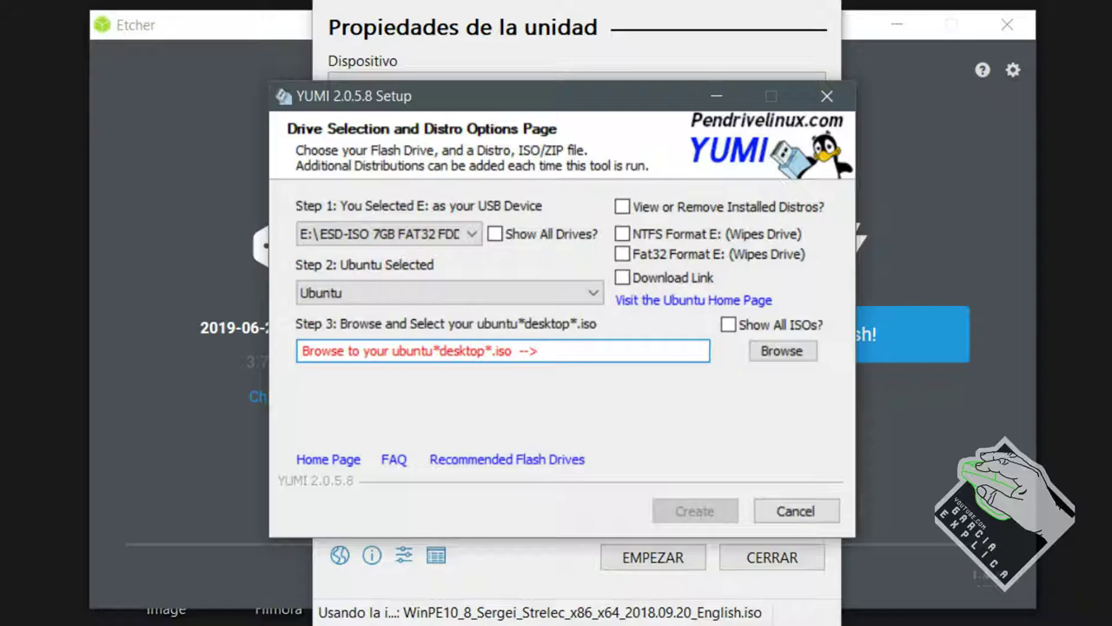
click(783, 351)
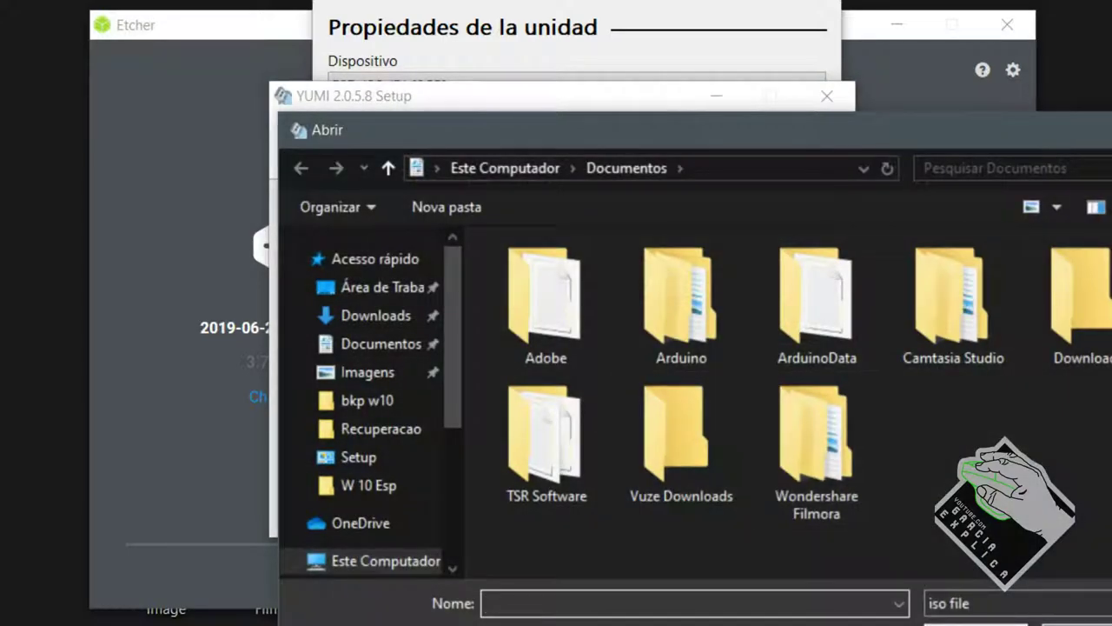
click(369, 484)
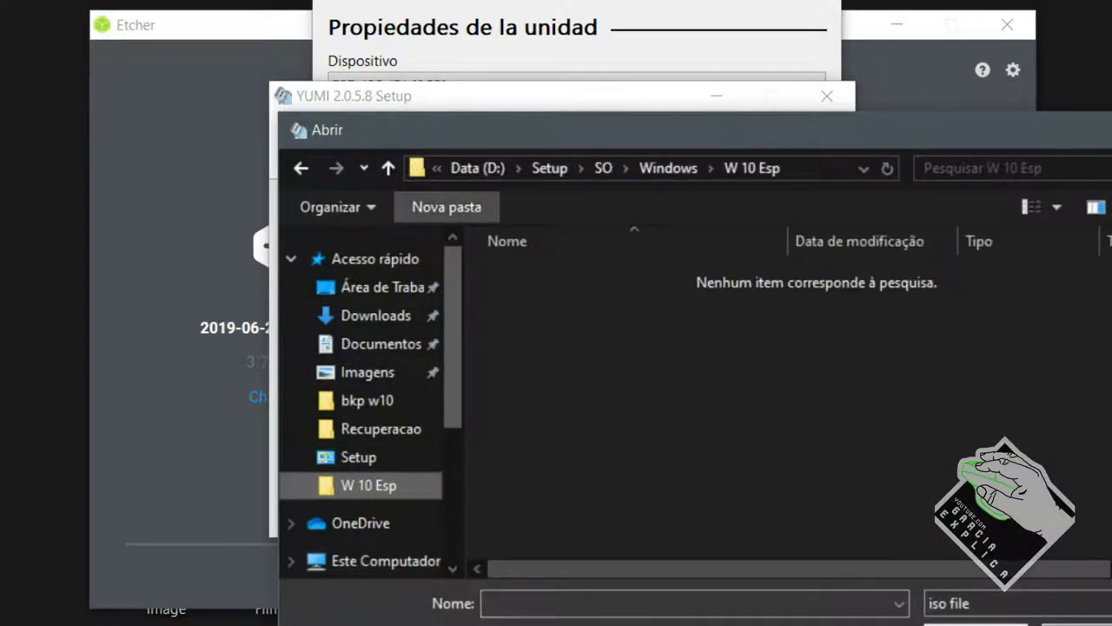
click(668, 169)
click(605, 169)
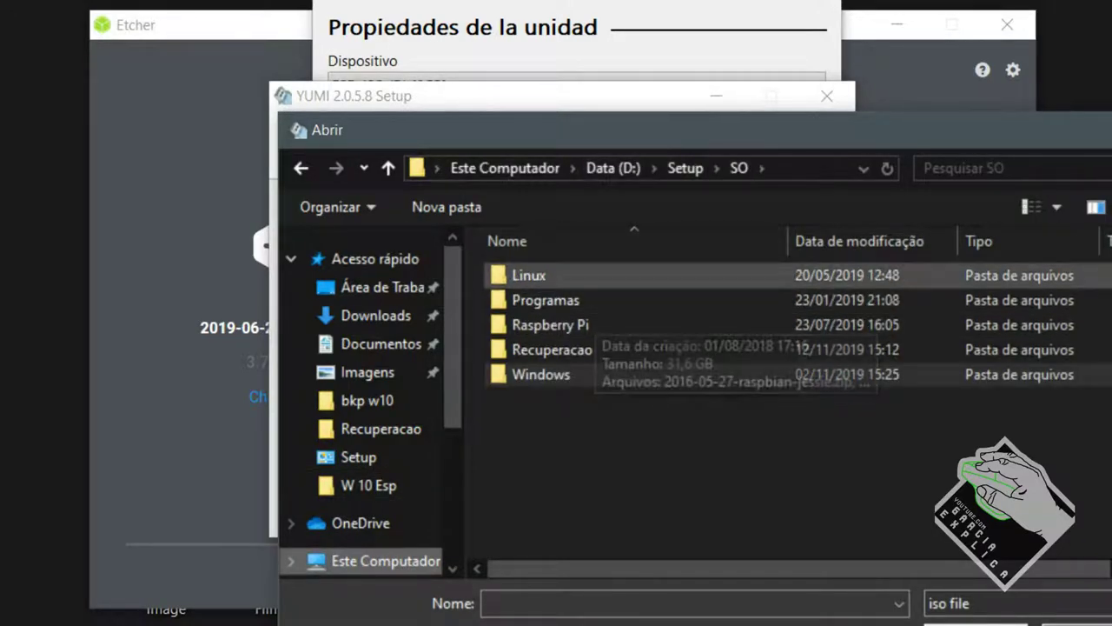
double_click(534, 278)
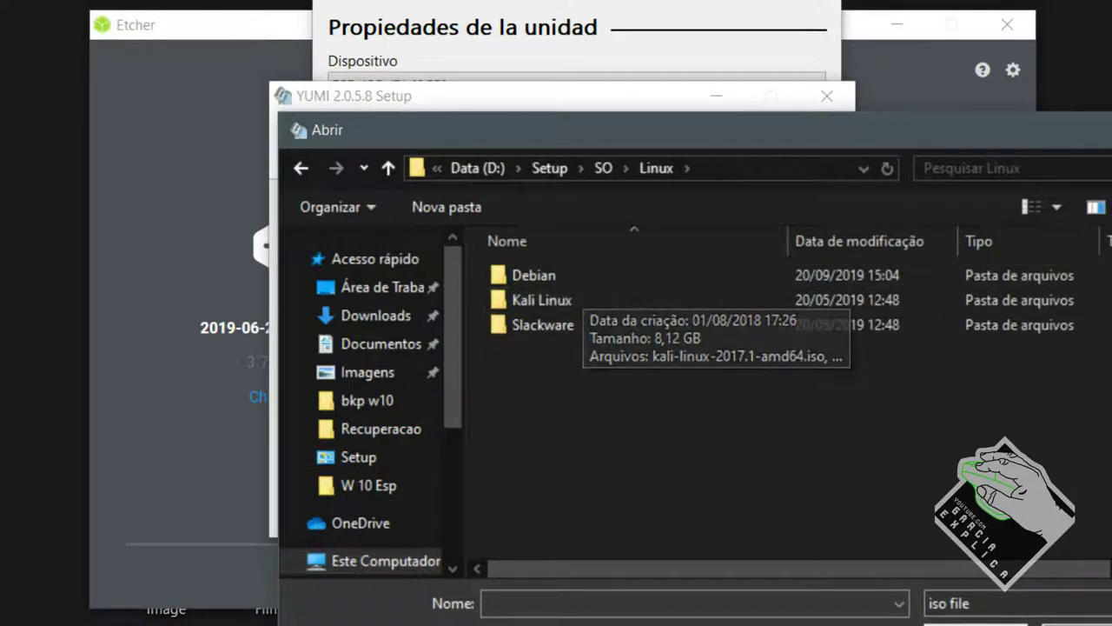
key(Escape)
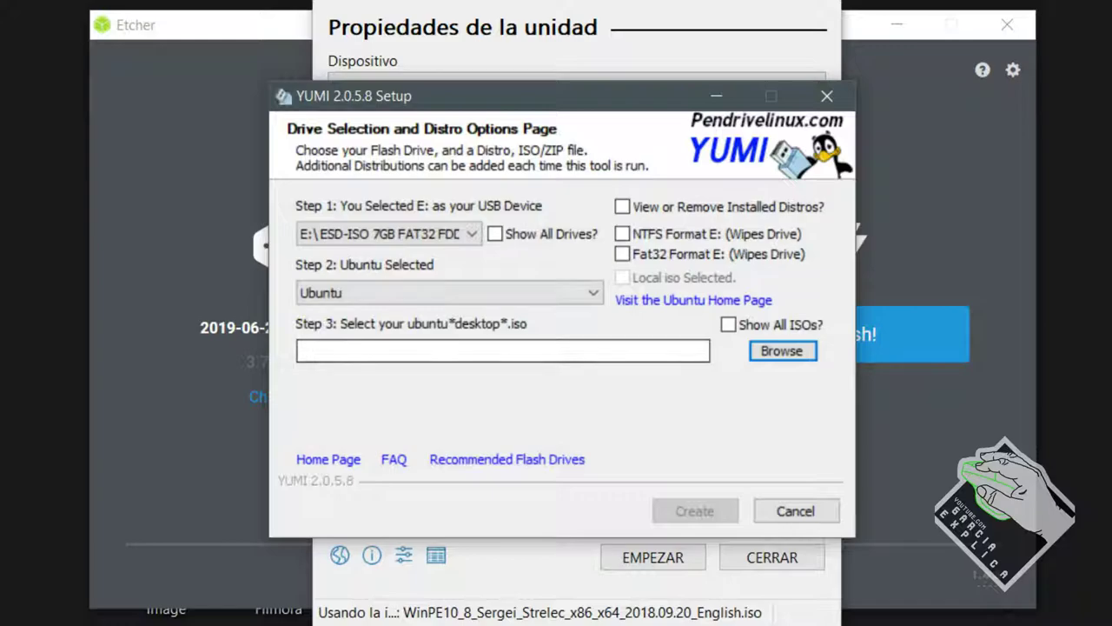
Change the distribution to Debian Live
click(449, 293)
scroll(449, 465, down, 3)
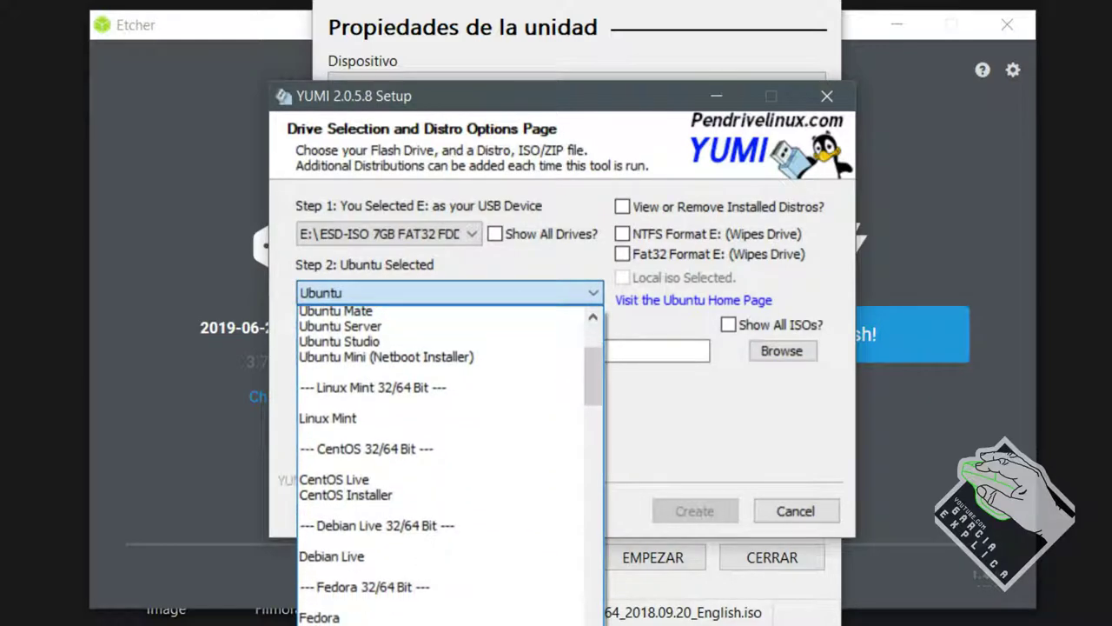
scroll(439, 468, down, 1)
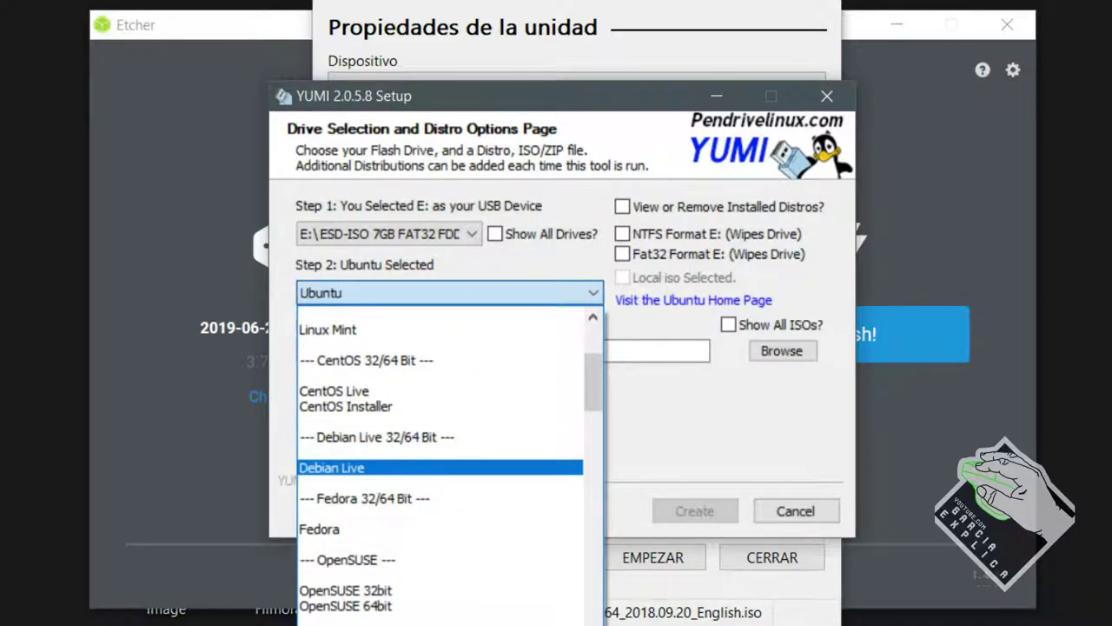
click(439, 467)
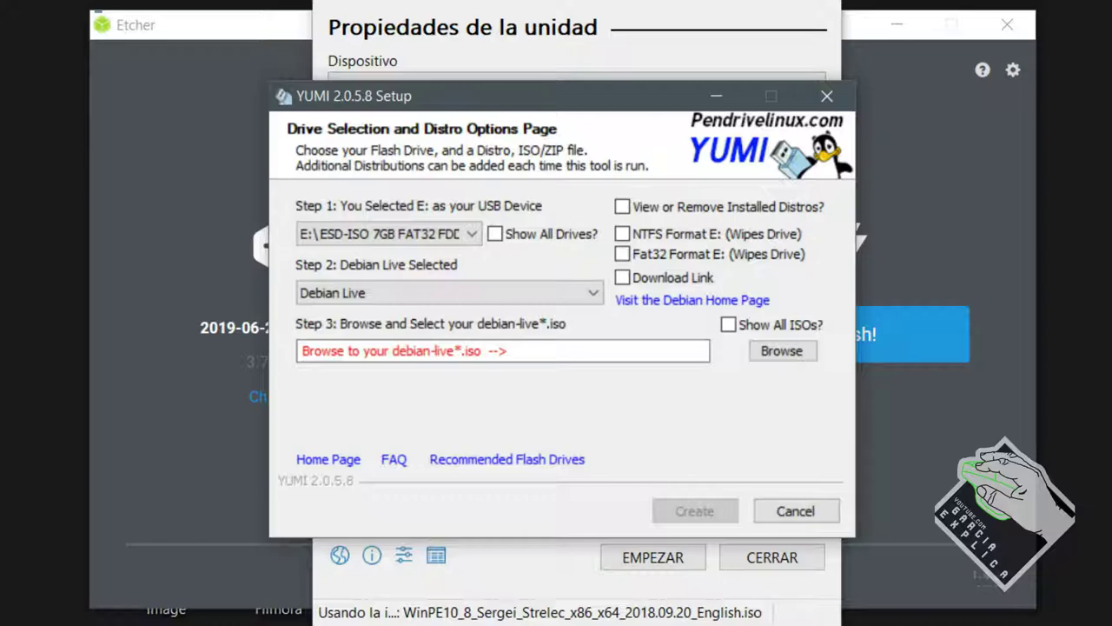
Look for a Debian Live ISO in the SO\Linux\Debian folder, and cancel the file selection
click(783, 351)
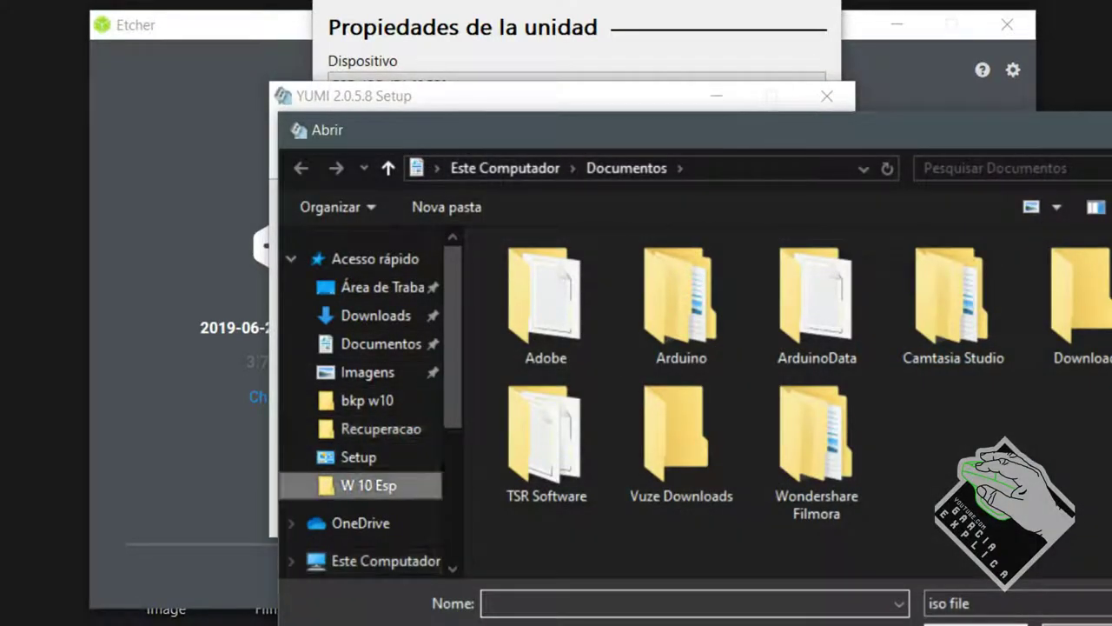
click(368, 485)
key(alt+Up)
key(alt+Up)
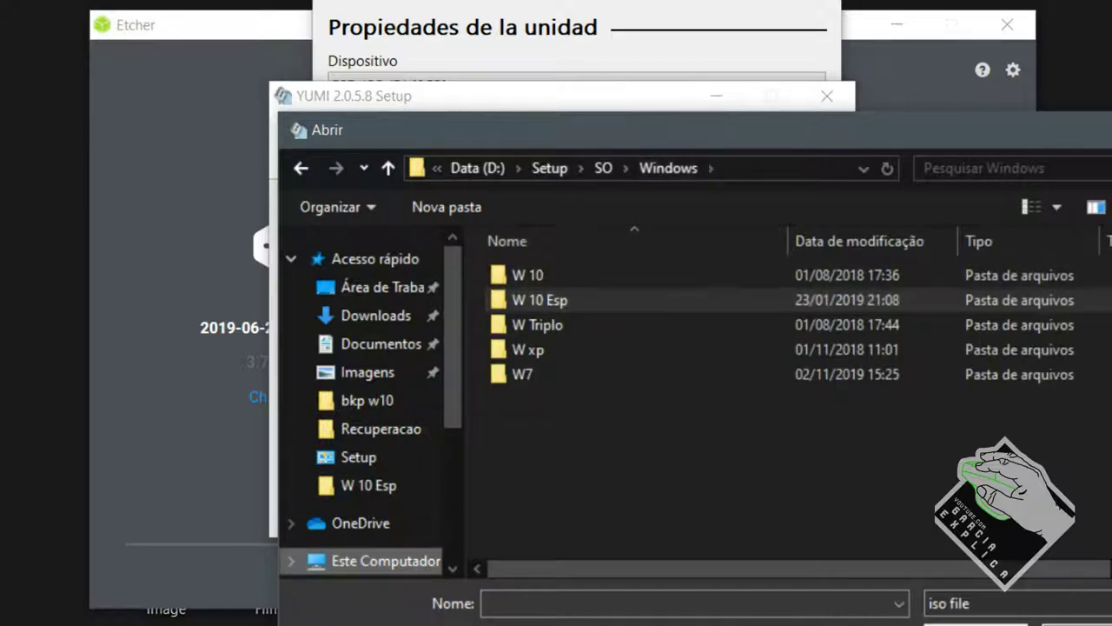
double_click(545, 300)
key(alt+Left)
click(529, 276)
key(Return)
key(Return)
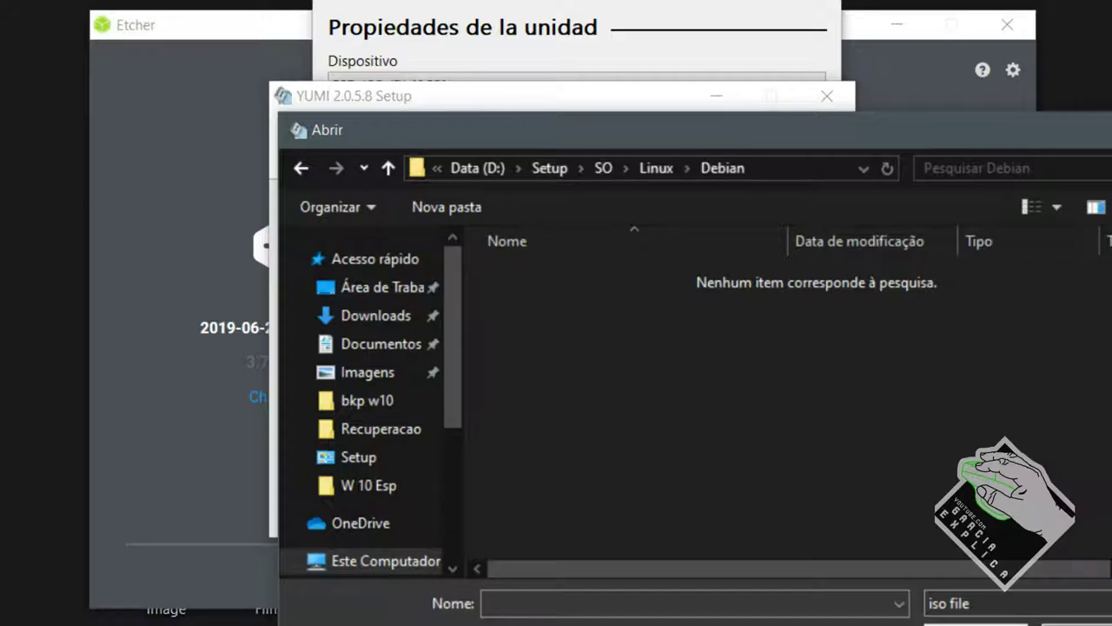
key(Escape)
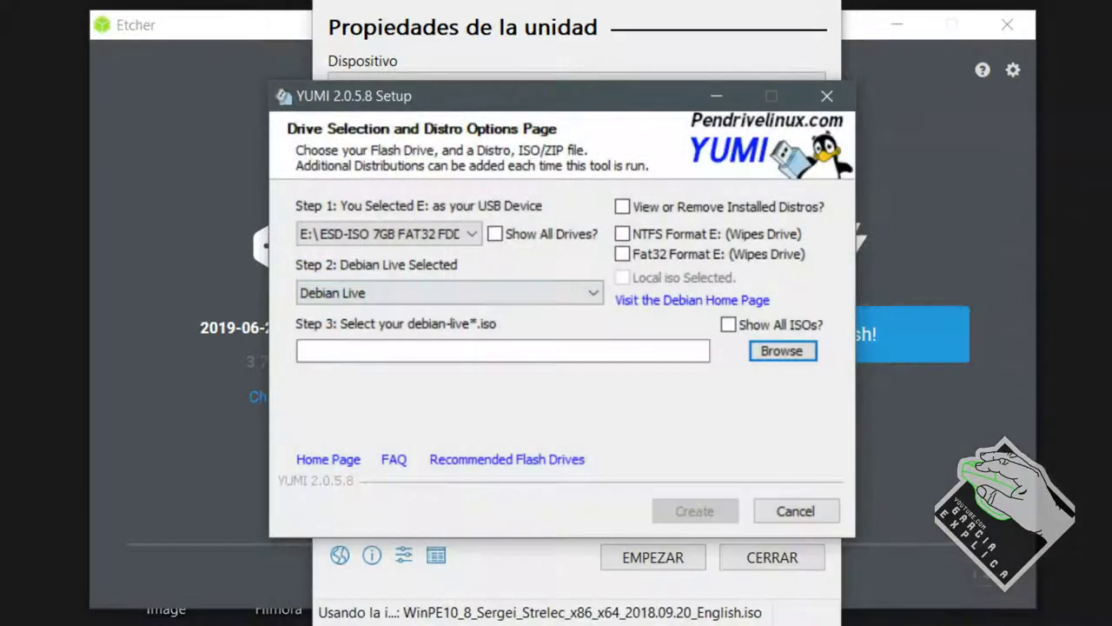
Look through the rest of the distribution list and select Try Unlisted ISO (GRUB)
click(449, 293)
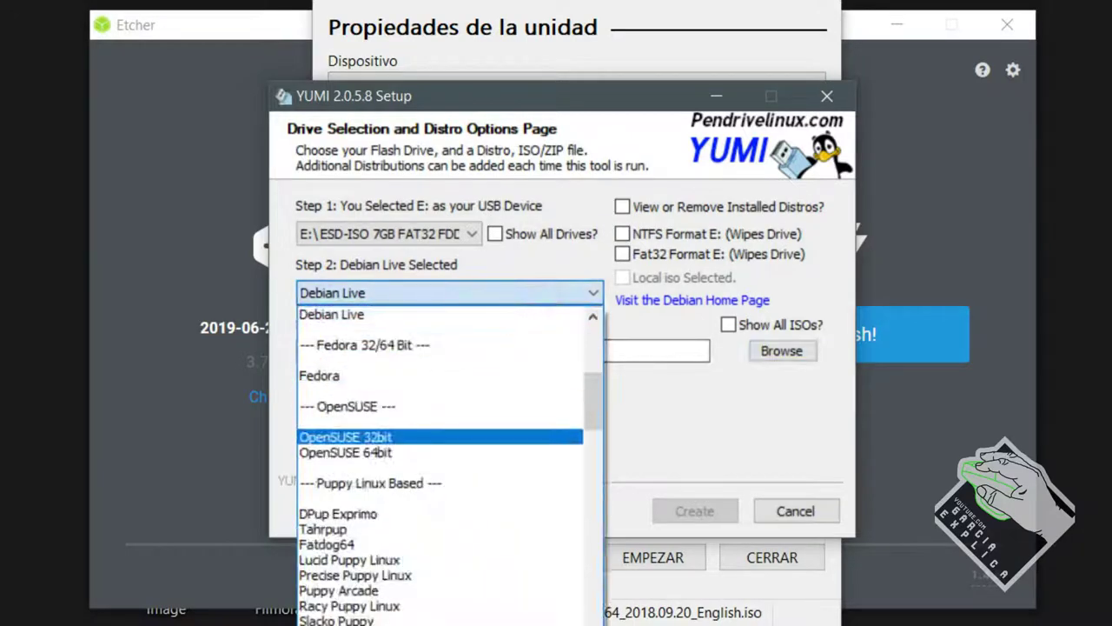
key(Down)
key(Down)
key(Down)
key(Down)
key(Down)
key(Down)
key(Down)
key(Down)
key(Down)
key(Down)
key(Down)
key(Down)
key(Down)
key(Down)
key(Down)
key(Down)
key(Down)
key(Down)
key(Down)
key(Down)
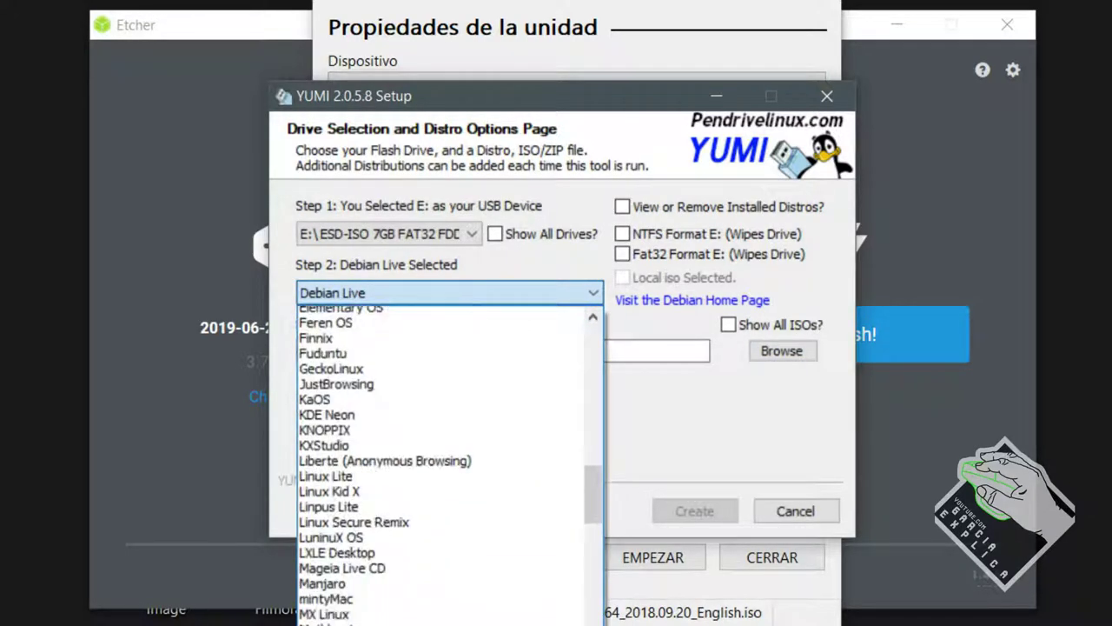
key(Down)
key(Down)
key(Down)
key(Down)
key(Down)
key(Down)
key(Down)
key(Down)
key(Down)
key(Down)
key(Down)
key(Down)
key(Down)
key(Down)
key(Down)
key(Down)
key(Down)
key(Down)
key(Down)
key(Down)
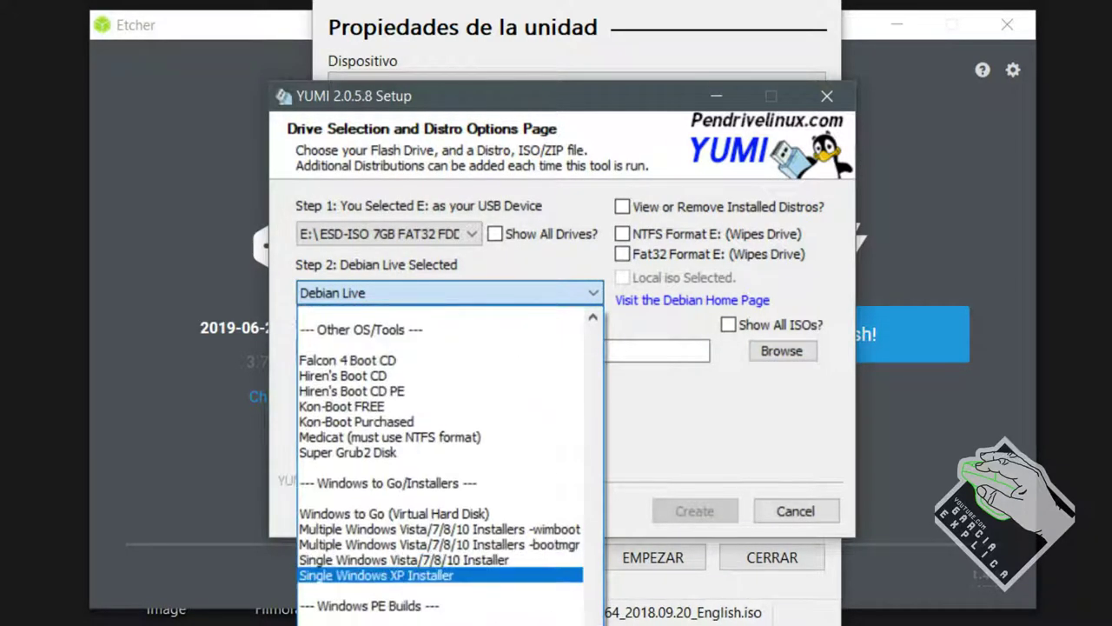
key(Down)
key(Down)
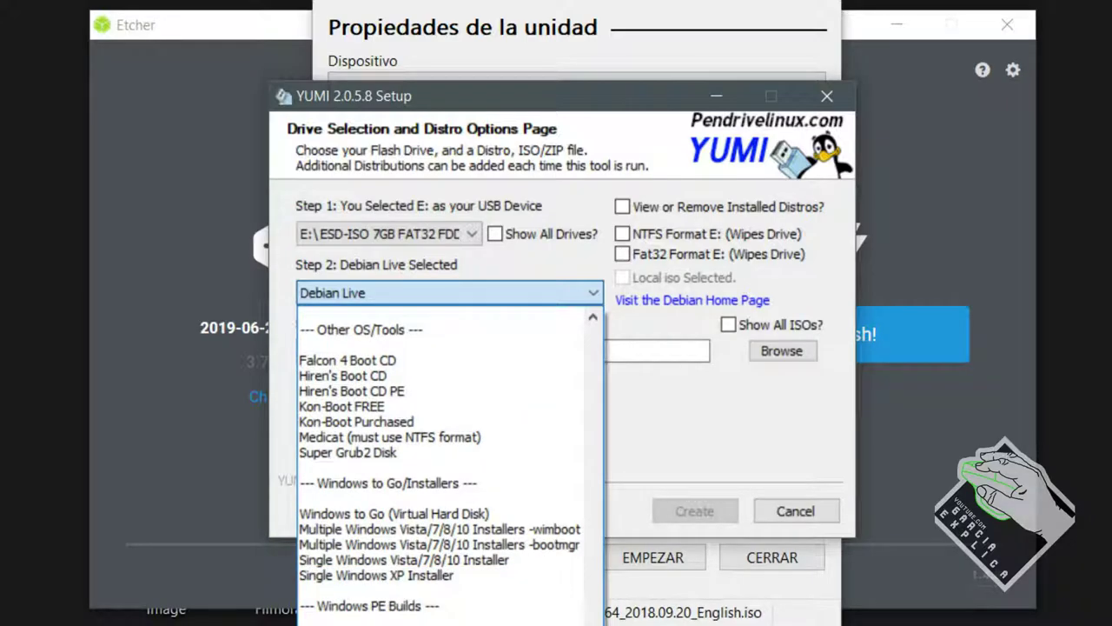
key(Return)
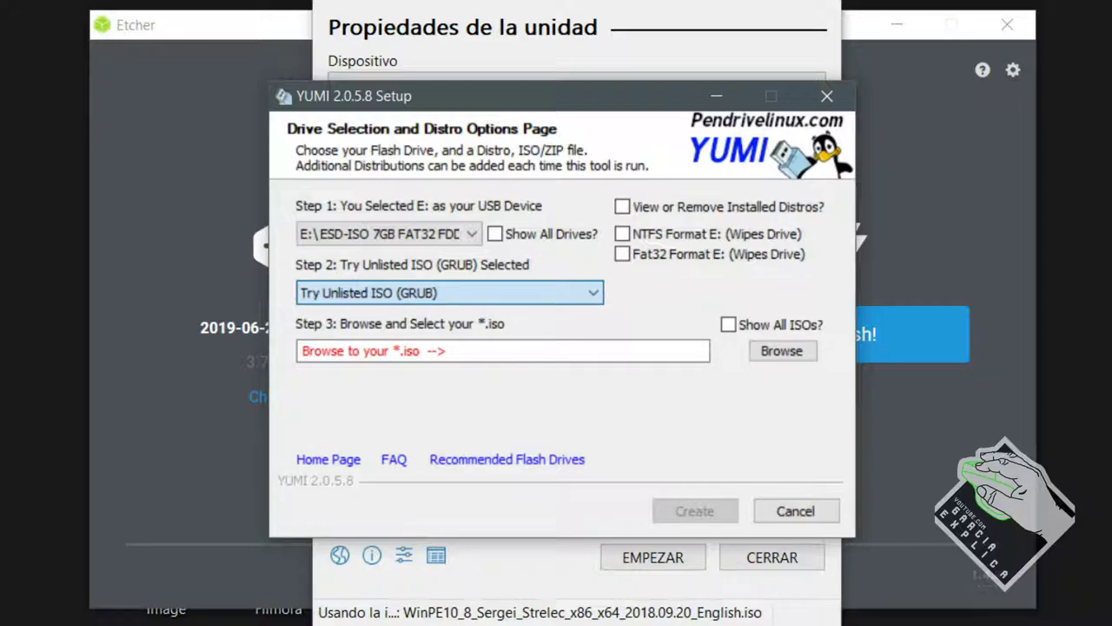
Show all ISOs and choose debian-9.5.0-amd64-DVD-1.iso from the SO\Linux\Debian folder as the image
click(728, 324)
click(782, 350)
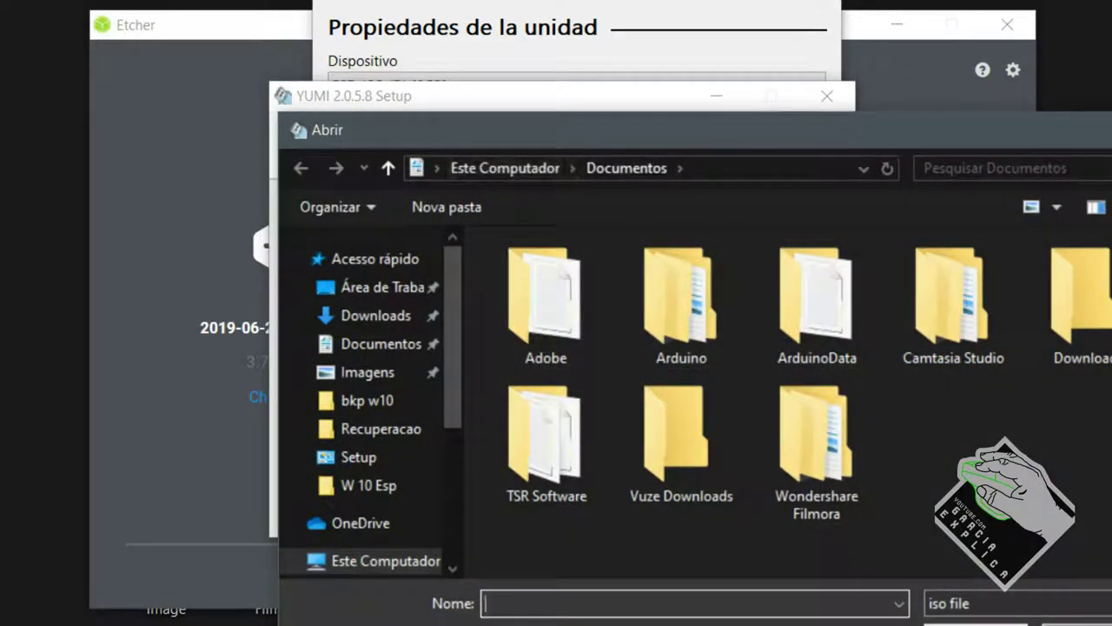
click(369, 486)
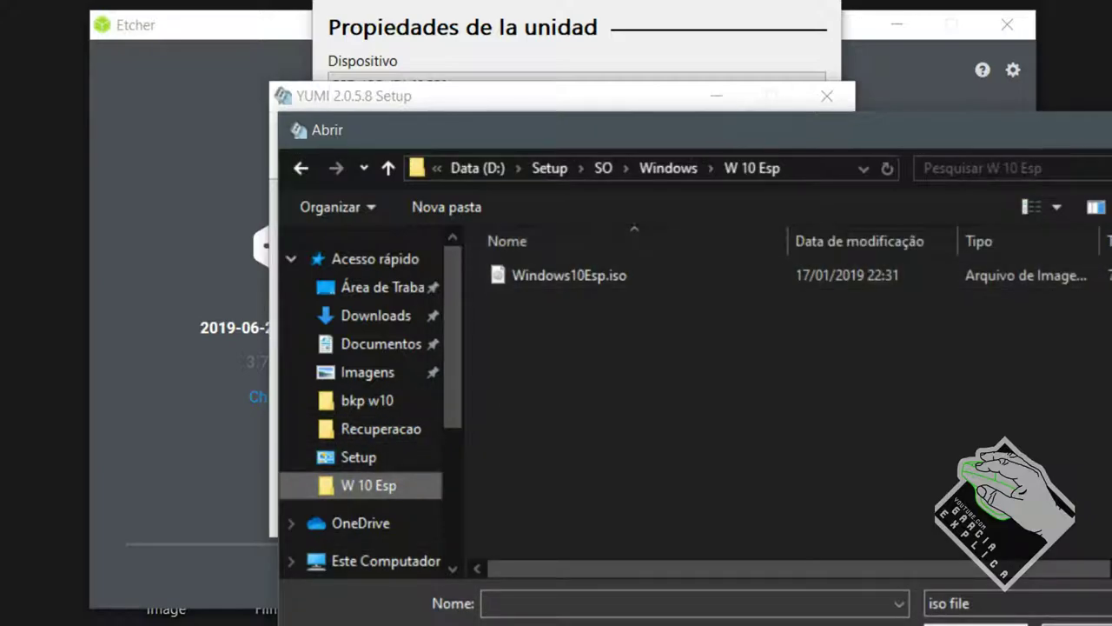
click(549, 168)
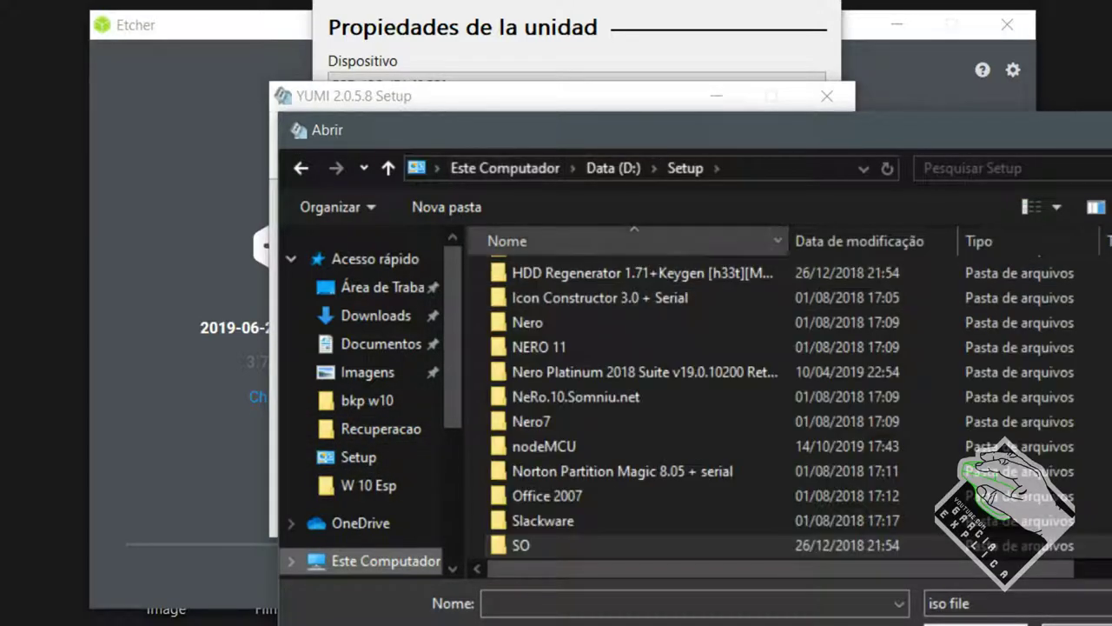
double_click(521, 545)
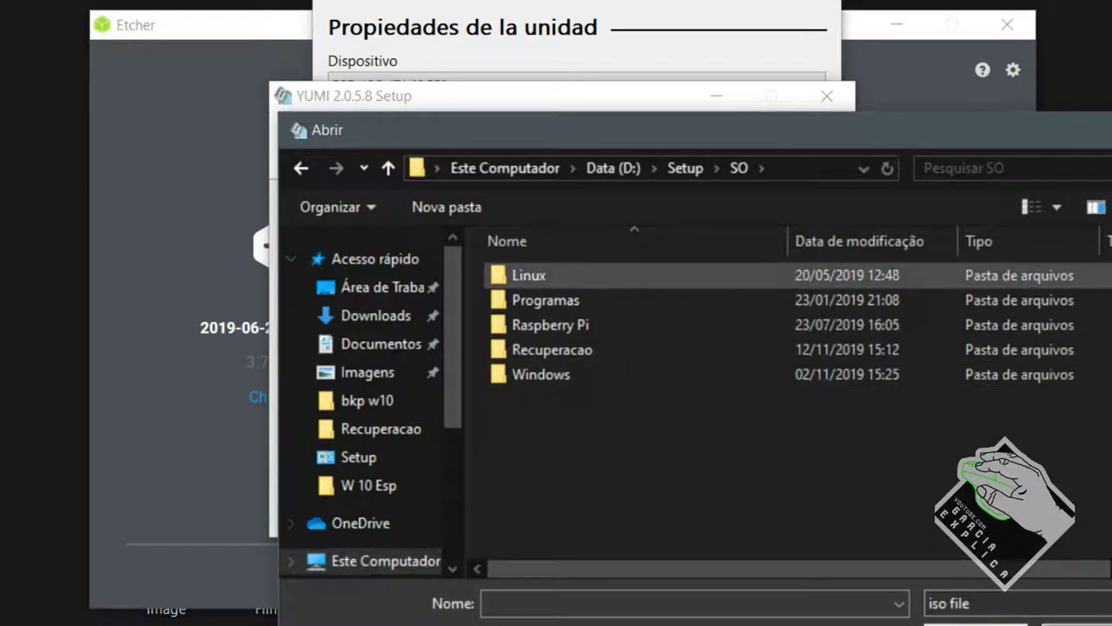
double_click(529, 276)
double_click(529, 276)
double_click(529, 275)
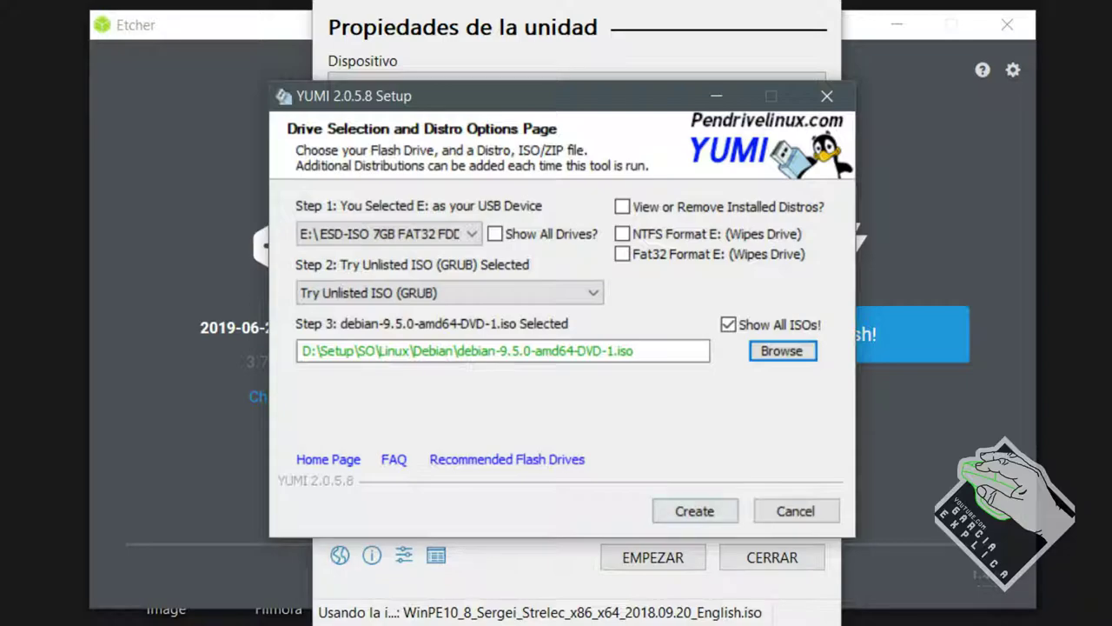
Create the multiboot drive on E: with the selected Debian ISO, confirm, and move the copy progress window over the setup window
click(695, 511)
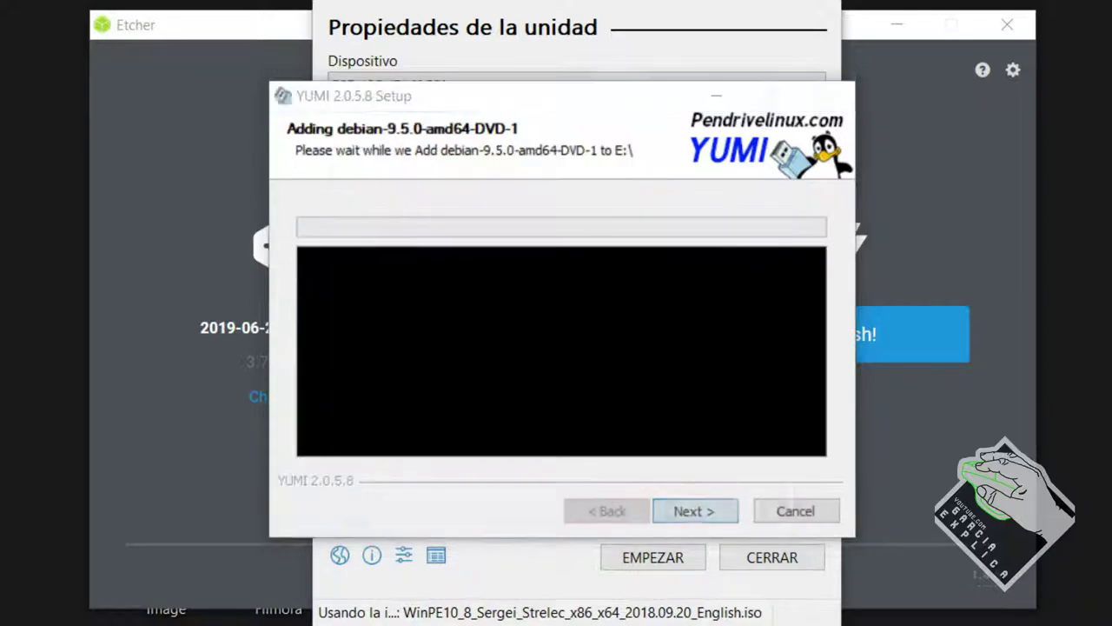
key(Return)
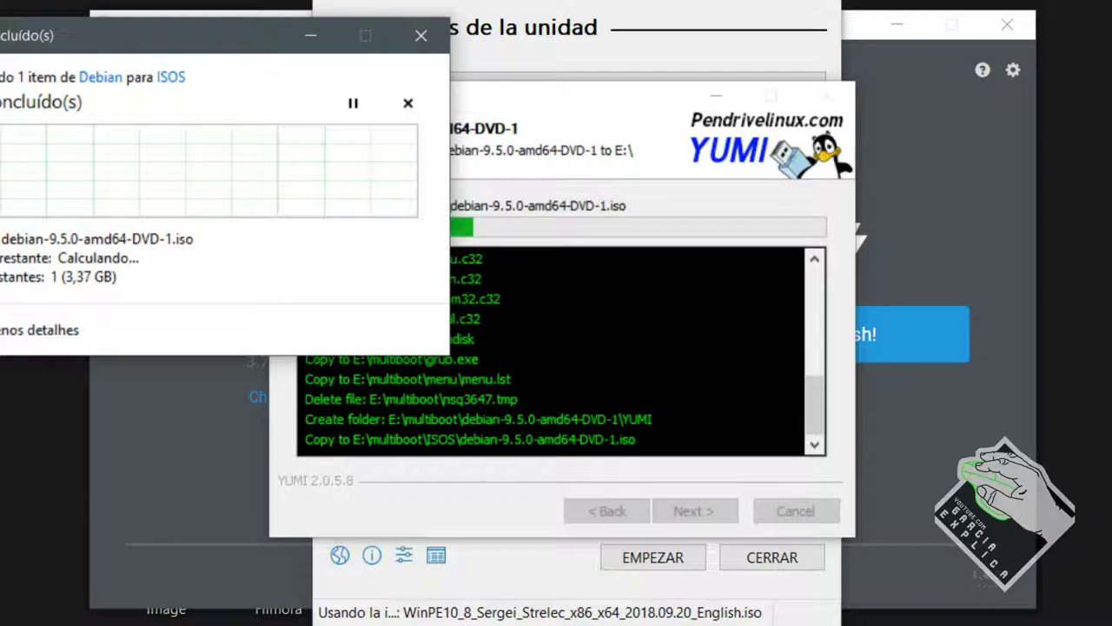
drag(174, 36, 539, 202)
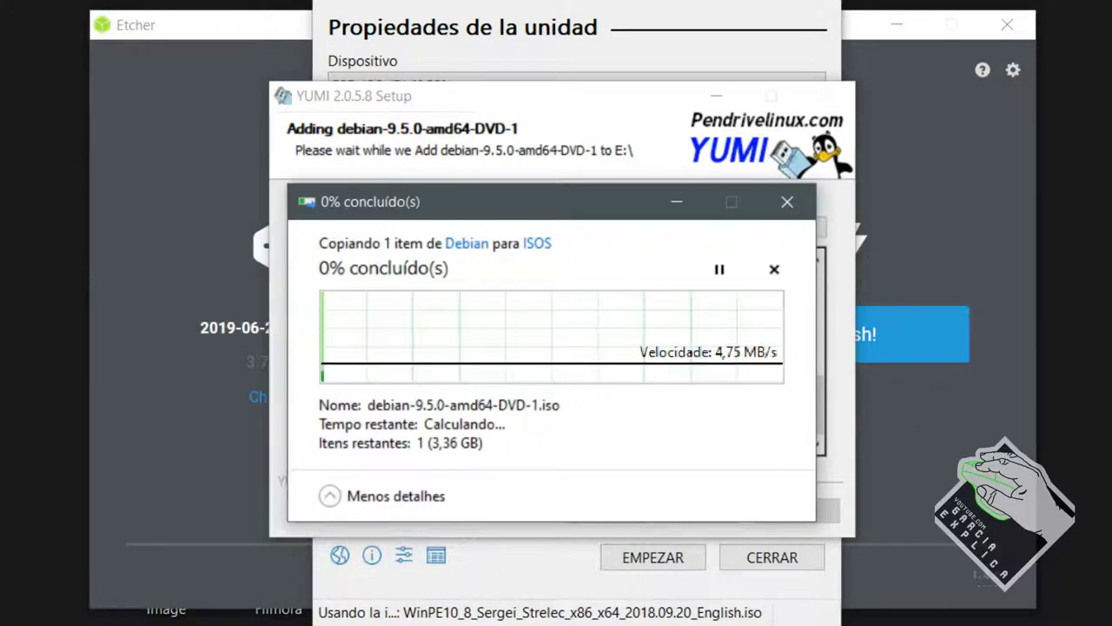
Close the Rufus and Etcher windows and return to the Debian ISO copy progress
click(556, 21)
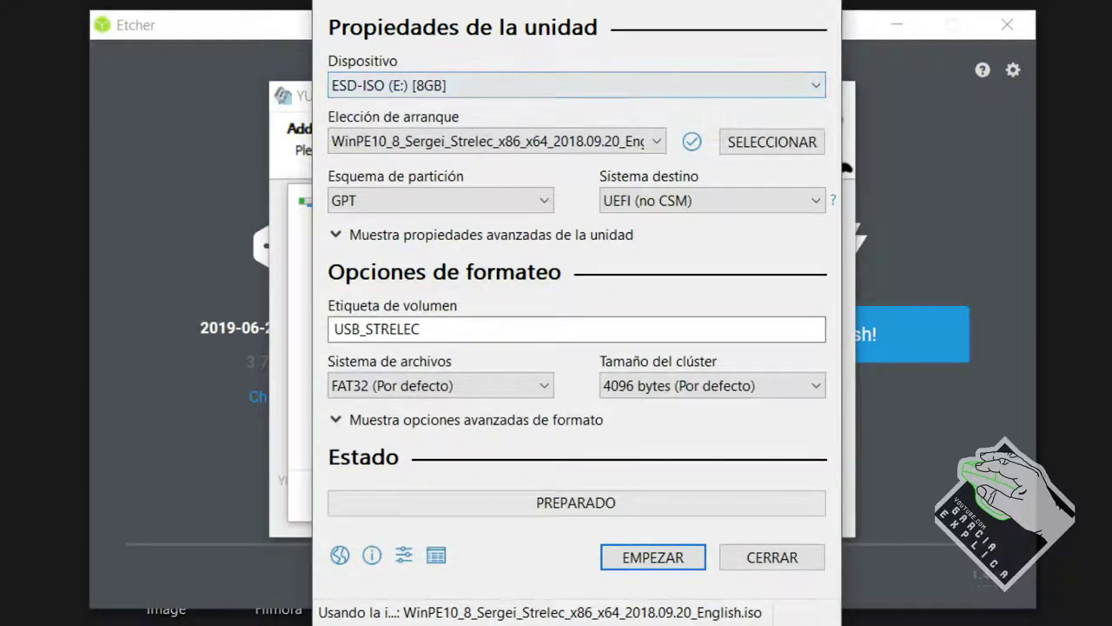
click(821, 2)
click(947, 95)
key(alt+Tab)
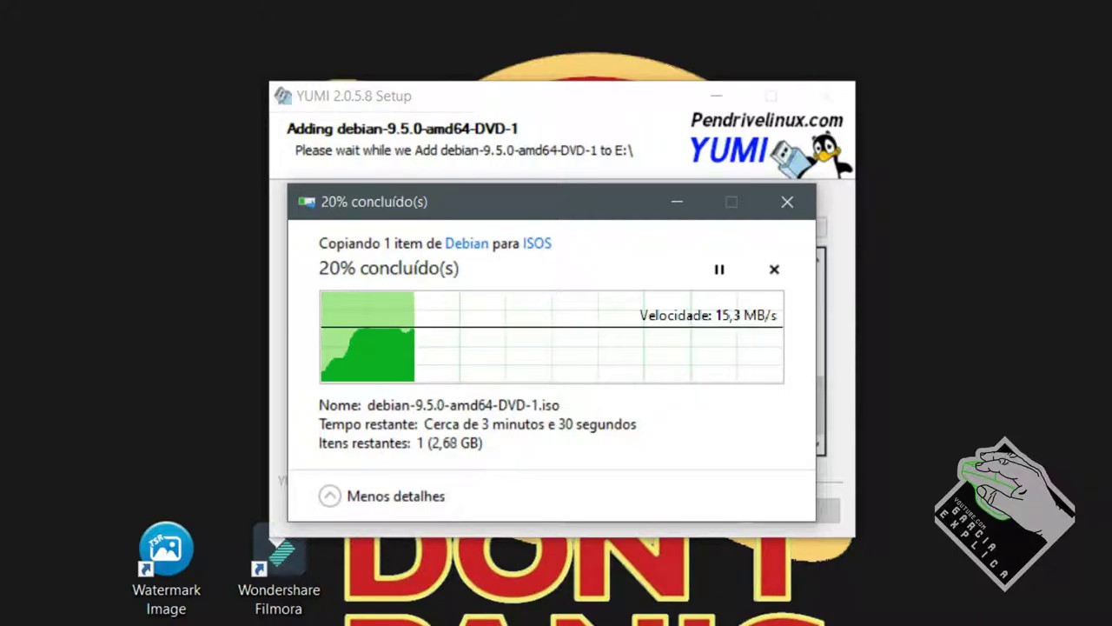
drag(539, 201, 540, 181)
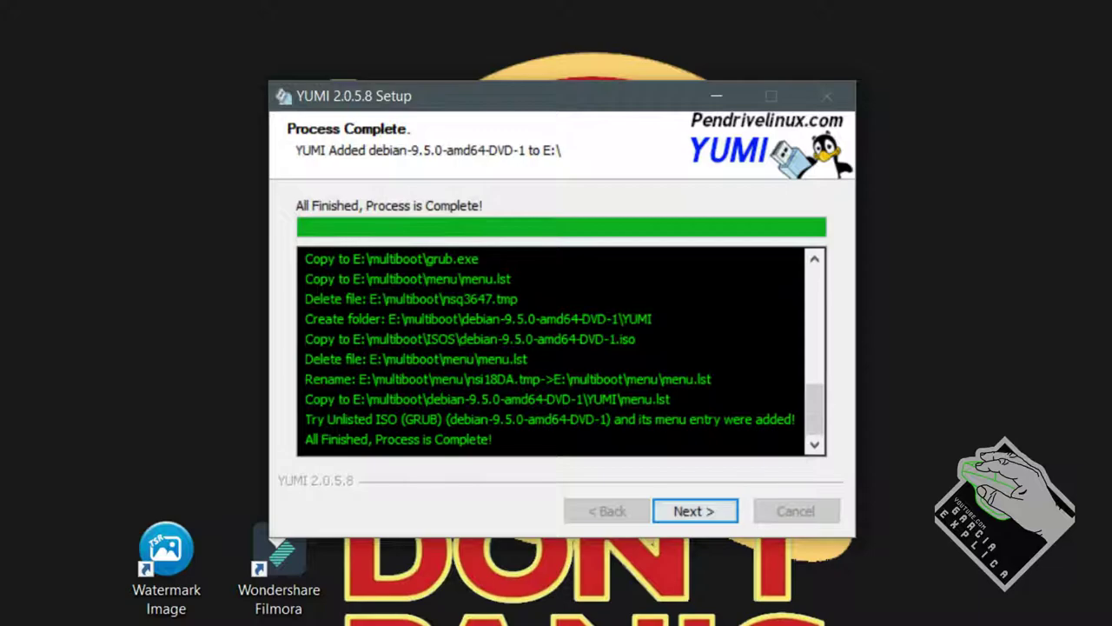
Finish adding Debian, agree to add more ISOs, and select the E:\ MULTIBOOT drive again
key(Return)
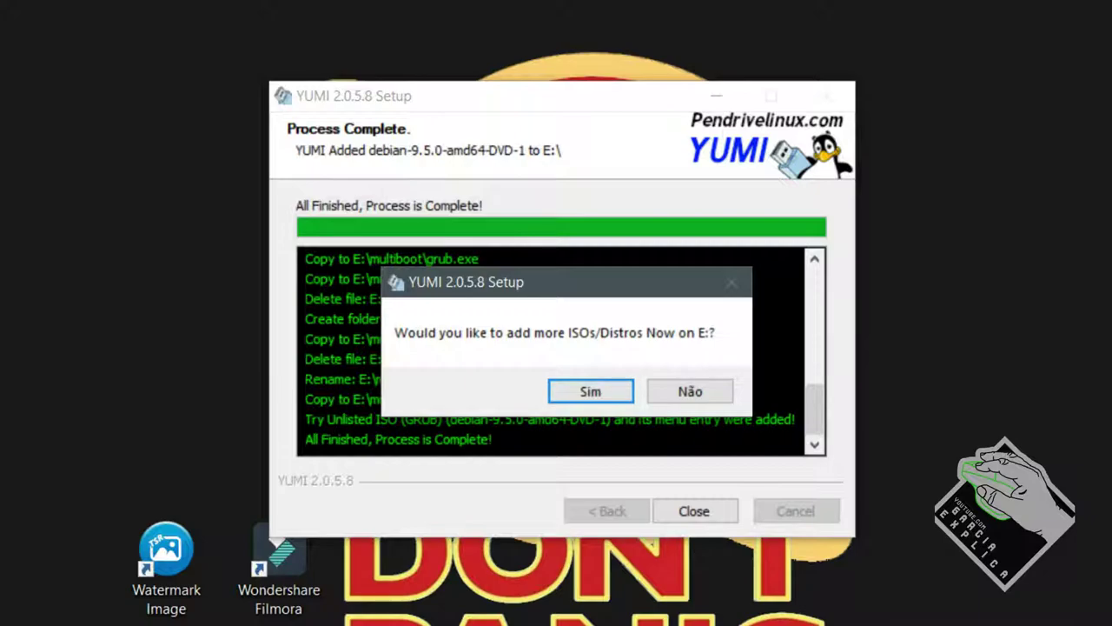
key(Return)
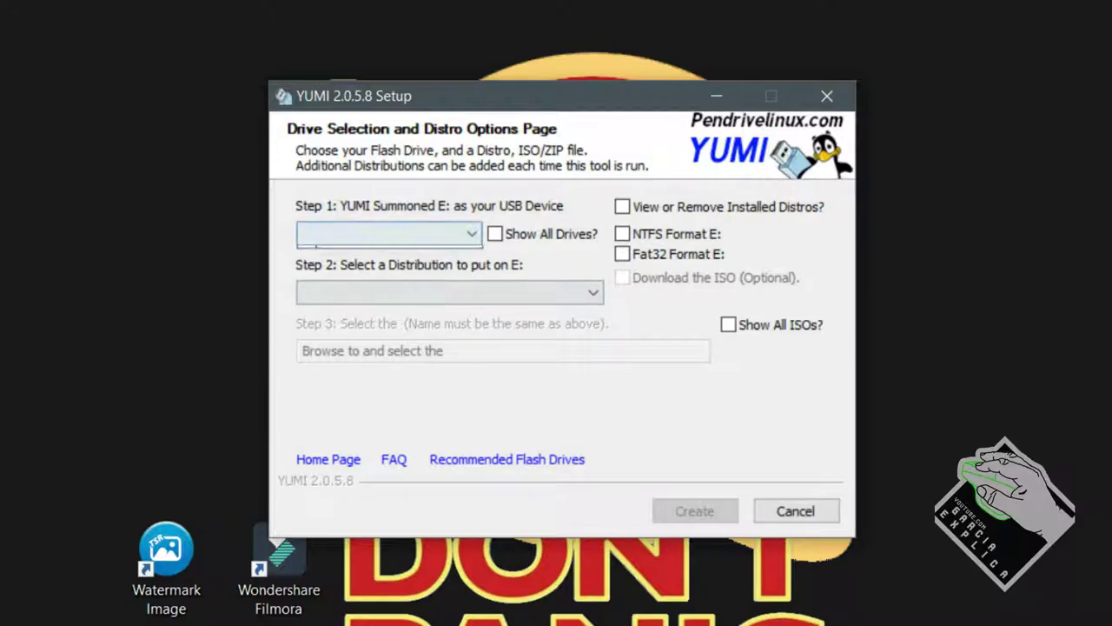
click(389, 234)
click(389, 253)
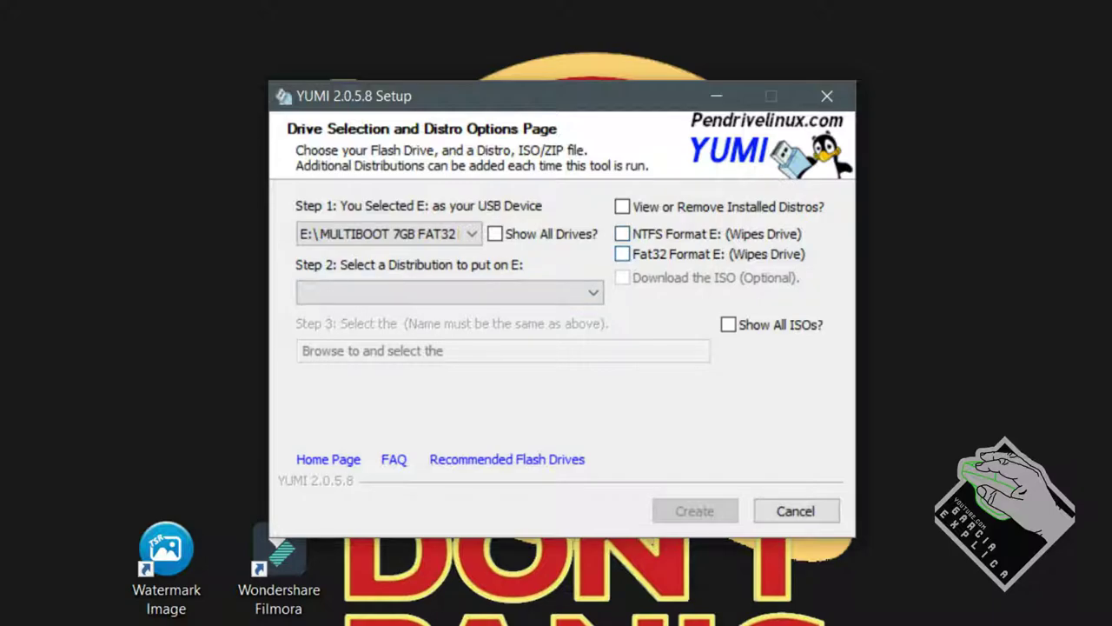
Try the NTFS and Fat32 format options for drive E:, leaving both turned off
click(622, 233)
click(622, 234)
click(622, 253)
click(622, 253)
click(623, 254)
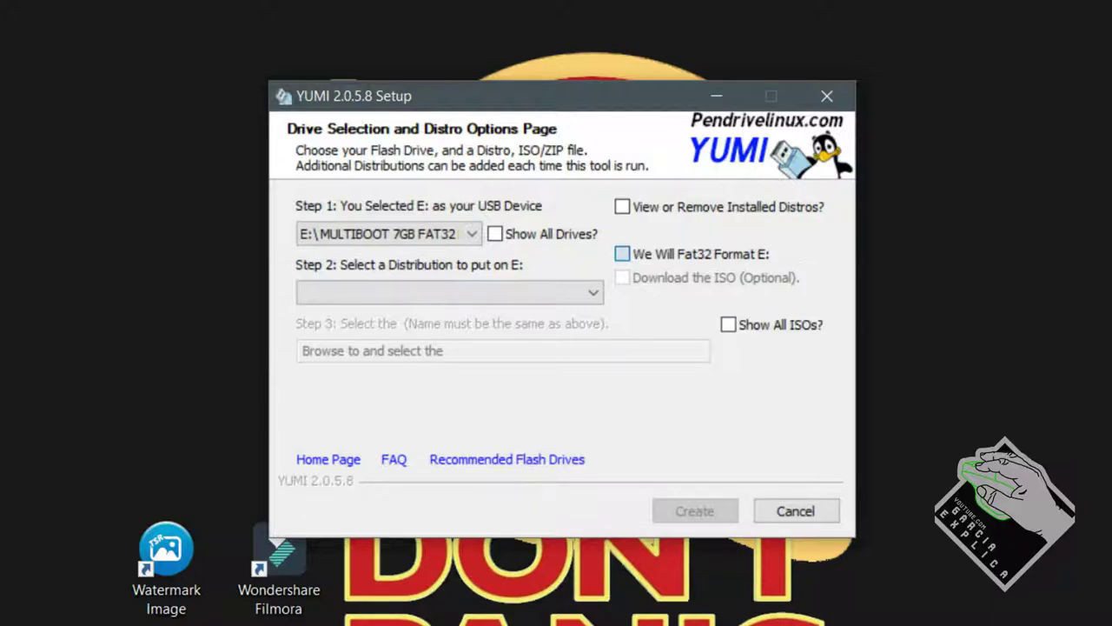
click(622, 254)
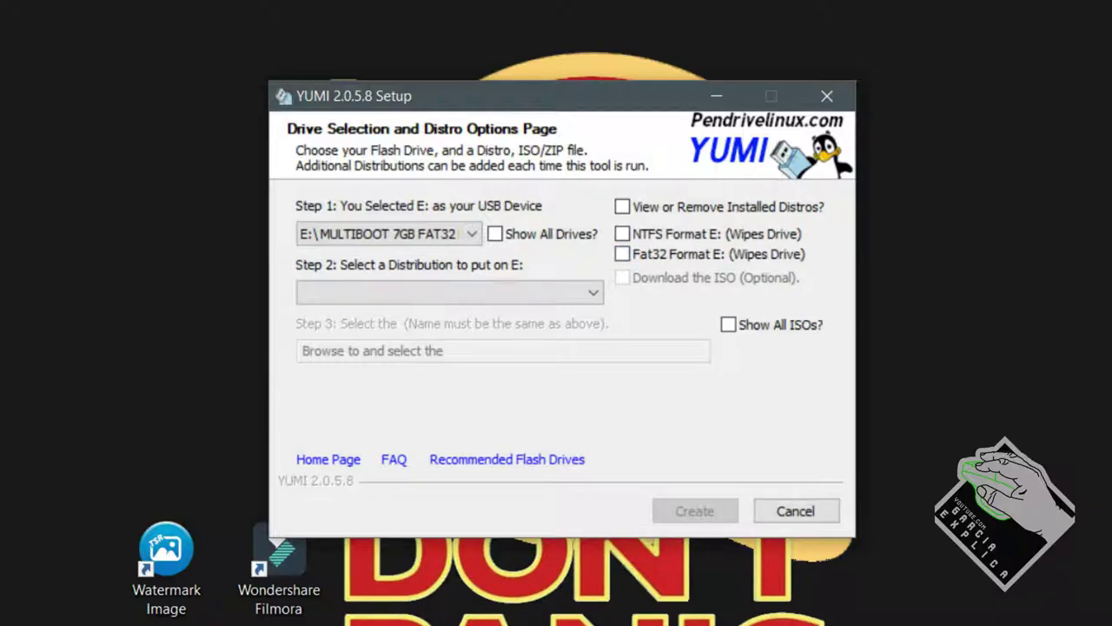
Select Try Unlisted ISO (GRUB) as the next distribution to put on E:
click(449, 292)
scroll(443, 473, down, 20)
scroll(391, 487, down, 20)
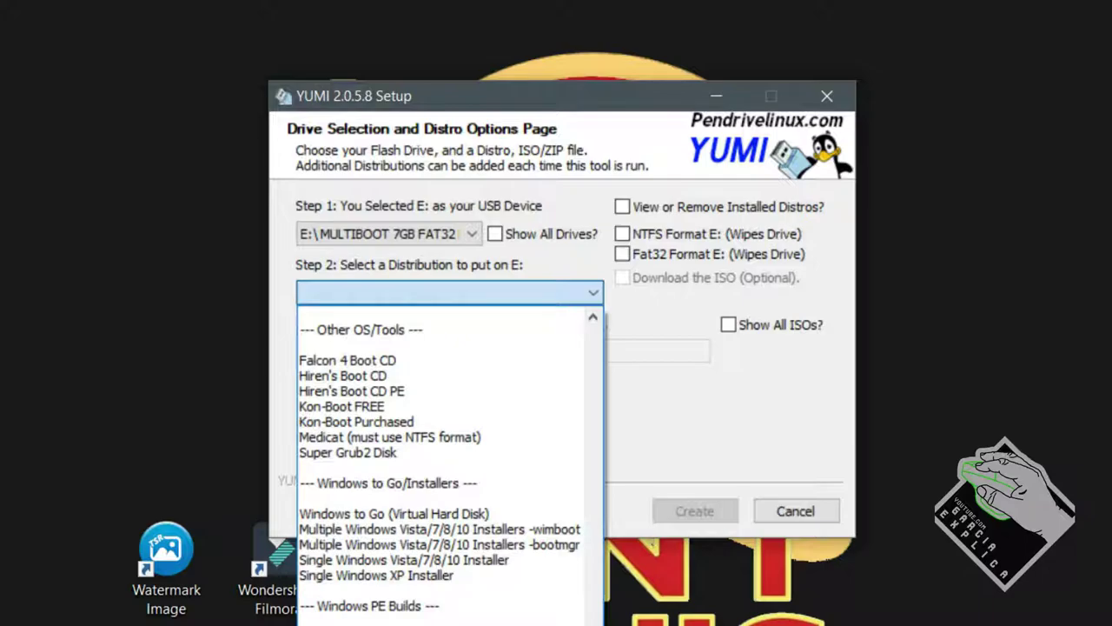
click(391, 623)
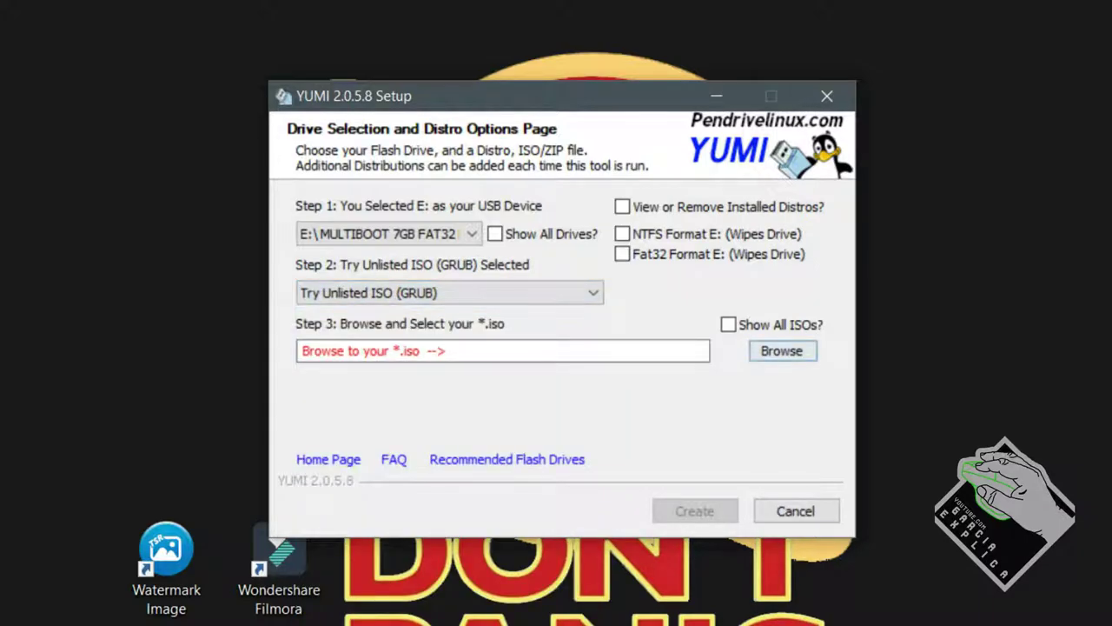
Choose the 64-bit Windows 7 Ultimate ISO from the x64(64 bit) folder under SO\Windows as the image
click(783, 351)
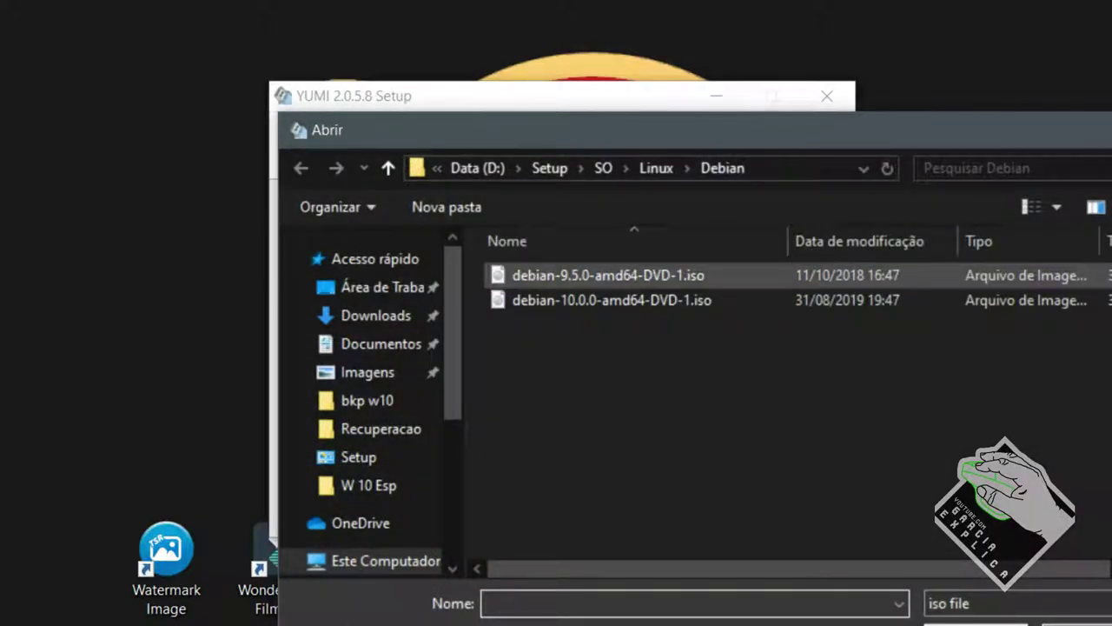
drag(656, 130, 594, 186)
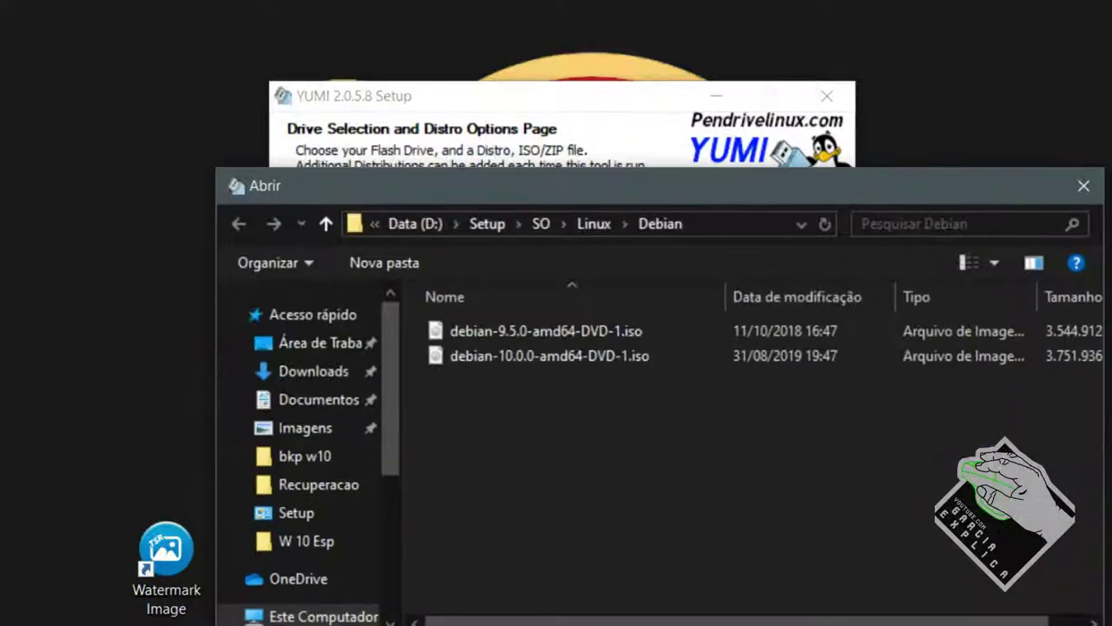
click(594, 224)
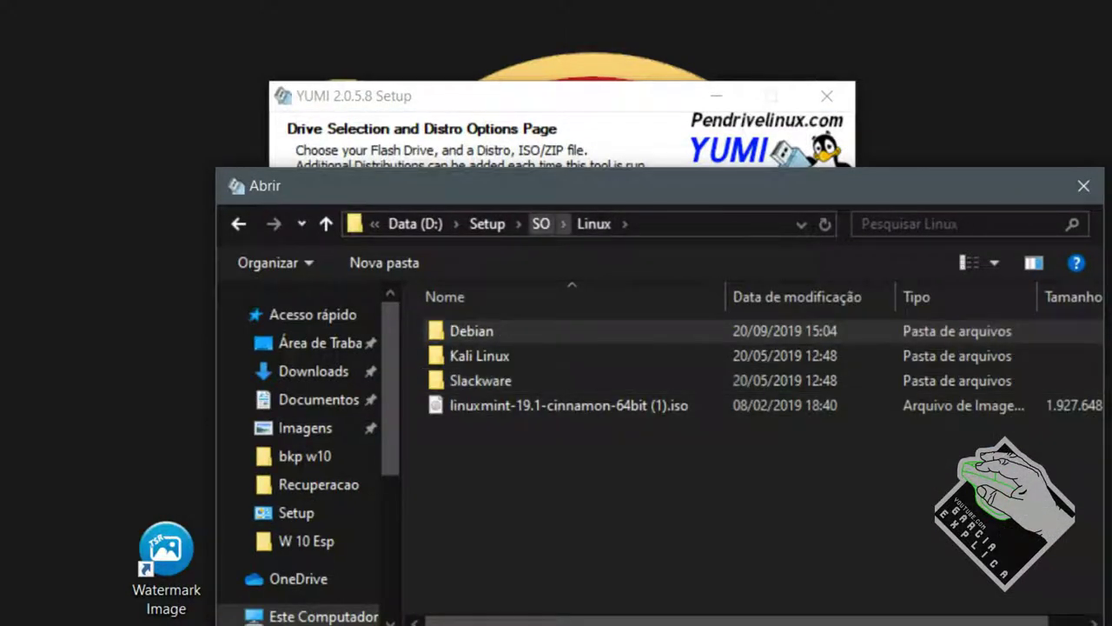
click(540, 223)
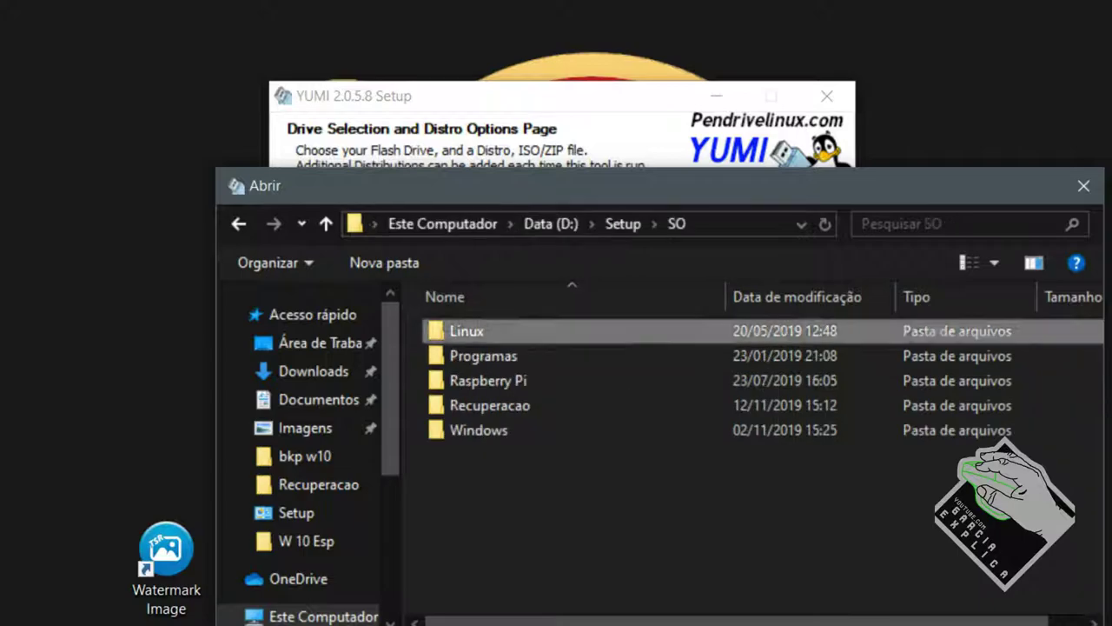
double_click(479, 429)
double_click(461, 430)
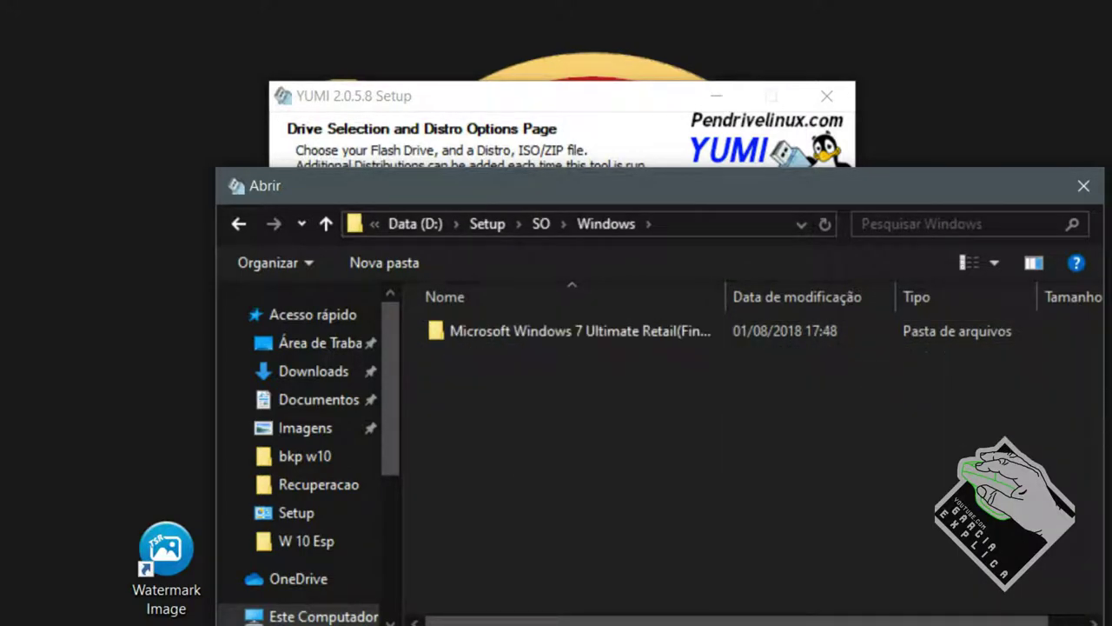
double_click(573, 331)
double_click(521, 356)
click(573, 331)
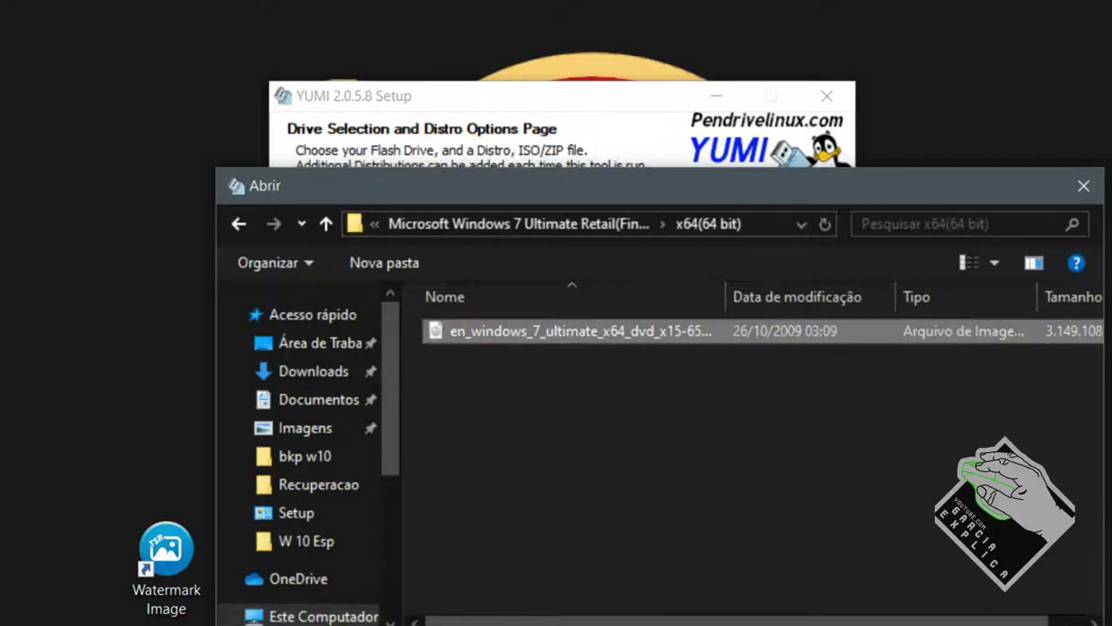
key(Return)
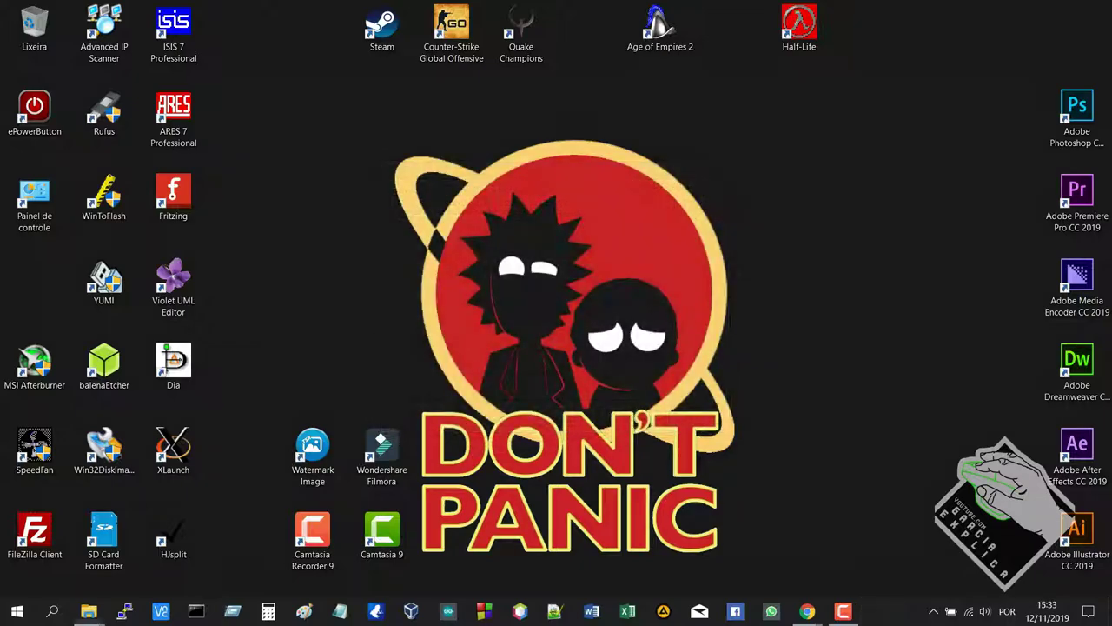
Switch to File Explorer, examine the contents of the MULTIBOOT (E:) drive, and return to the drive overview
key(super+e)
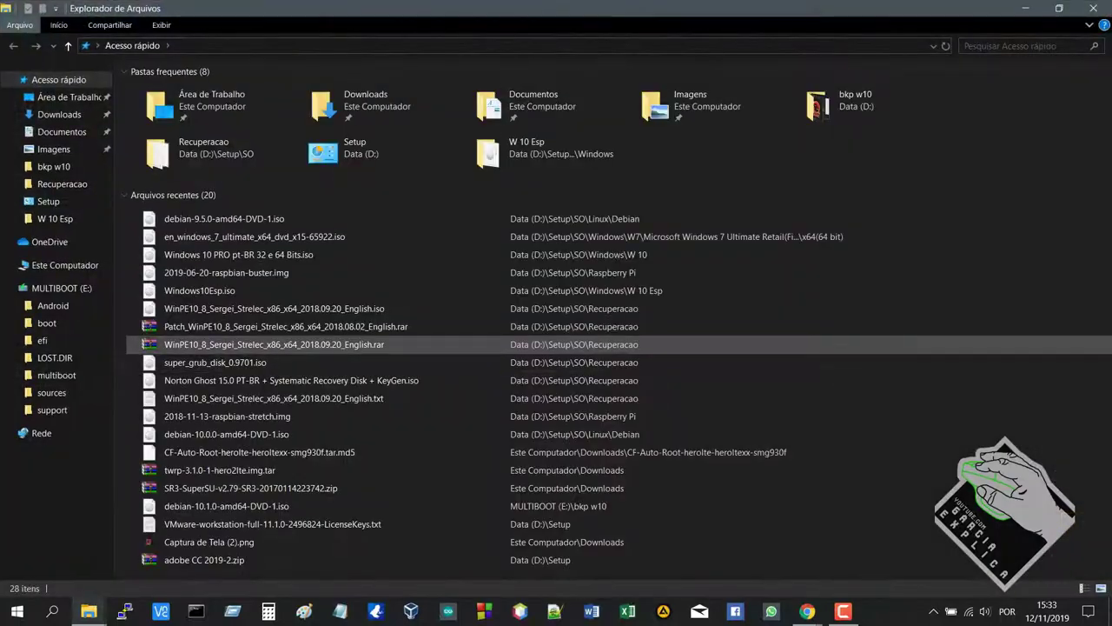
click(65, 265)
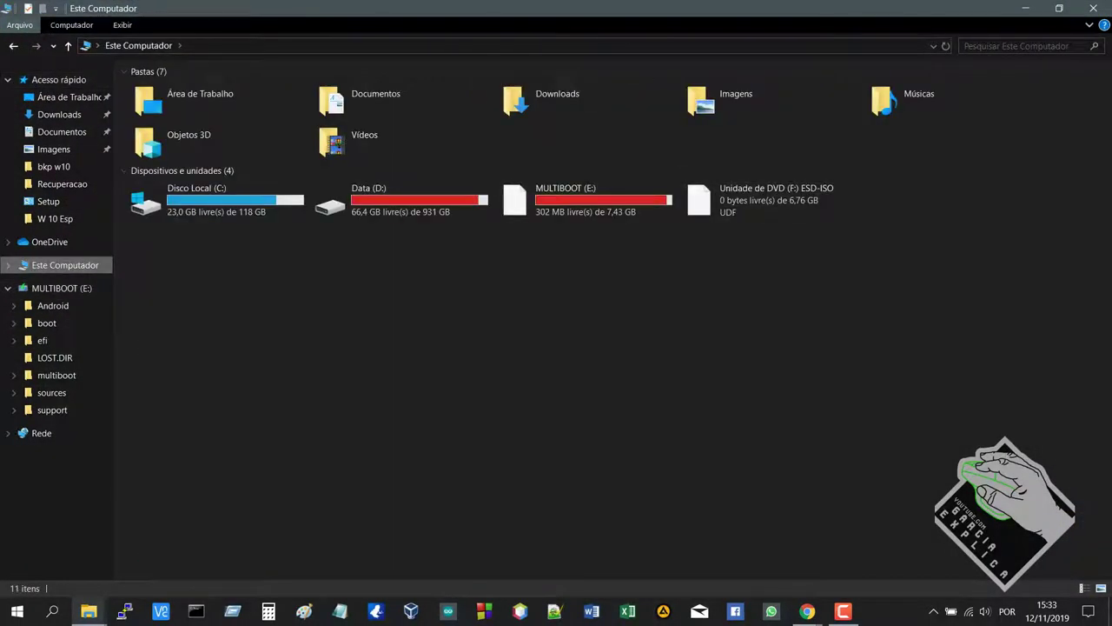
click(565, 200)
double_click(584, 200)
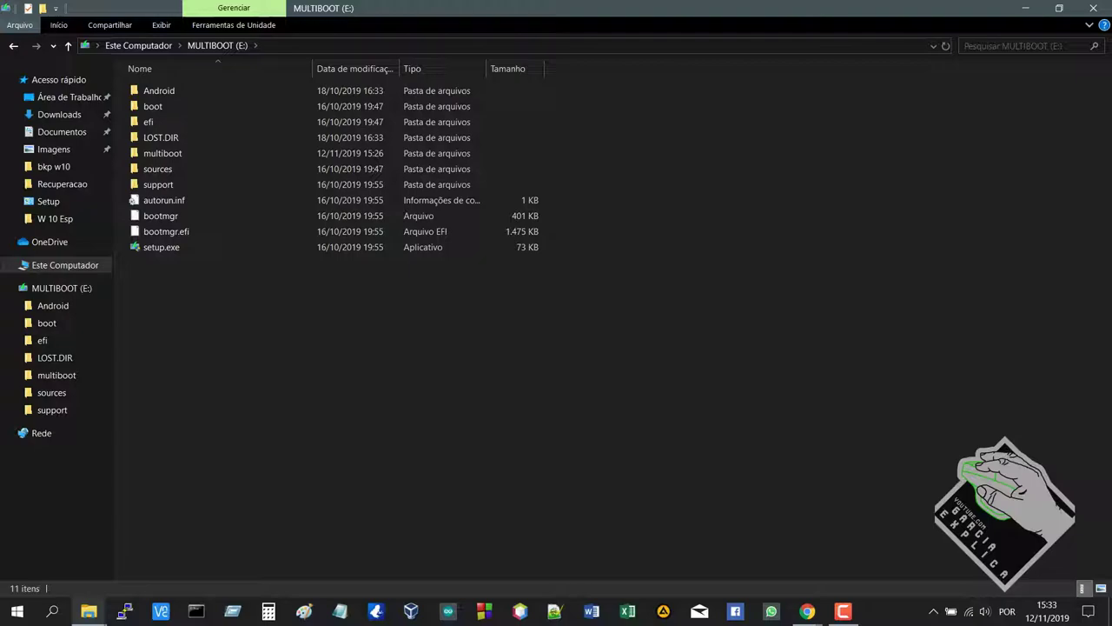
key(alt+Left)
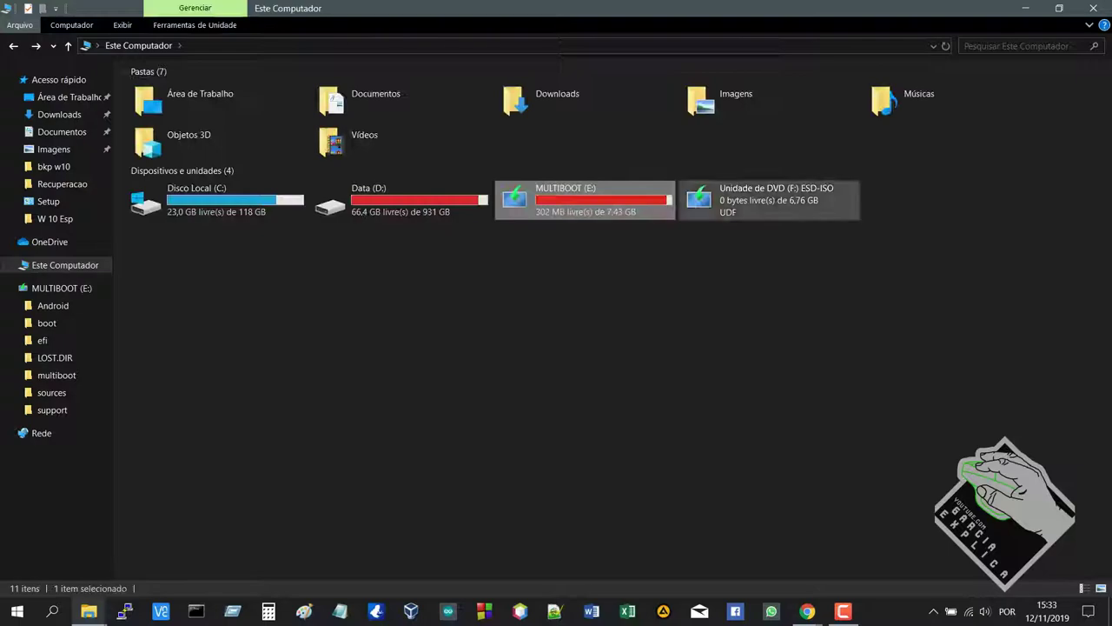
Eject the ESD-ISO DVD drive (F:) and close File Explorer
right_click(718, 203)
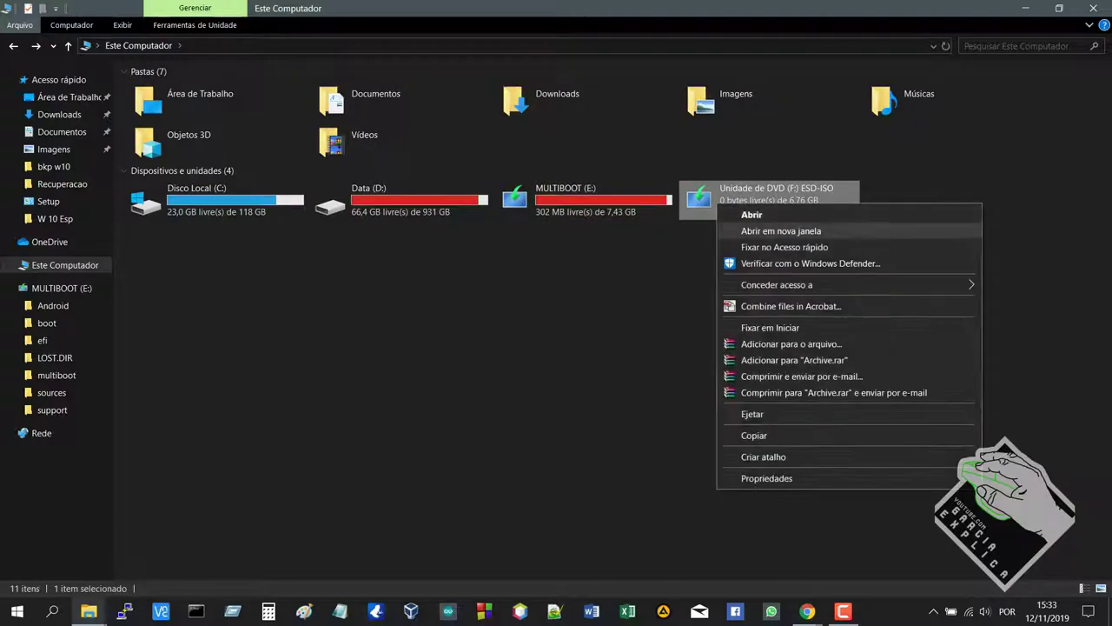
click(752, 413)
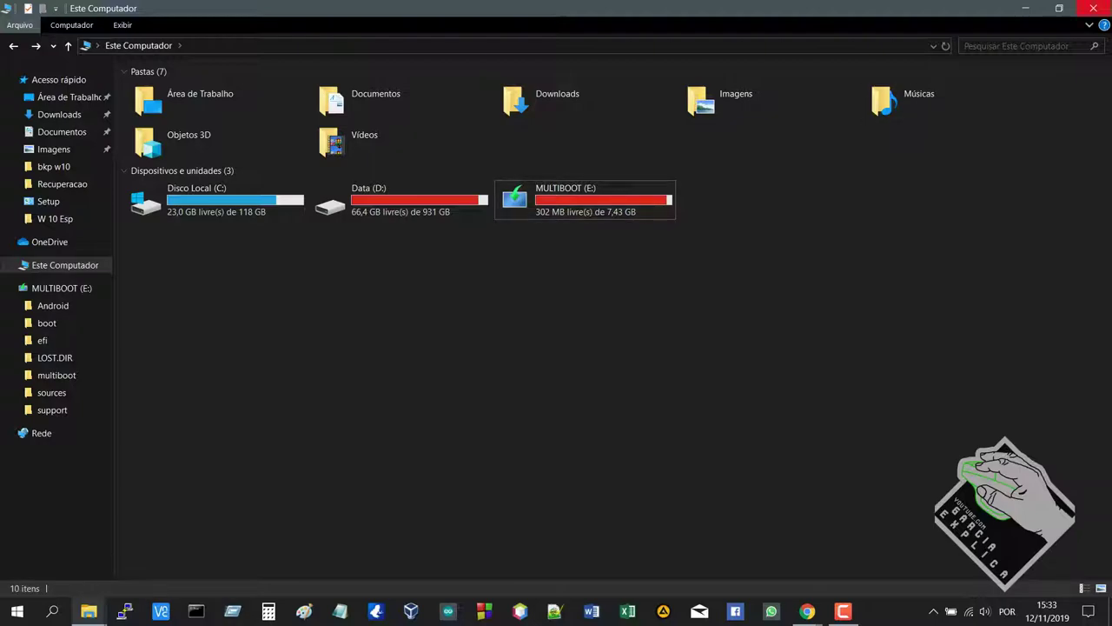
click(1093, 8)
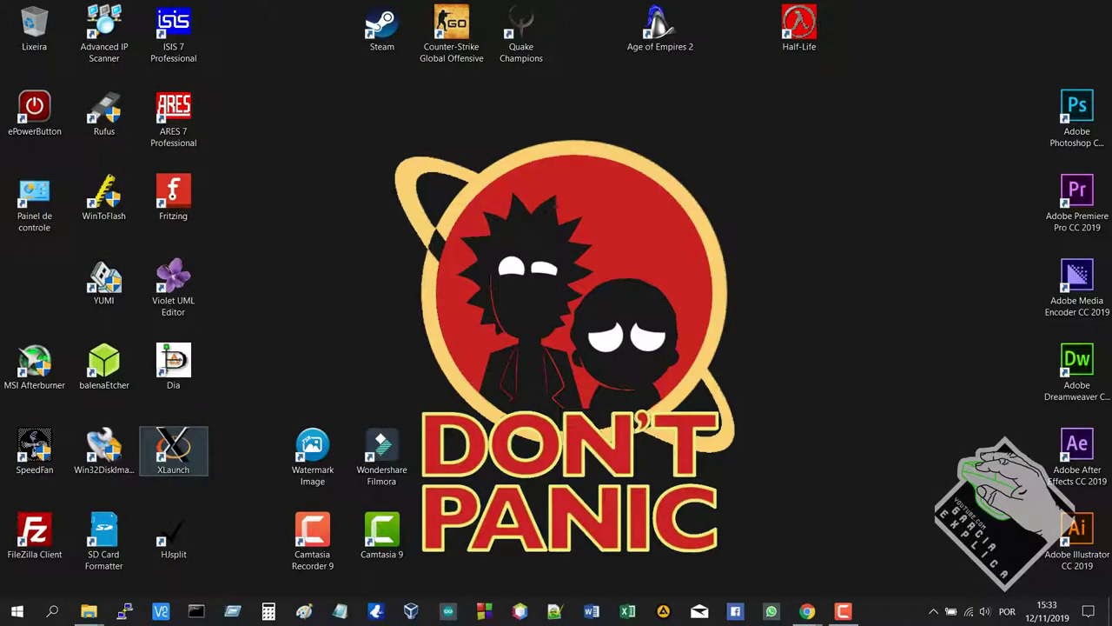
Clear the desktop icon selection and launch Rufus
click(105, 366)
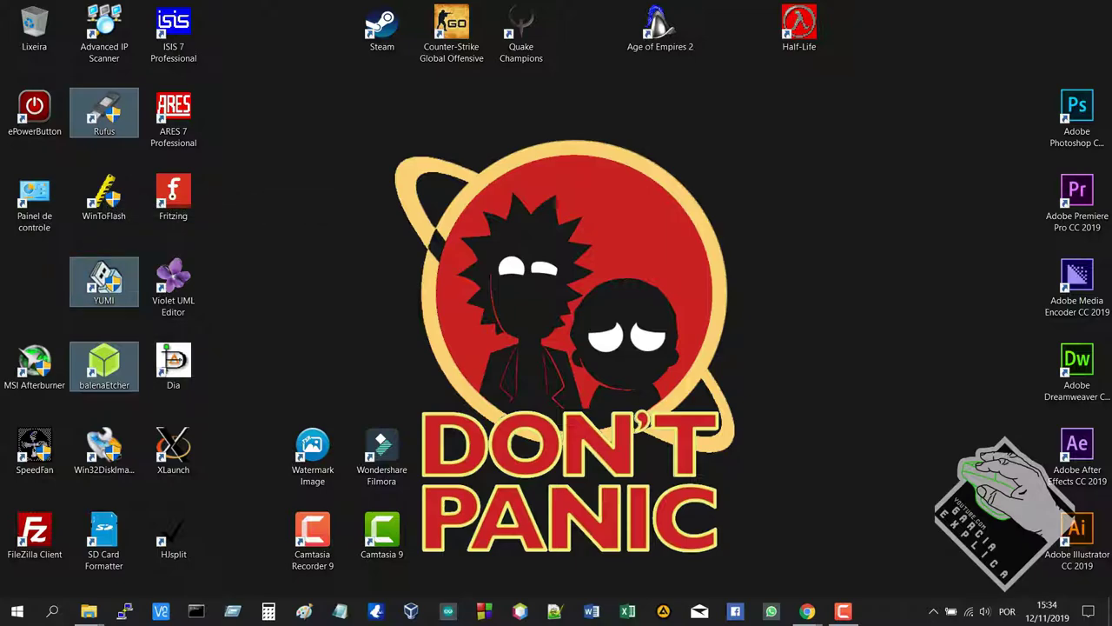
click(554, 198)
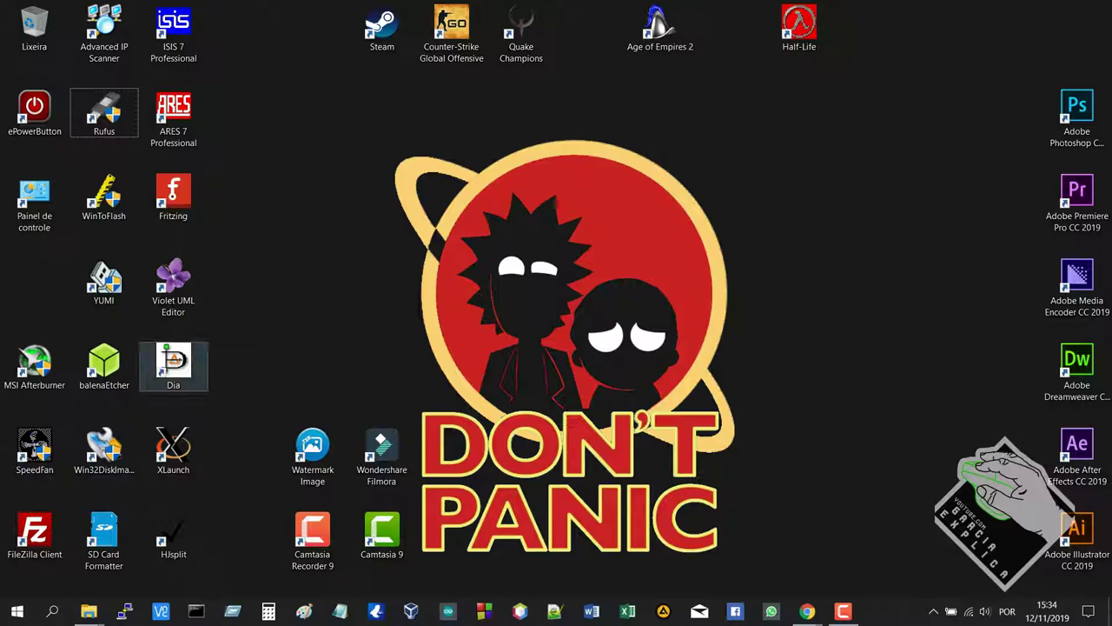
double_click(103, 111)
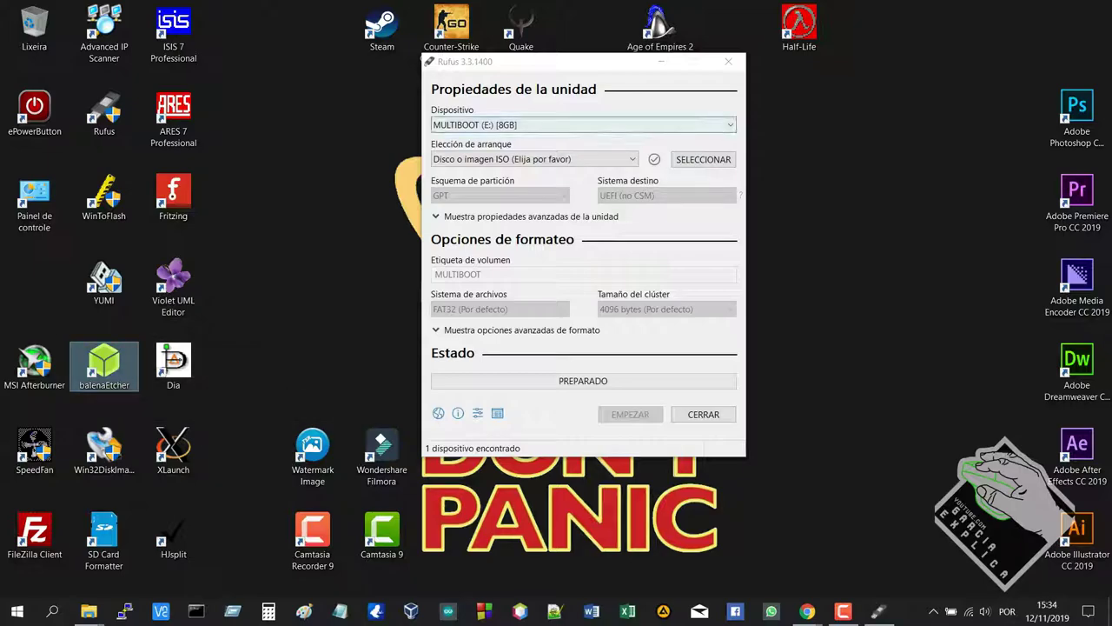
Choose debian-10.0.0-amd64-DVD-1.iso from the Debian folder under SO\Linux as the boot image
click(703, 160)
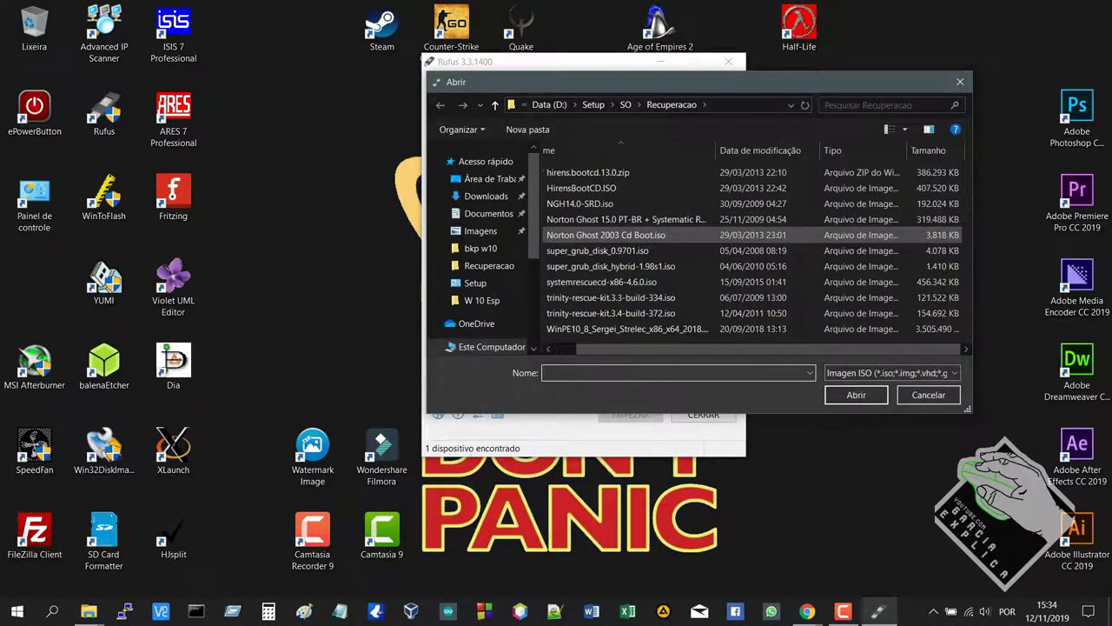
click(625, 105)
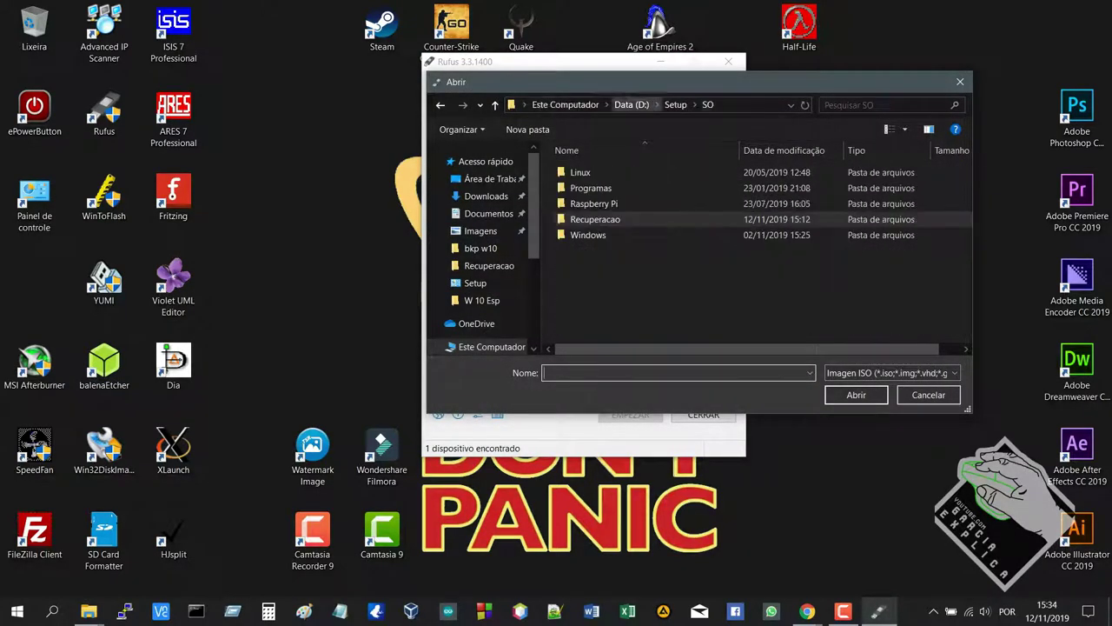
double_click(585, 172)
double_click(584, 172)
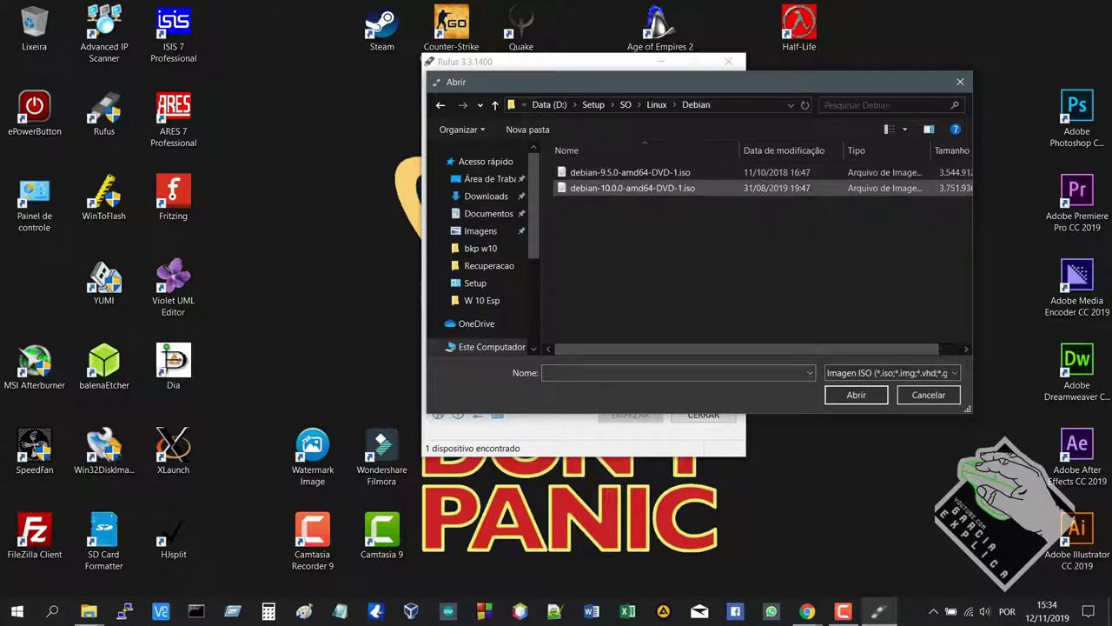
double_click(609, 188)
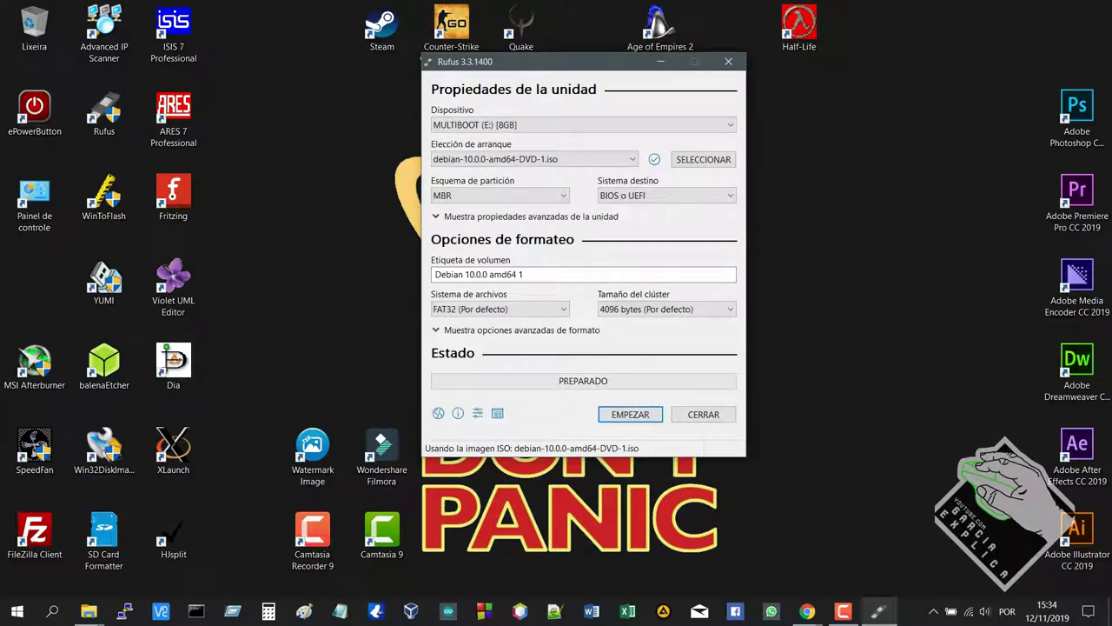
Try the GPT partition scheme and check its target system options, returning the scheme to MBR
click(499, 195)
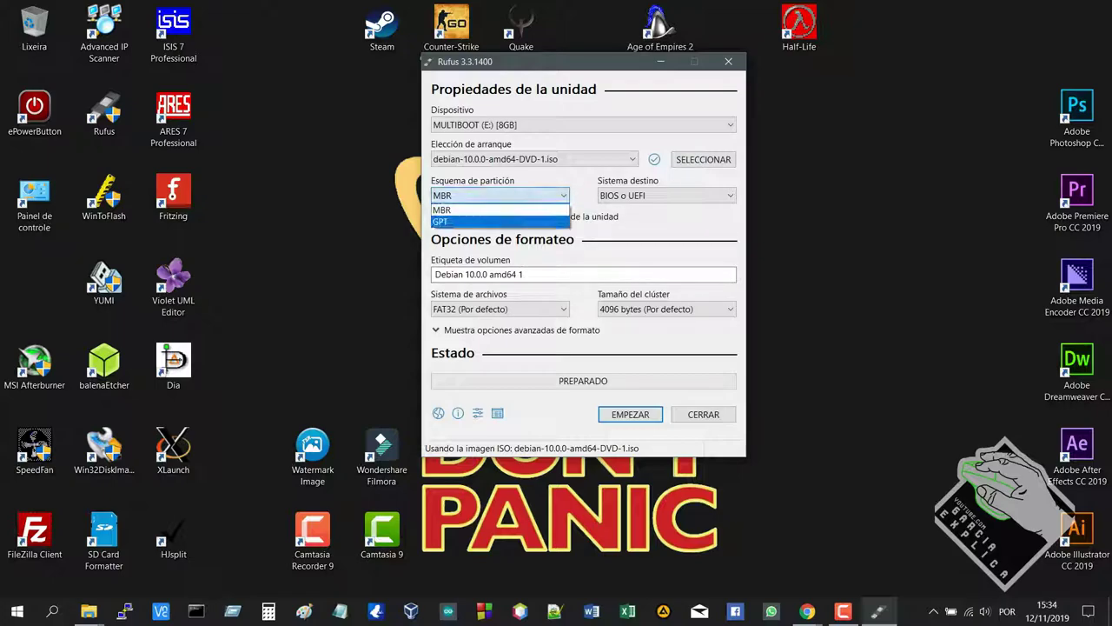
click(470, 222)
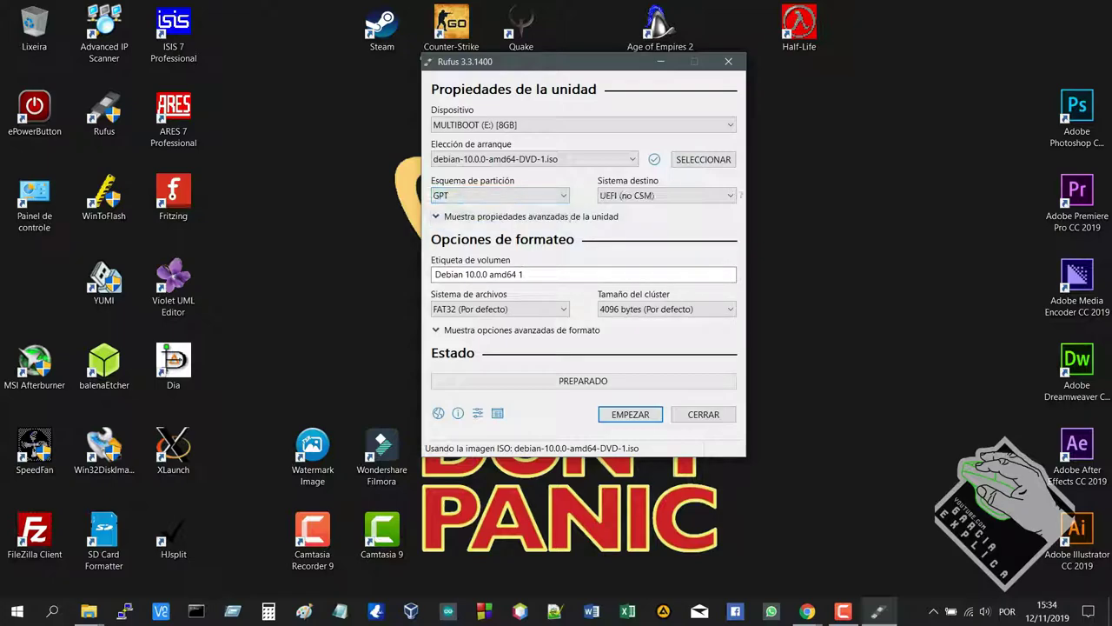
click(652, 196)
click(530, 195)
click(531, 195)
click(521, 196)
click(522, 208)
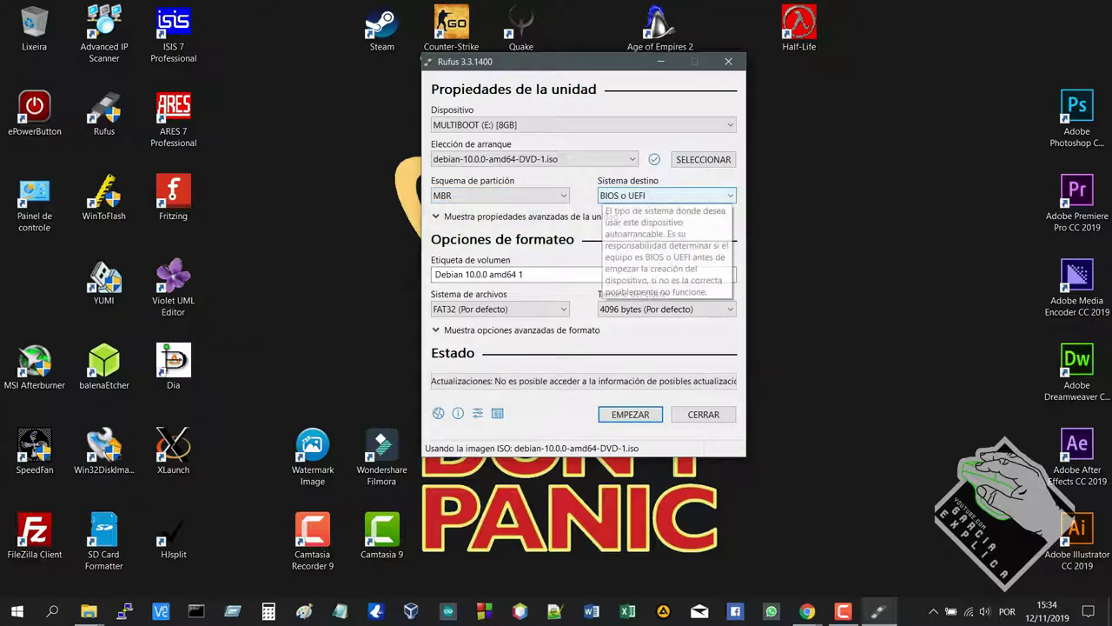
Choose WinPE10_8_Sergei_Strelec_x86_x64_2018.09.20_English.iso from SO\Recuperacao as the boot image, and close Rufus without starting the write
click(703, 159)
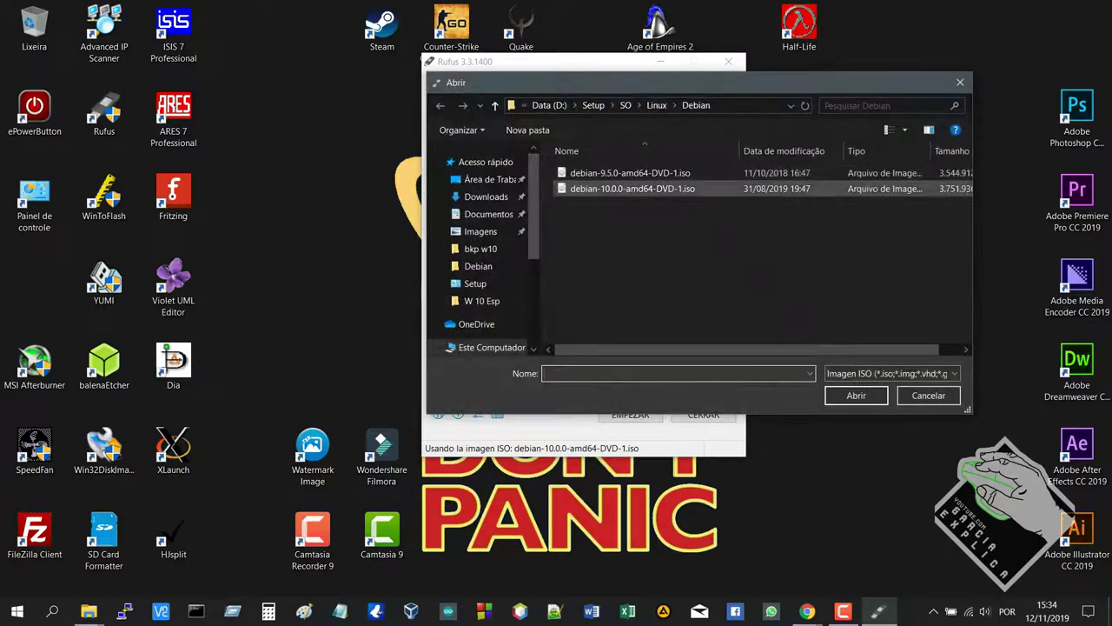
click(657, 105)
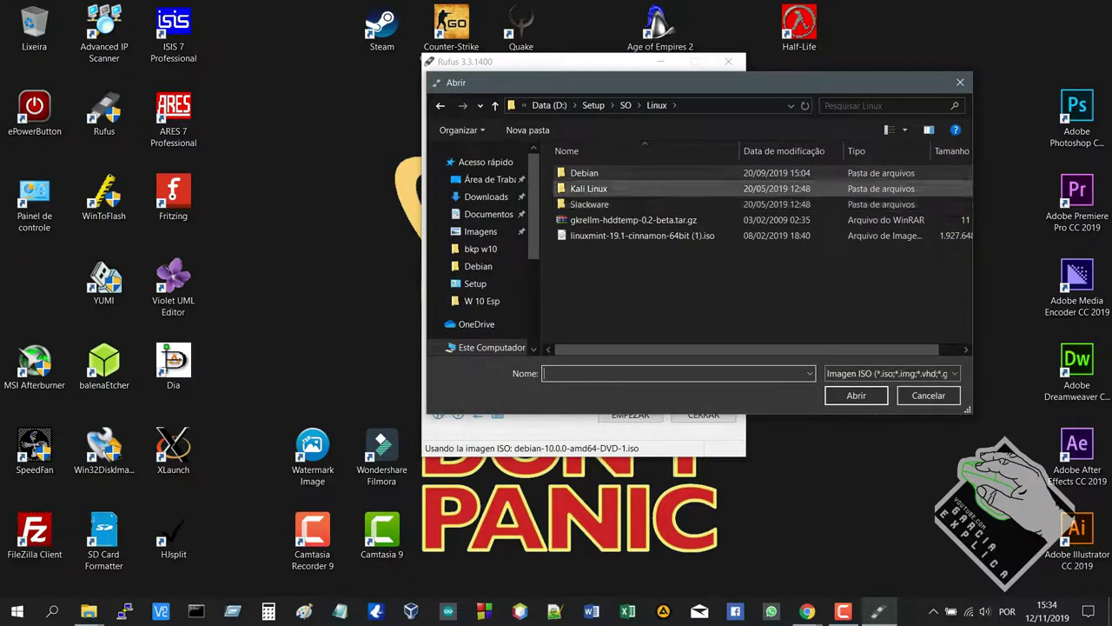
key(alt+Up)
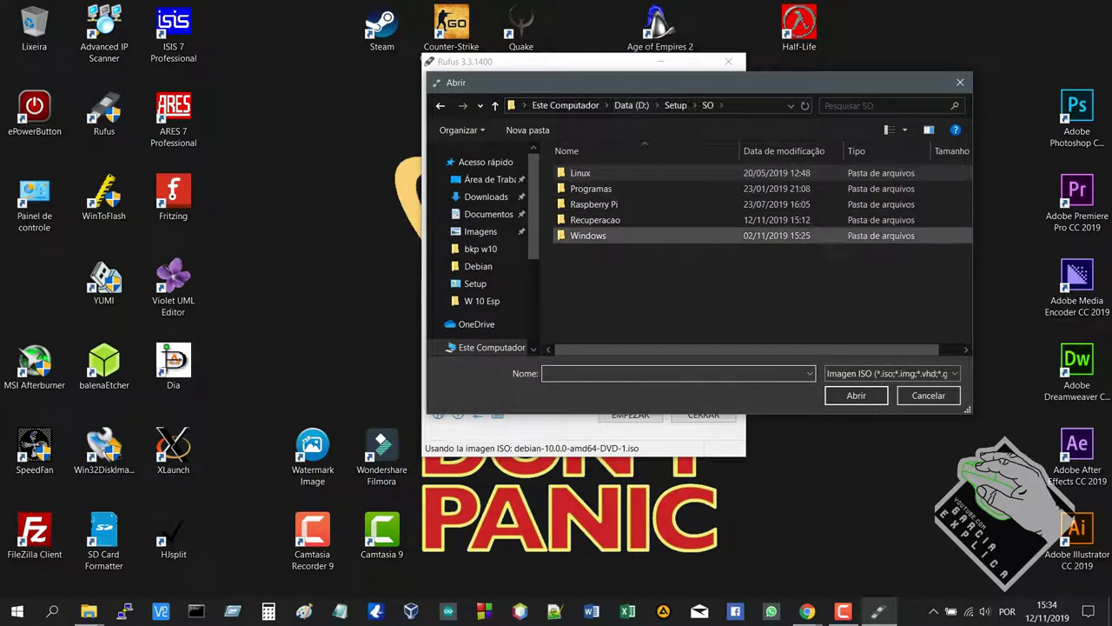
double_click(619, 220)
click(628, 330)
key(Return)
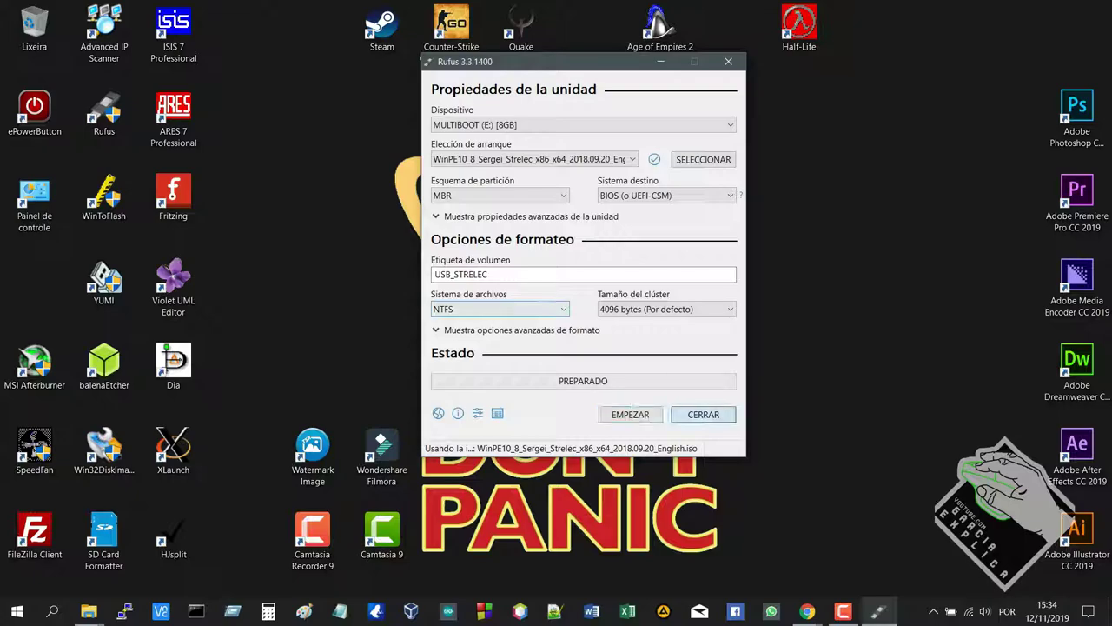
click(703, 415)
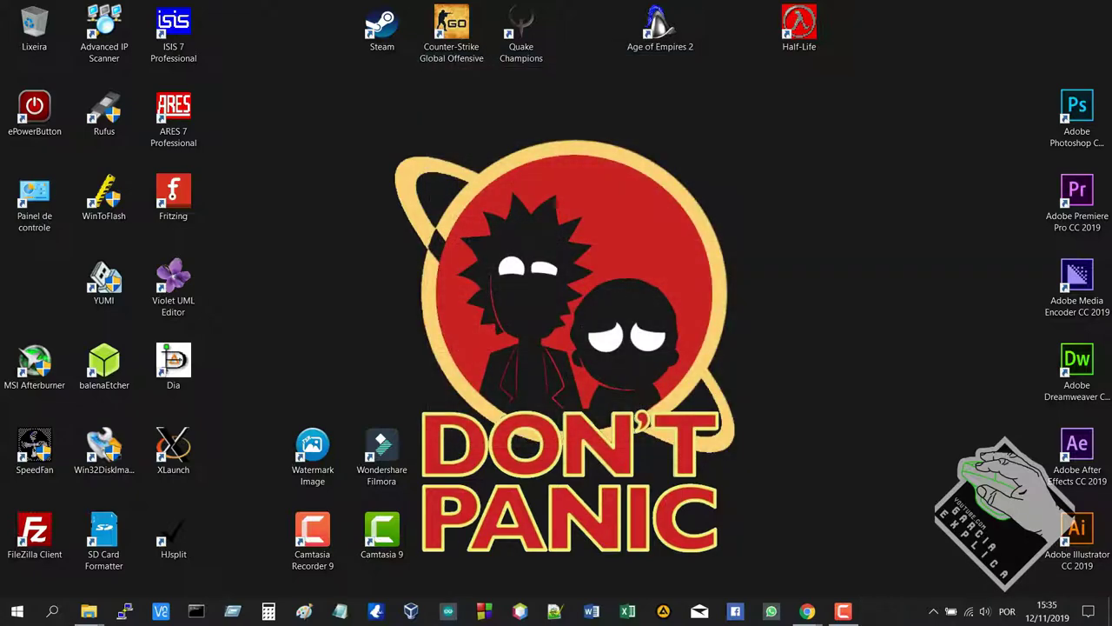